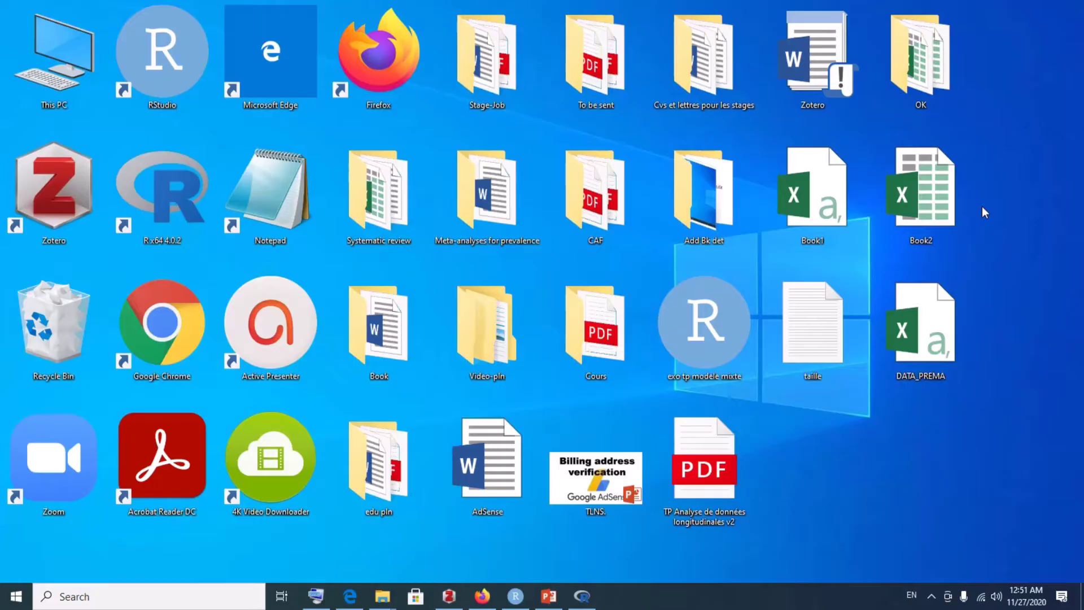
- Bring up the RGui window with its empty script editor, and minimize it again
{"action": "left_click", "coordinate": [583, 597]}
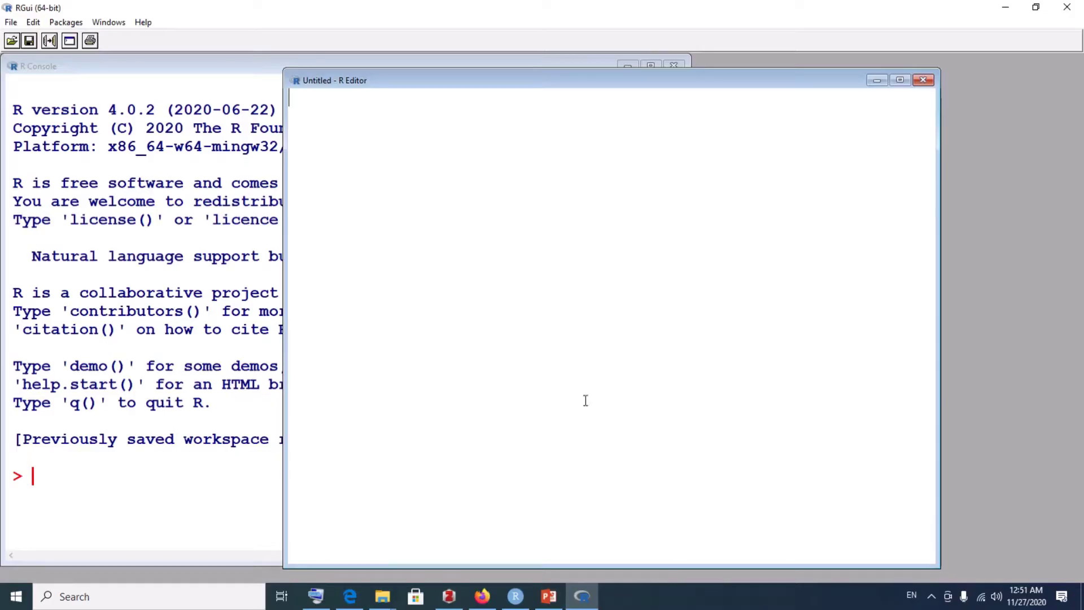
{"action": "mouse_move", "coordinate": [590, 597]}
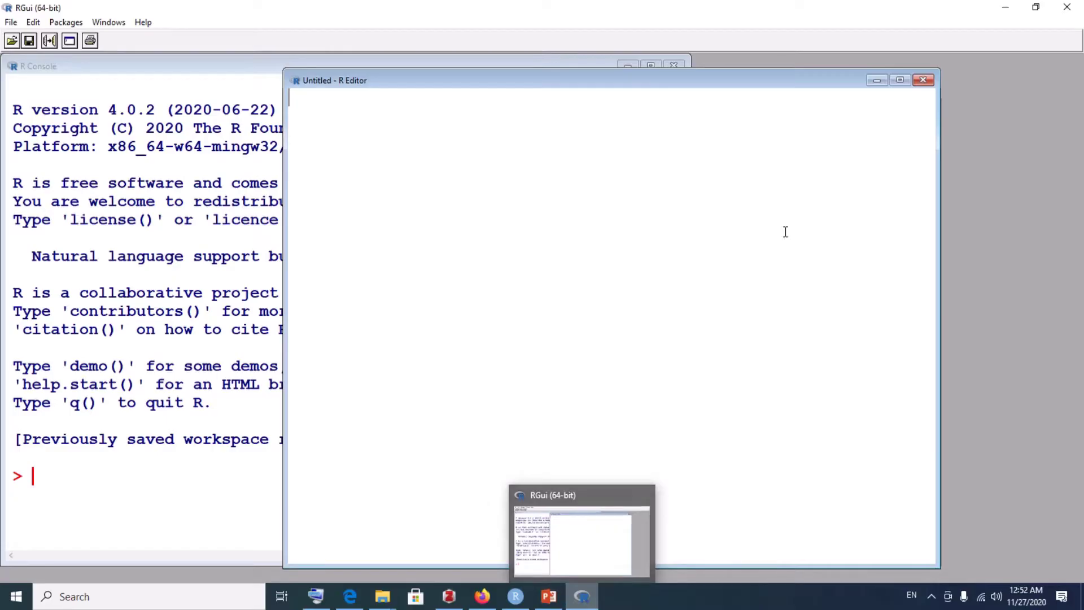
{"action": "left_click", "coordinate": [1003, 7]}
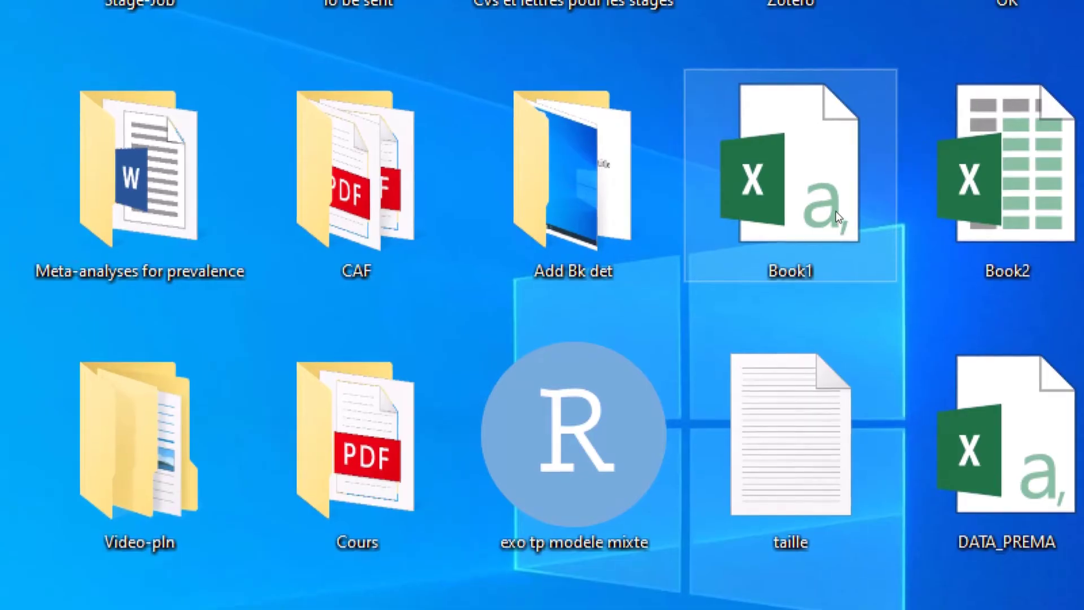
- Open the Book1 CSV file from the desktop in Notepad
{"action": "double_click", "coordinate": [822, 200]}
{"action": "right_click", "coordinate": [836, 212]}
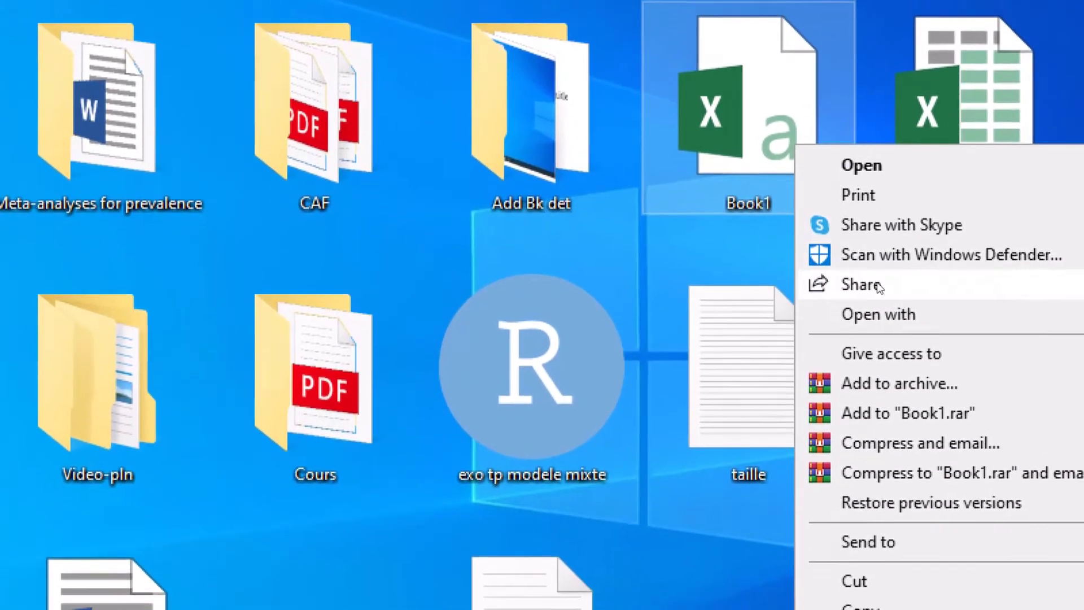
{"action": "mouse_move", "coordinate": [884, 299]}
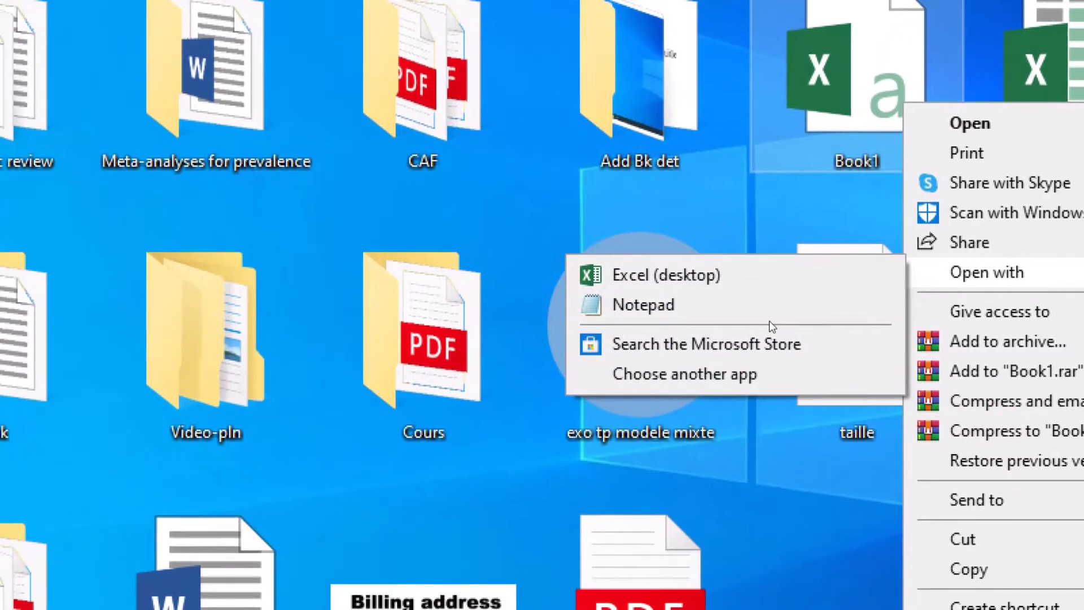
{"action": "left_click", "coordinate": [770, 316]}
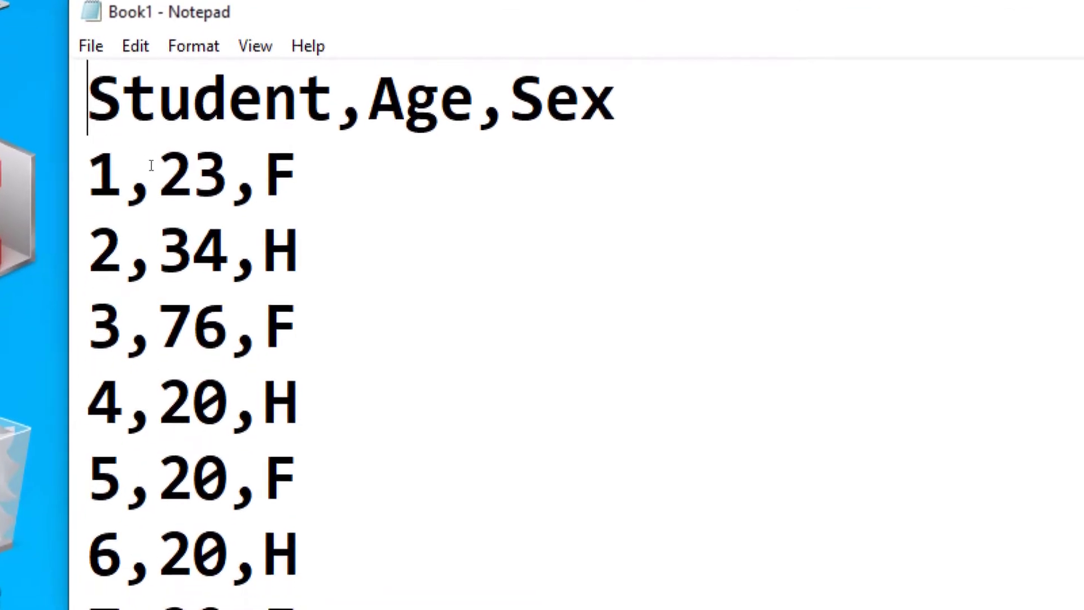
- Examine the column separator and the header row in Book1, and close the file
{"action": "left_click_drag", "start_coordinate": [148, 177], "coordinate": [130, 179]}
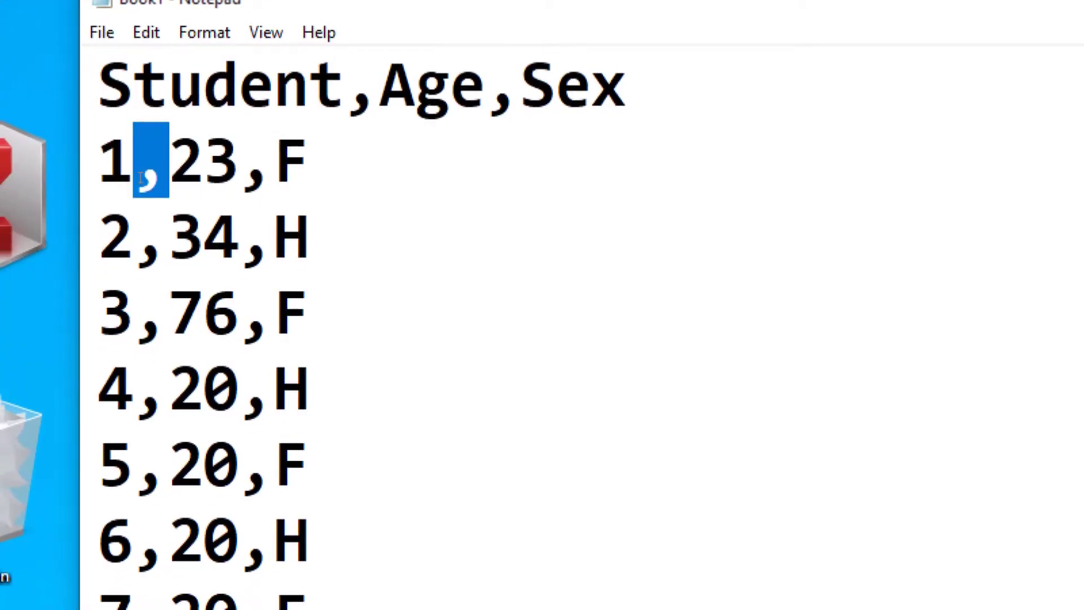
{"action": "left_click_drag", "start_coordinate": [106, 107], "coordinate": [162, 102]}
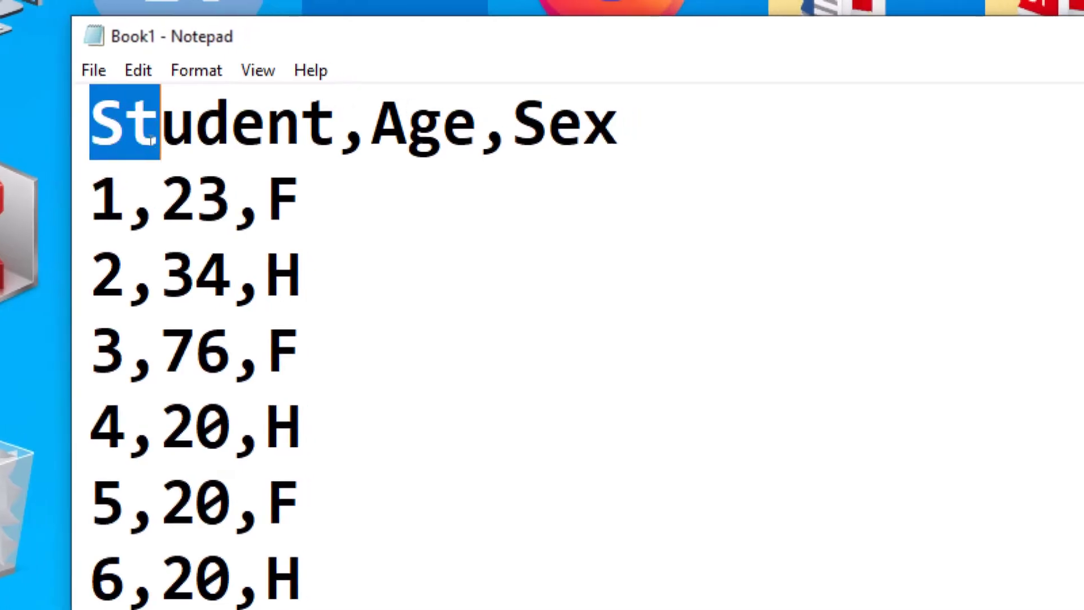
{"action": "left_click", "coordinate": [162, 105]}
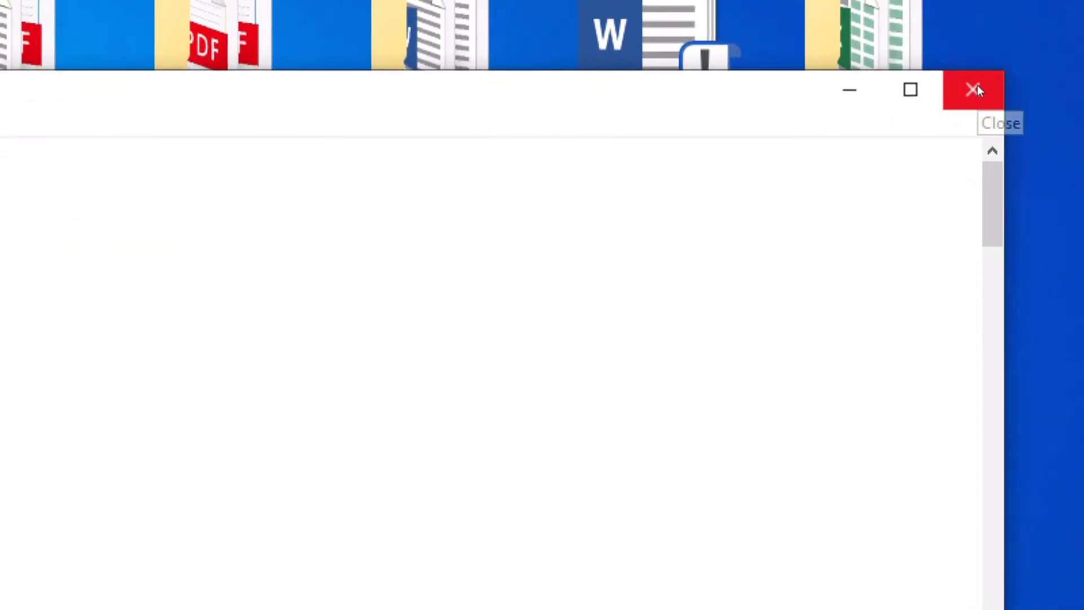
{"action": "left_click", "coordinate": [978, 89]}
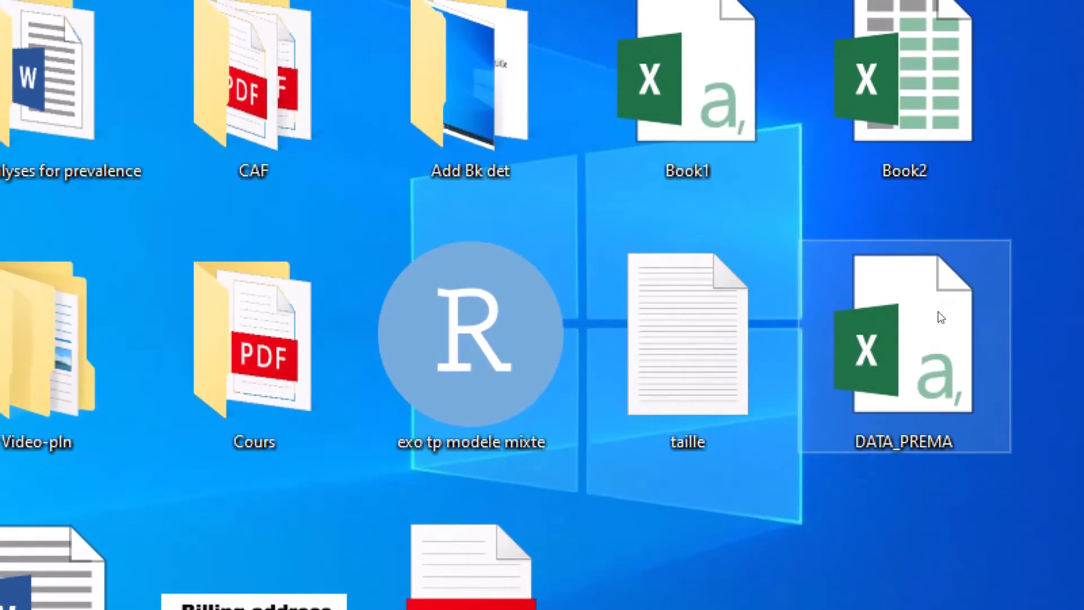
- View the DATA_PREMA CSV file in Excel, dismissing the activation wizard, and close the workbook
{"action": "double_click", "coordinate": [940, 316]}
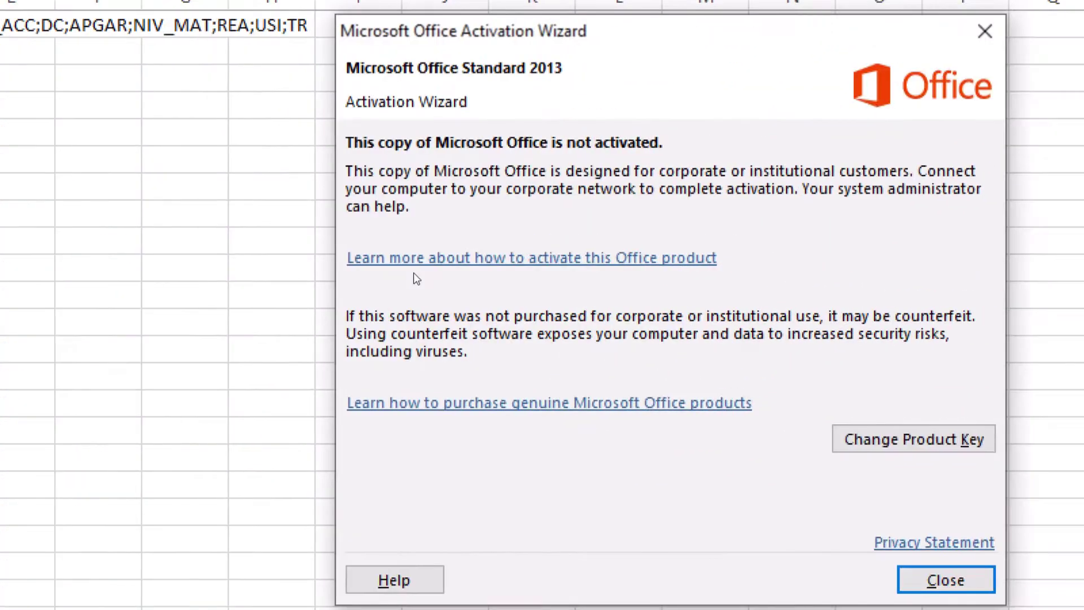
{"action": "left_click", "coordinate": [946, 580]}
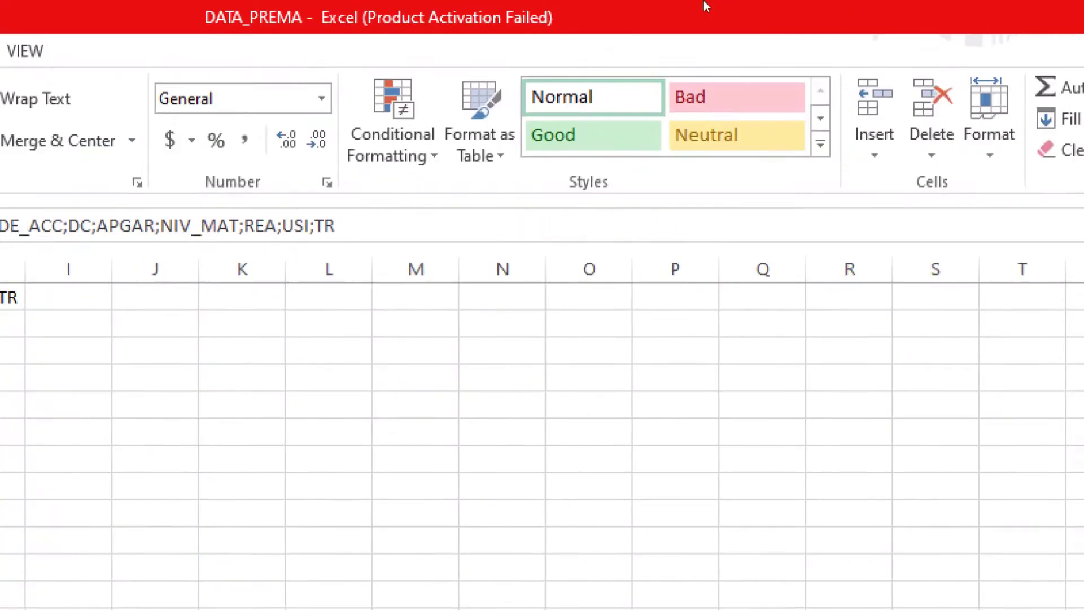
{"action": "left_click", "coordinate": [1078, 11]}
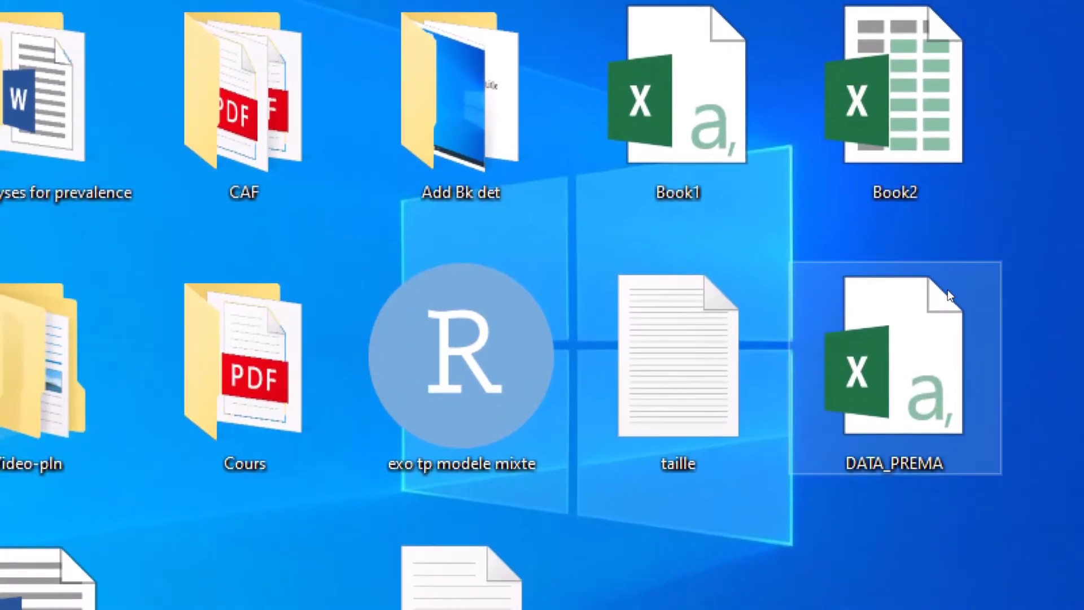
- Open the DATA_PREMA CSV file from the desktop in Notepad
{"action": "right_click", "coordinate": [948, 290]}
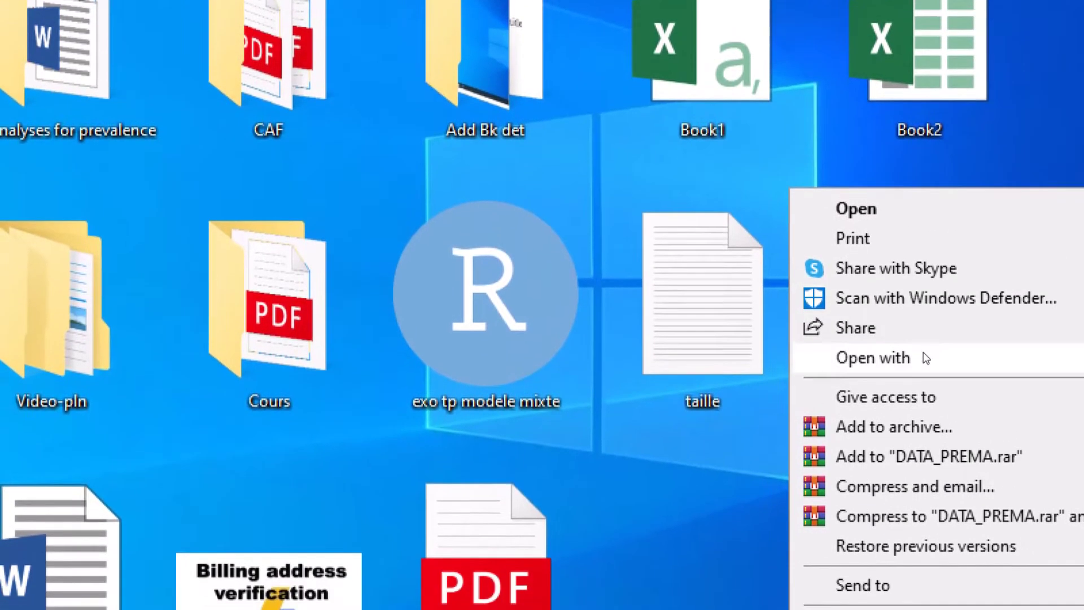
{"action": "mouse_move", "coordinate": [926, 358]}
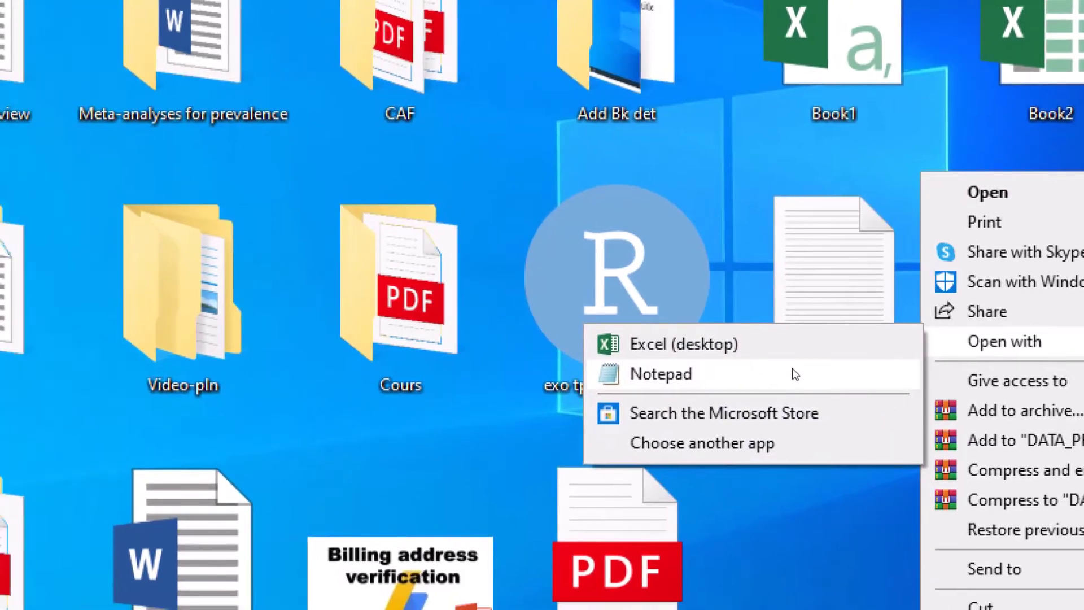
{"action": "left_click", "coordinate": [659, 385]}
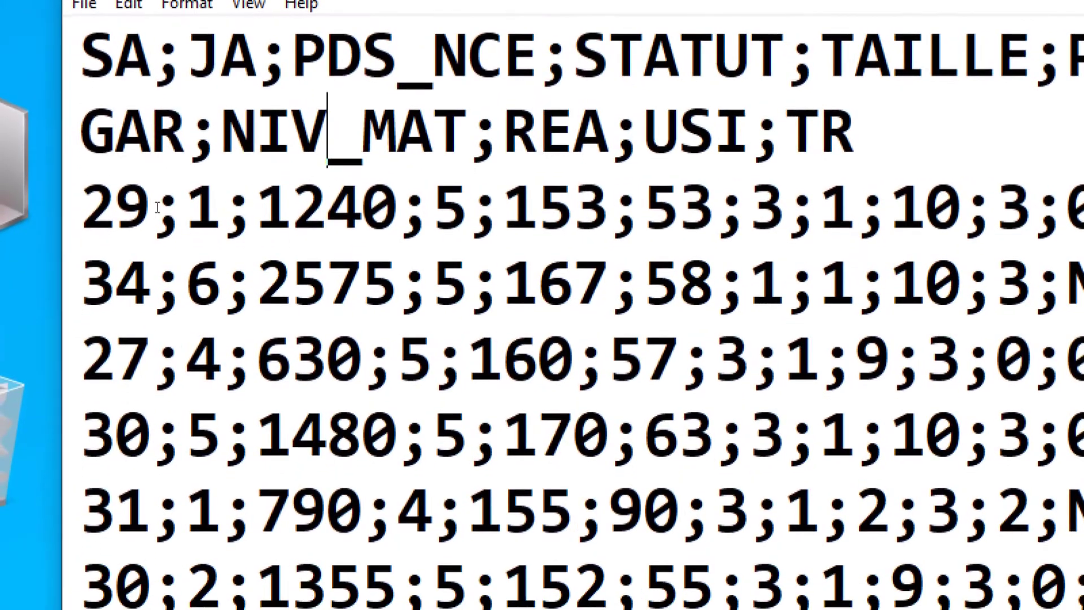
- Examine the separator between the values in the first data row of DATA_PREMA, and minimize Notepad
{"action": "left_click_drag", "start_coordinate": [157, 208], "coordinate": [130, 208]}
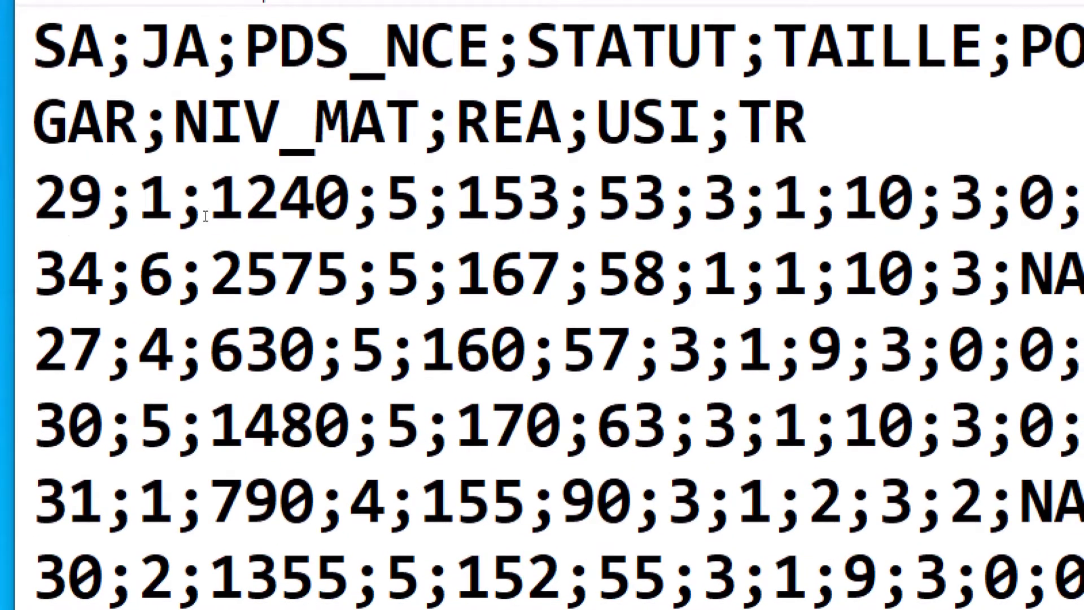
{"action": "double_click", "coordinate": [248, 219]}
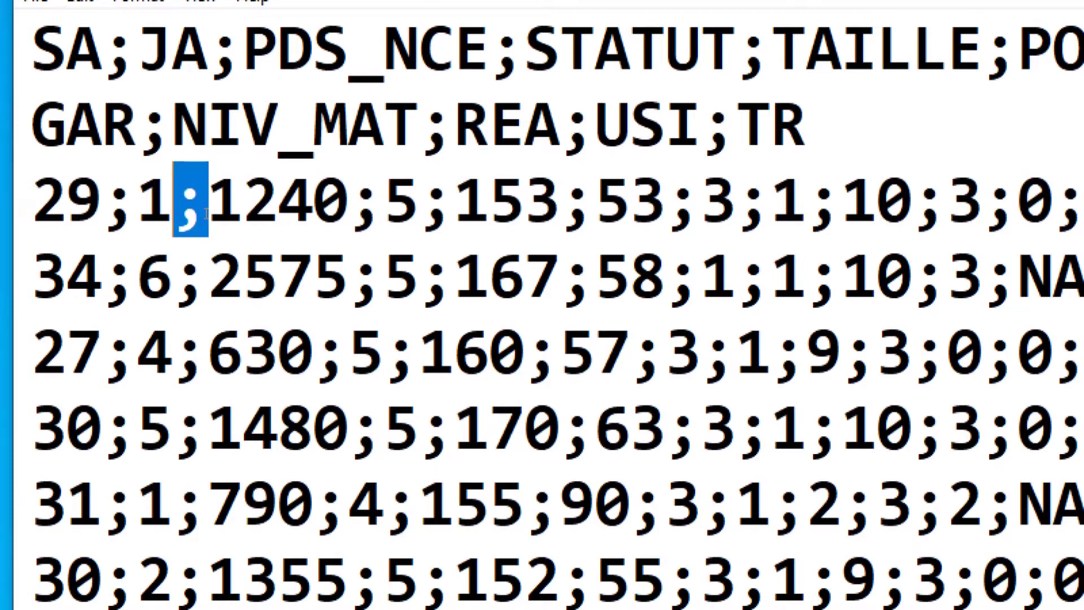
{"action": "left_click", "coordinate": [207, 220]}
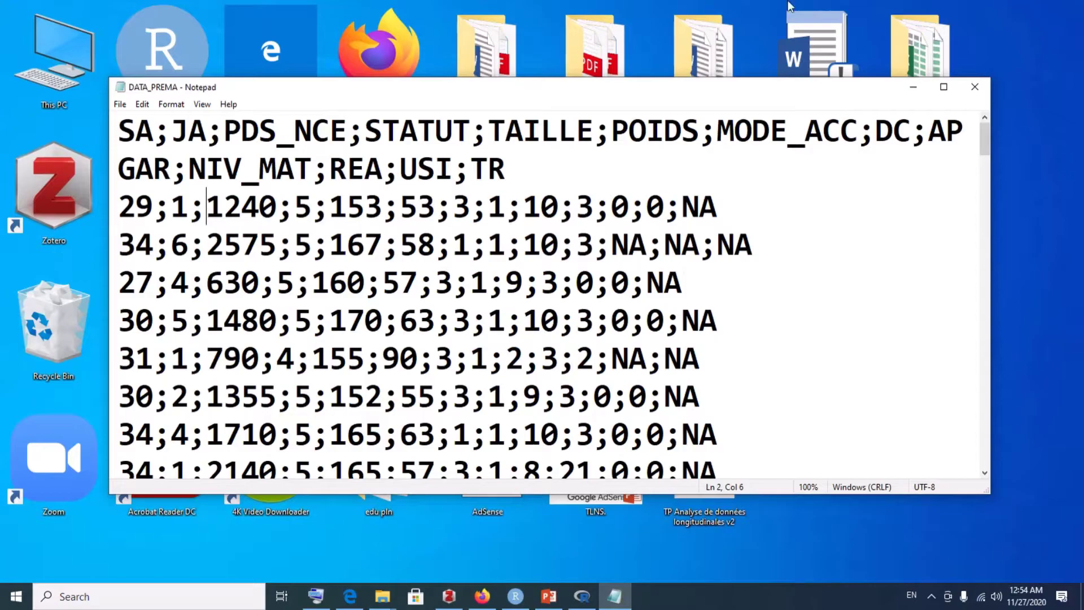
{"action": "left_click", "coordinate": [913, 89]}
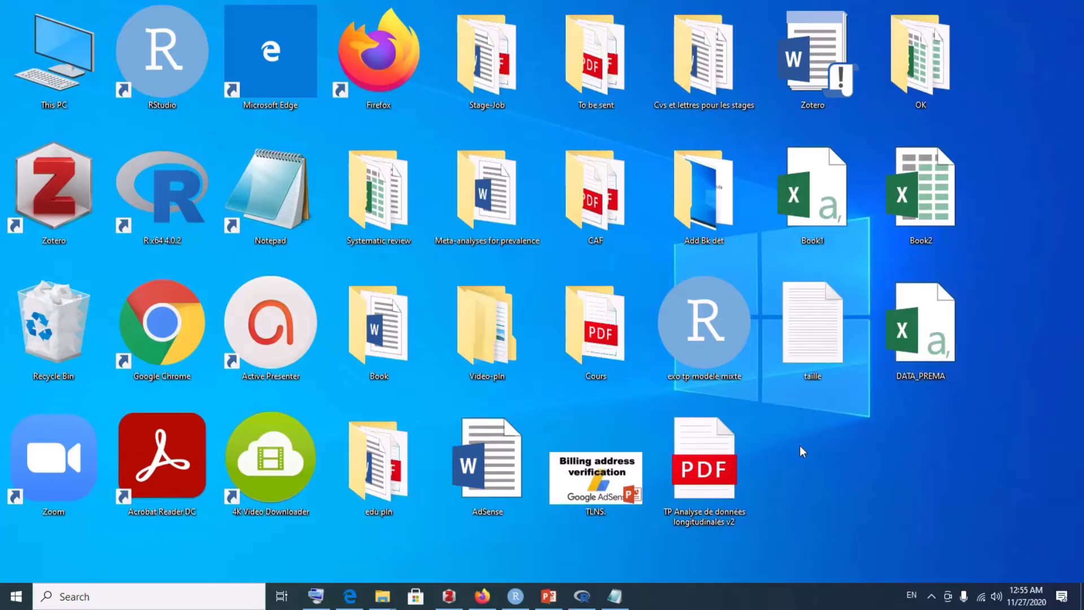
- Open DATA_PREMA in Excel, dismiss the activation wizard and add a new blank worksheet
{"action": "double_click", "coordinate": [925, 348]}
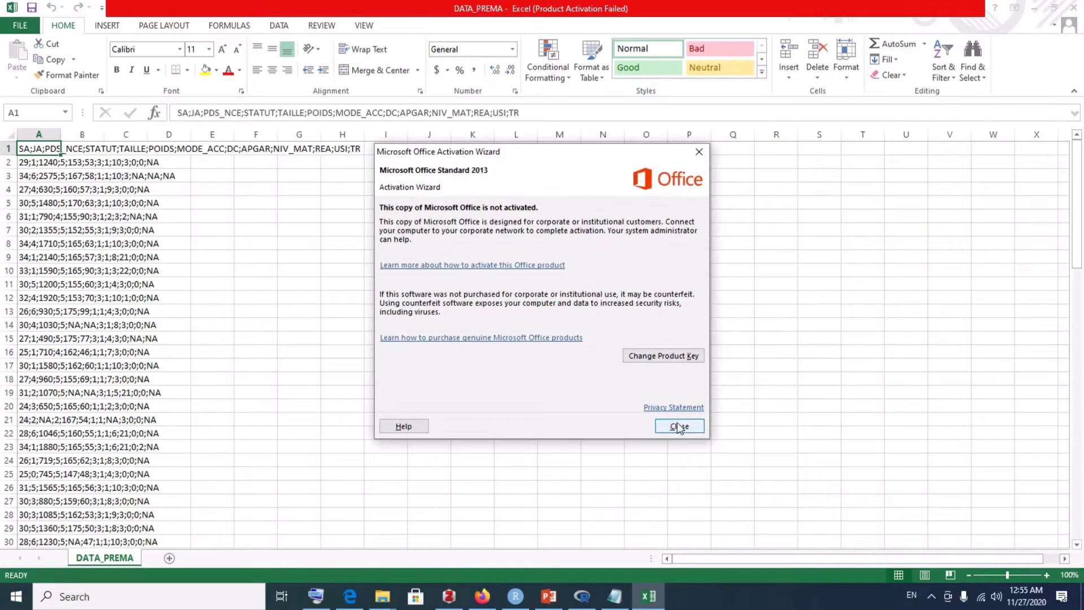
{"action": "left_click", "coordinate": [679, 427]}
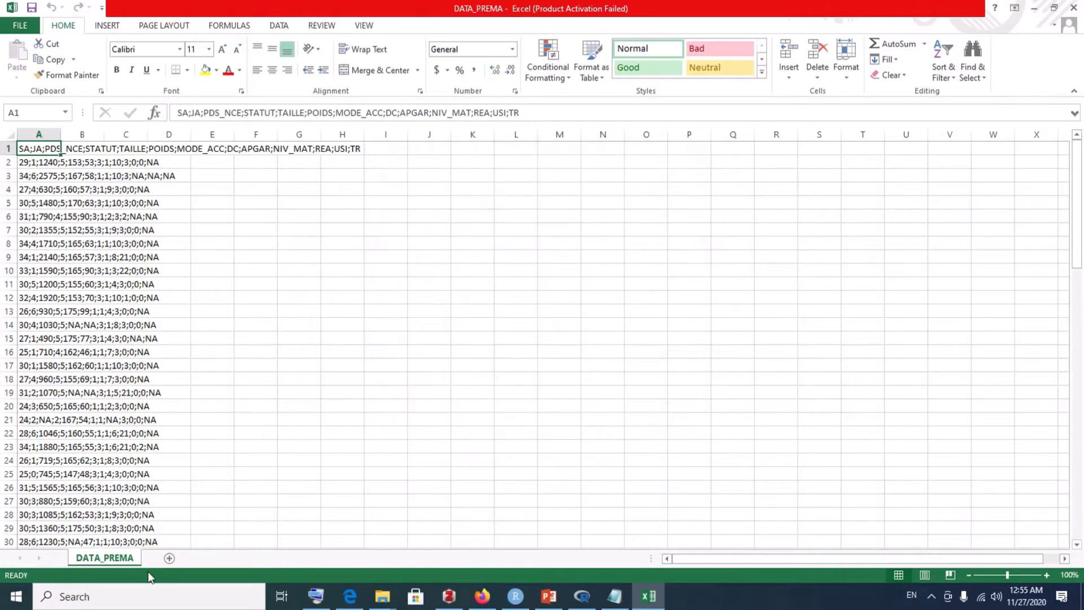
{"action": "left_click", "coordinate": [169, 558]}
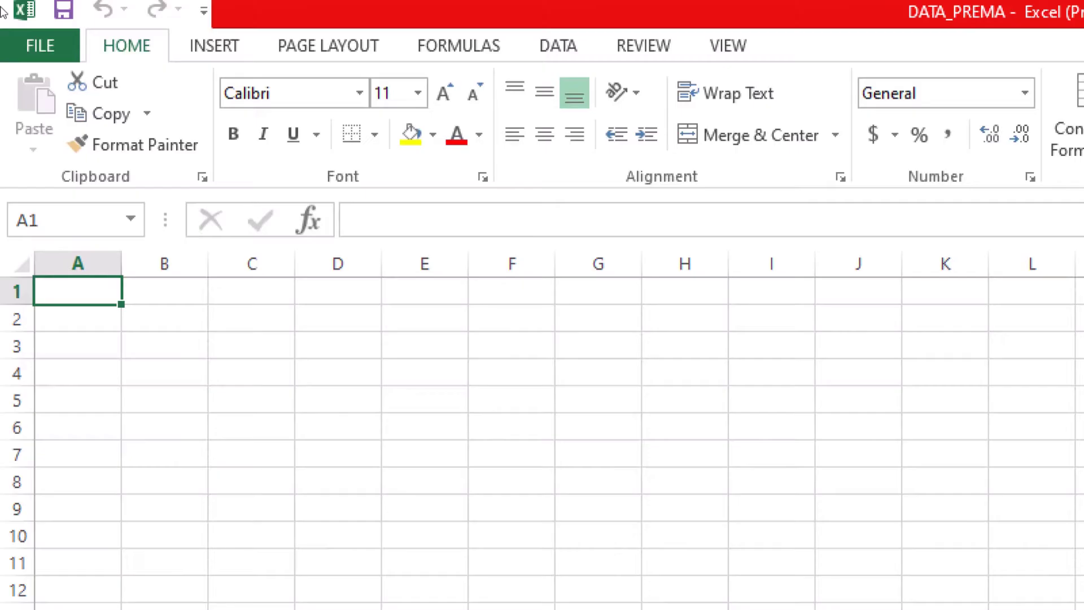
{"action": "type", "text": "2"}
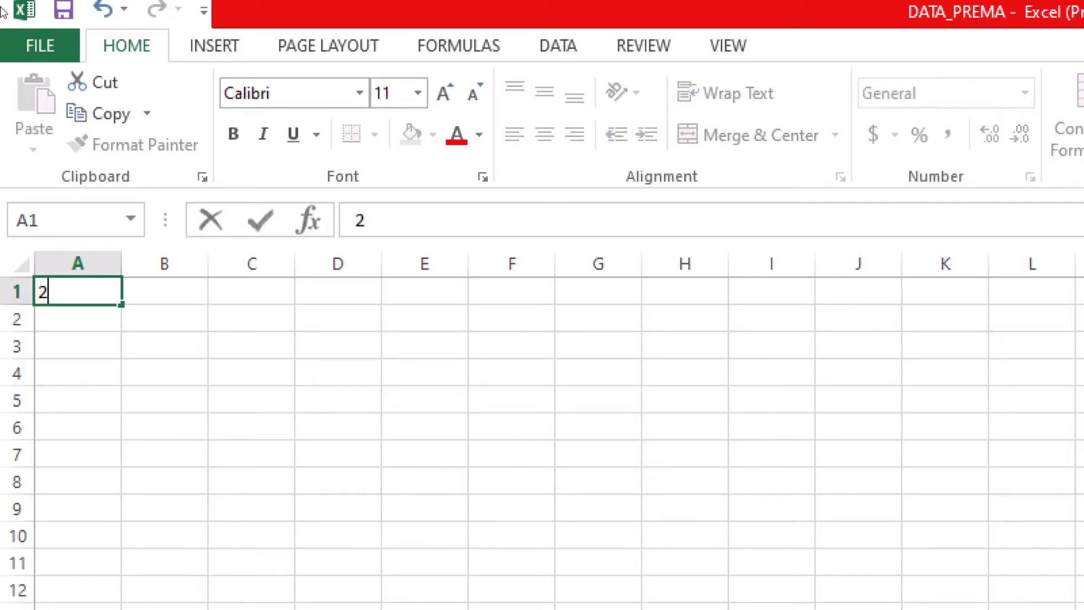
{"action": "type", "text": ",5"}
{"action": "key", "text": "BackSpace"}
{"action": "key", "text": "BackSpace"}
{"action": "key", "text": "BackSpace"}
- Try to enter the formula =2,5+1 in cell A1, declining the suggested correction
{"action": "type", "text": "="}
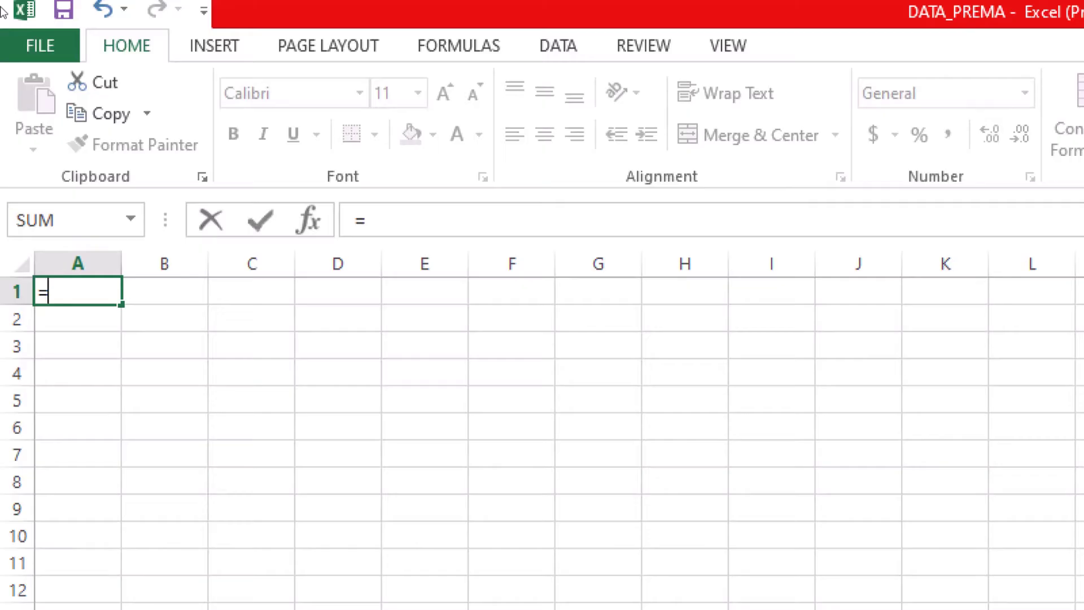
{"action": "type", "text": "2"}
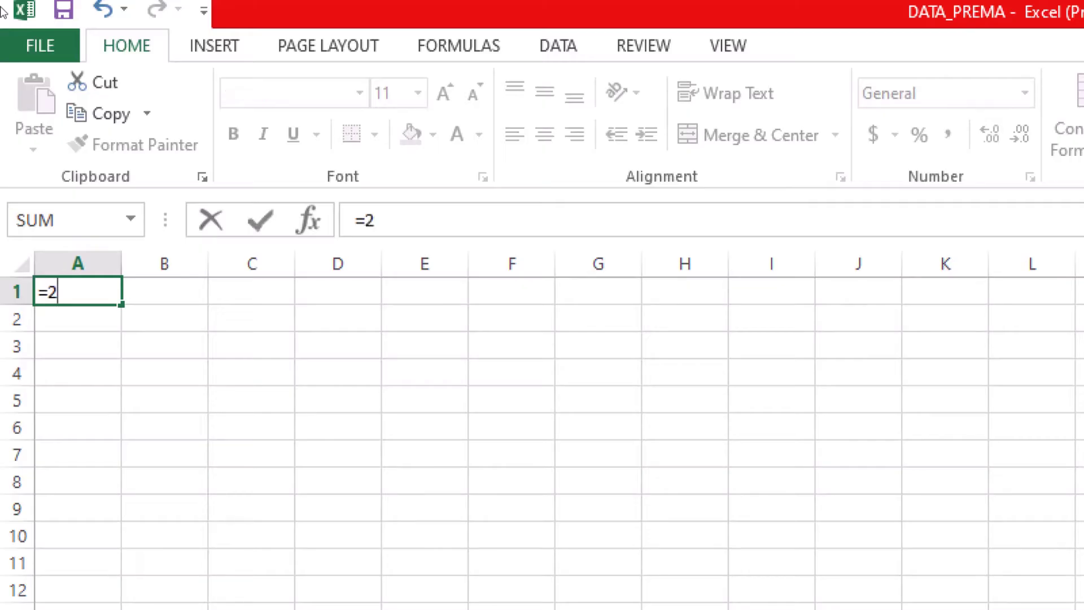
{"action": "type", "text": ",5+1"}
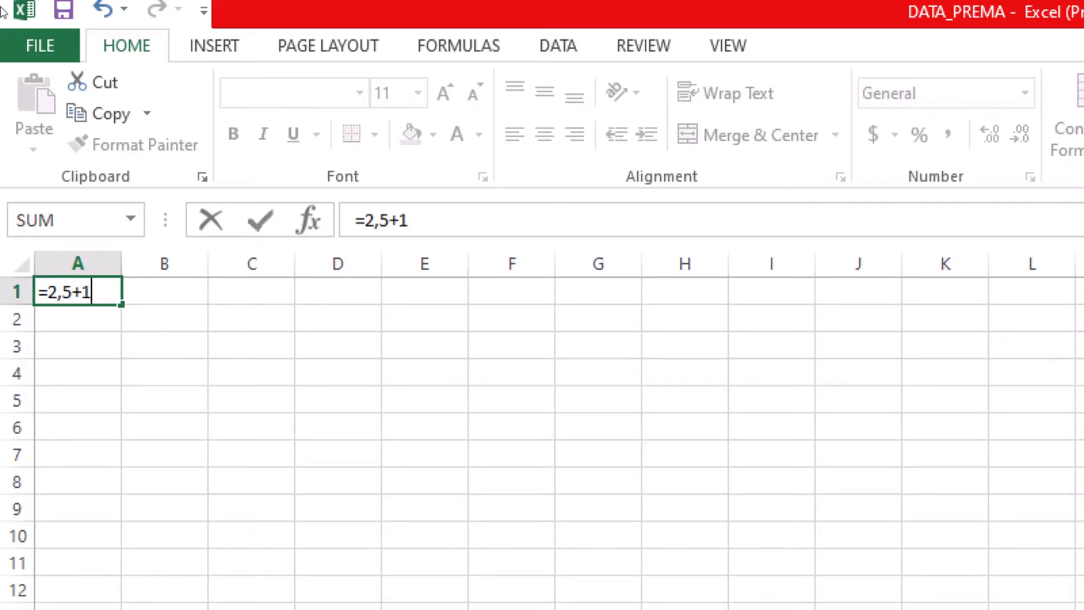
{"action": "key", "text": "Return"}
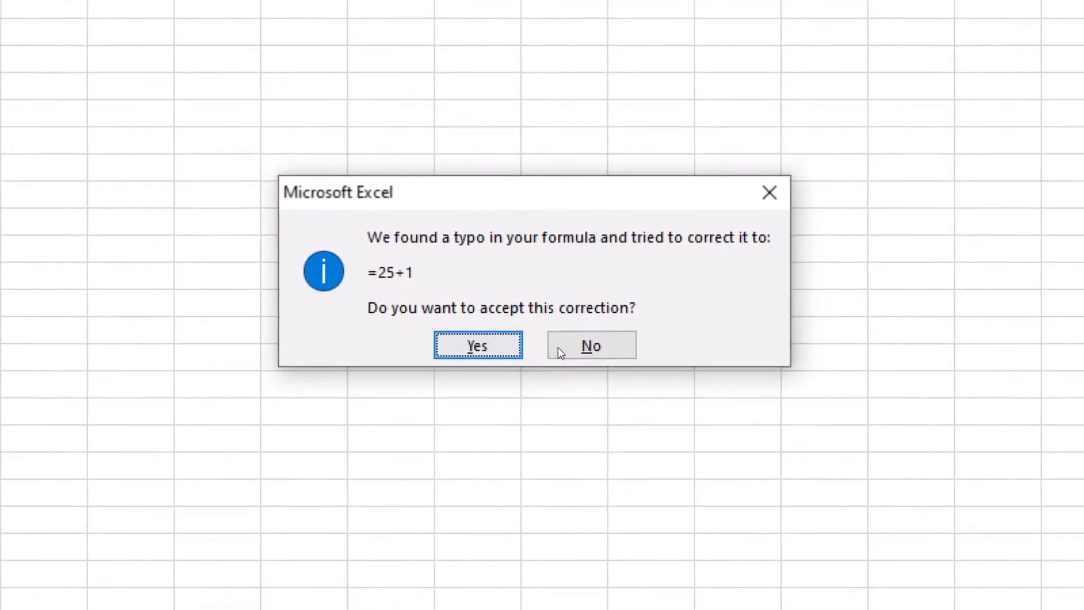
{"action": "left_click", "coordinate": [618, 370]}
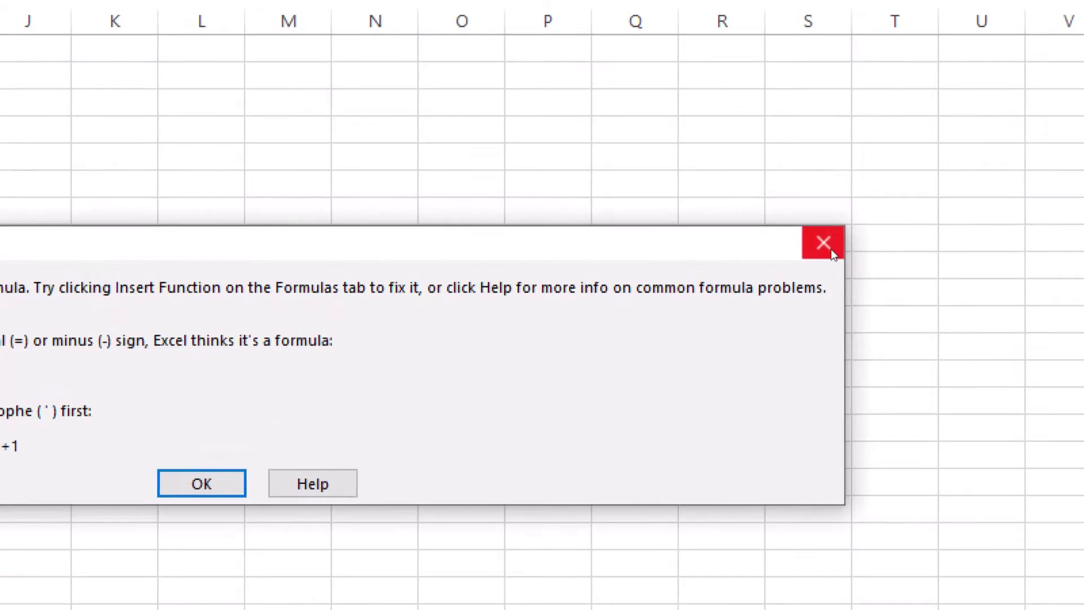
{"action": "left_click", "coordinate": [832, 253]}
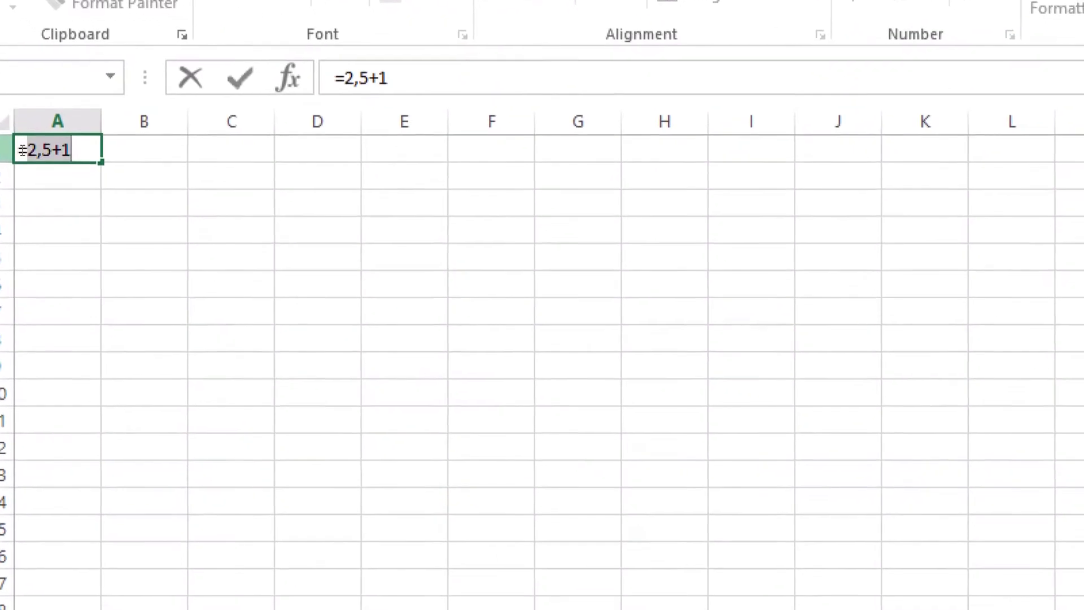
- Replace the comma in A1's formula with a decimal point, making it =2.5+1, and commit it
{"action": "left_click", "coordinate": [58, 170]}
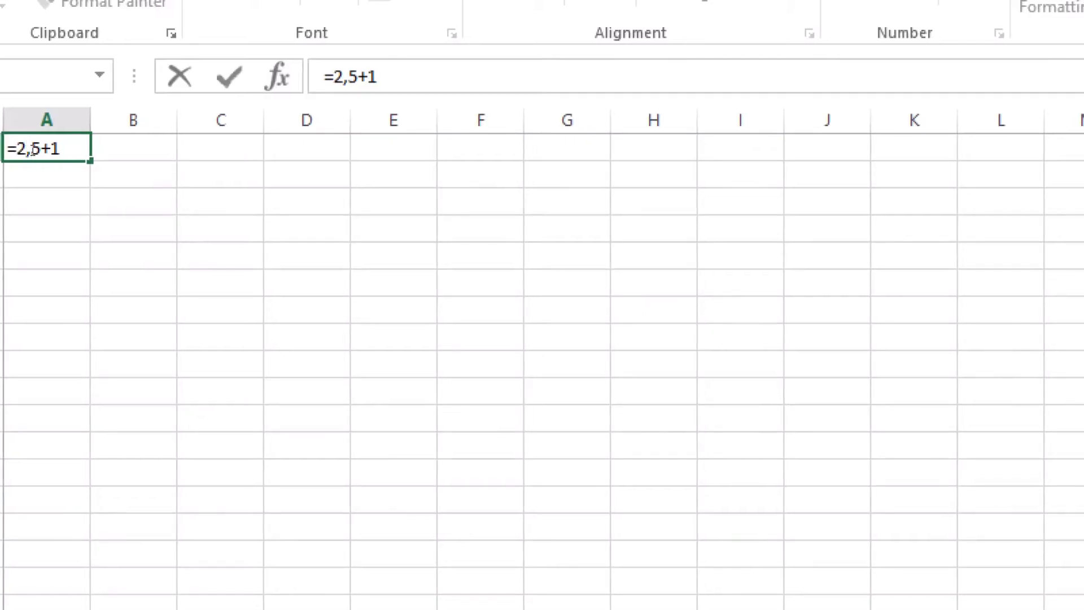
{"action": "key", "text": "BackSpace"}
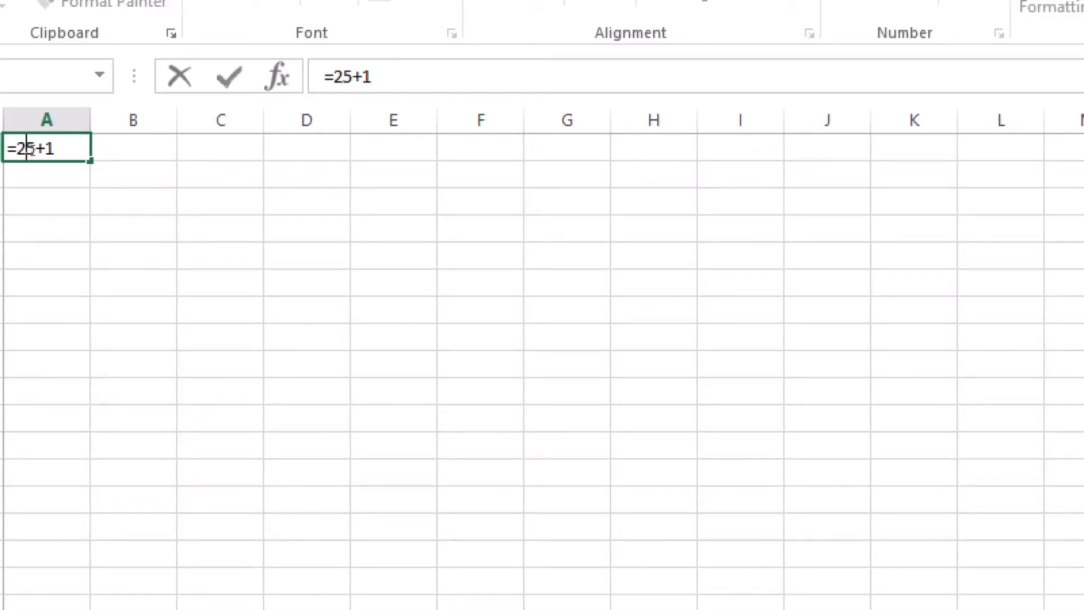
{"action": "type", "text": "."}
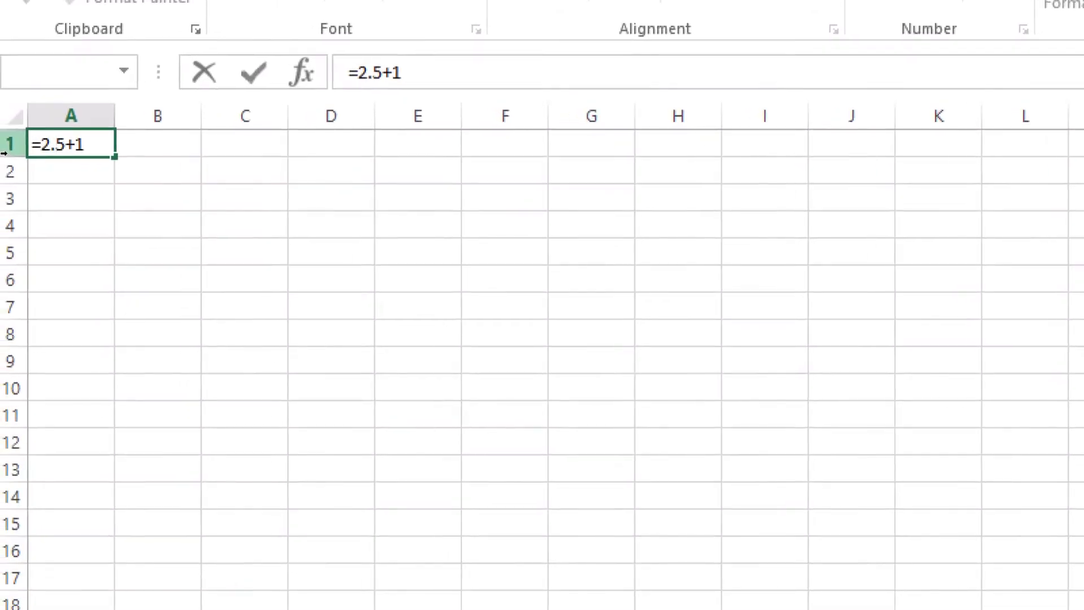
{"action": "key", "text": "Return"}
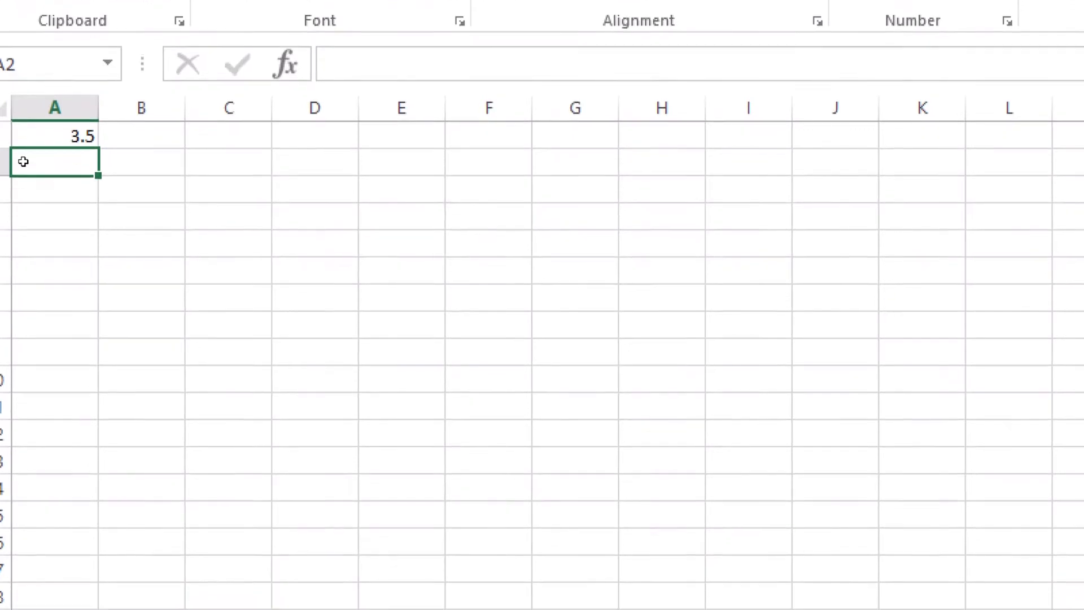
- Try to enter the formula =2,5+1 in cell A2, rejecting the suggested correction and dismissing the error dialogs
{"action": "type", "text": "=2"}
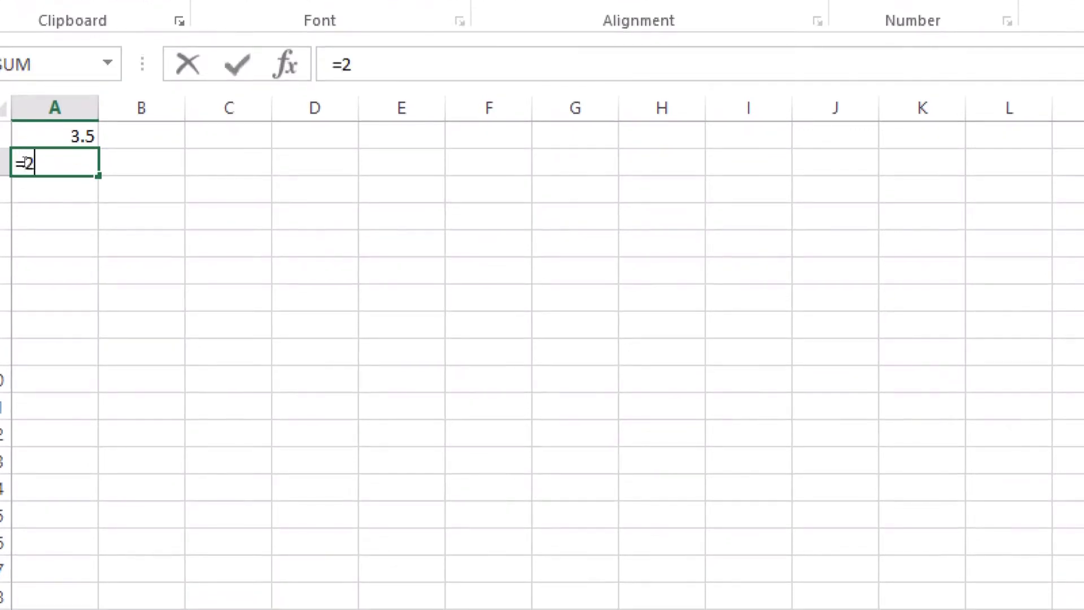
{"action": "type", "text": ",5+1"}
{"action": "key", "text": "Return"}
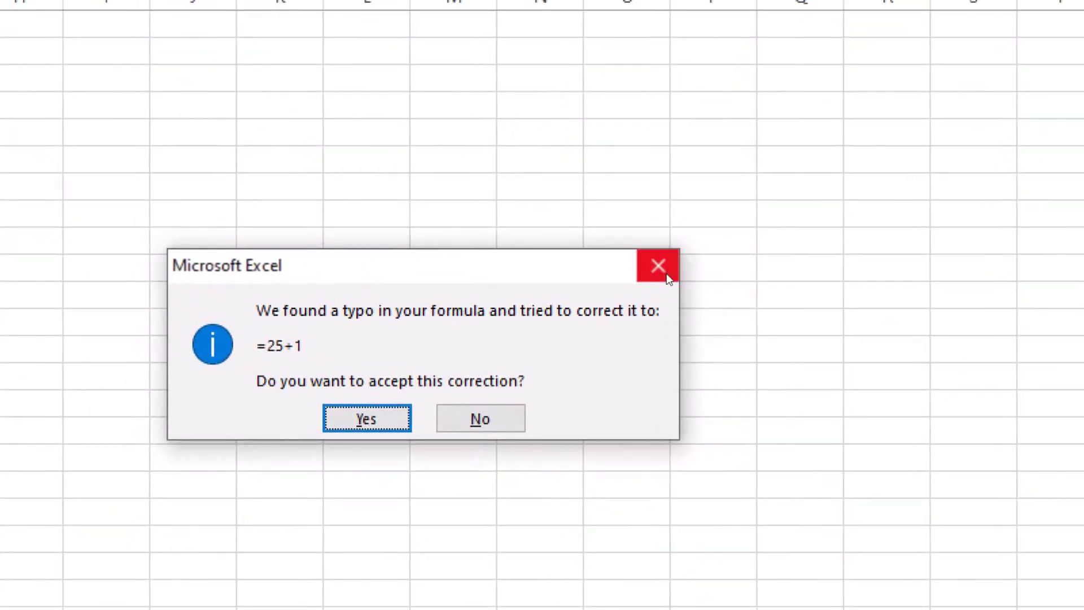
{"action": "left_click", "coordinate": [797, 196]}
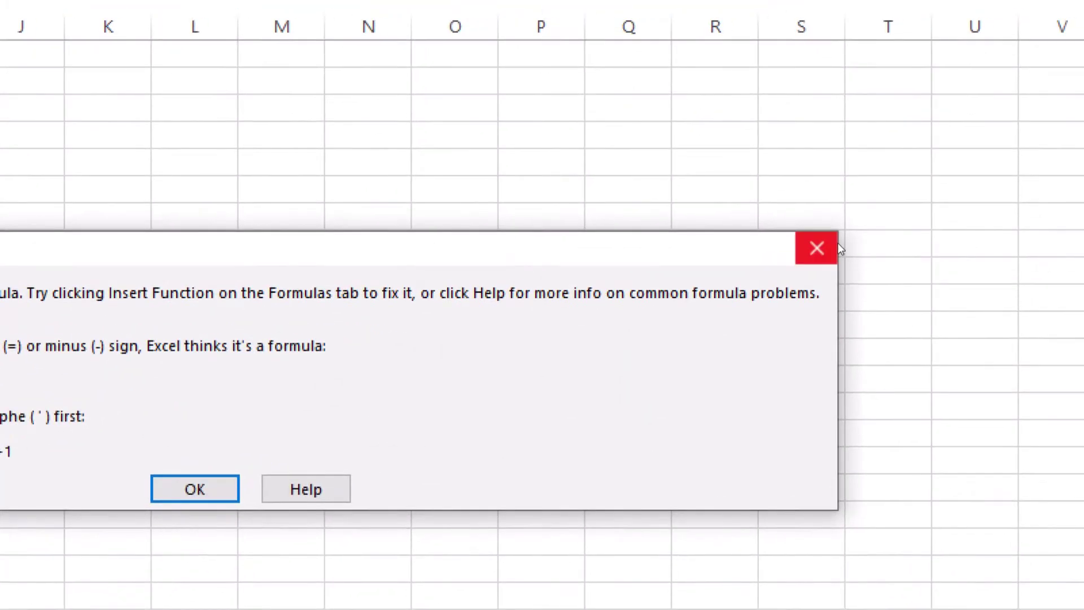
{"action": "left_click", "coordinate": [998, 217]}
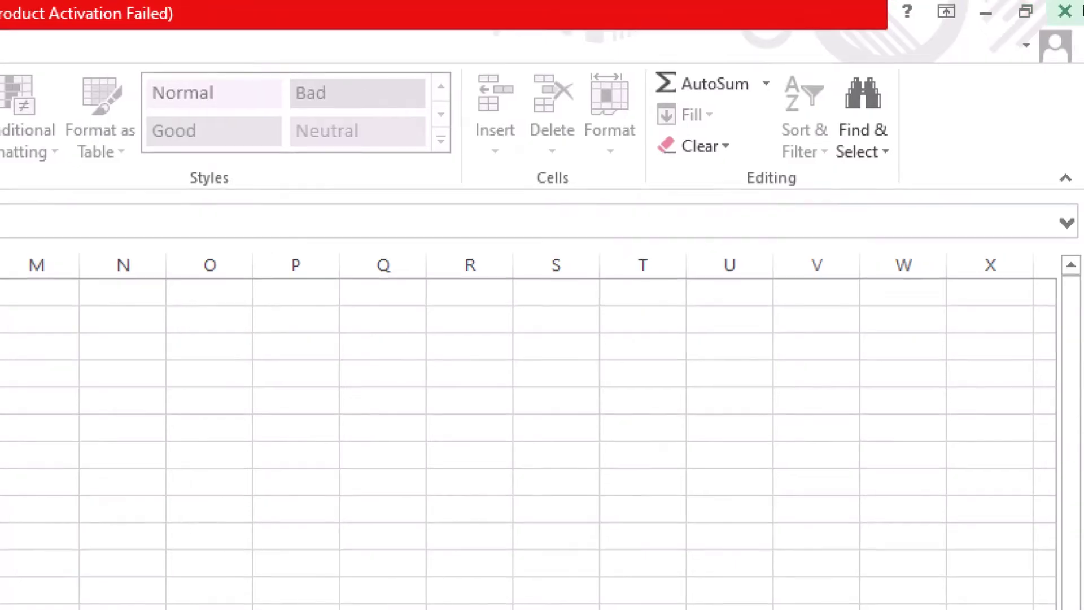
{"action": "key", "text": "Return"}
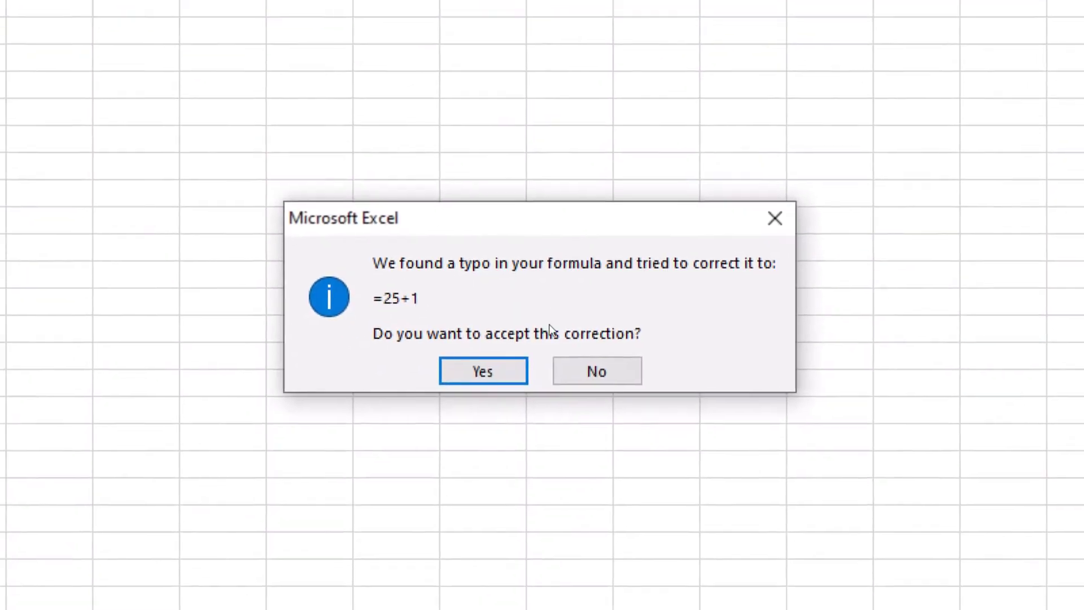
{"action": "left_click", "coordinate": [571, 450]}
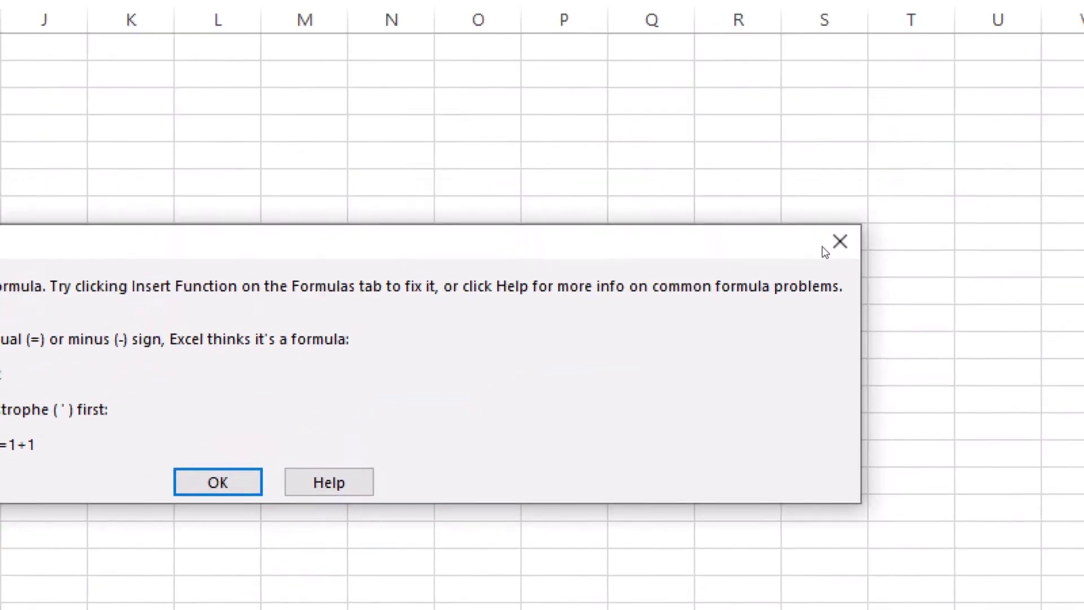
{"action": "left_click", "coordinate": [886, 201]}
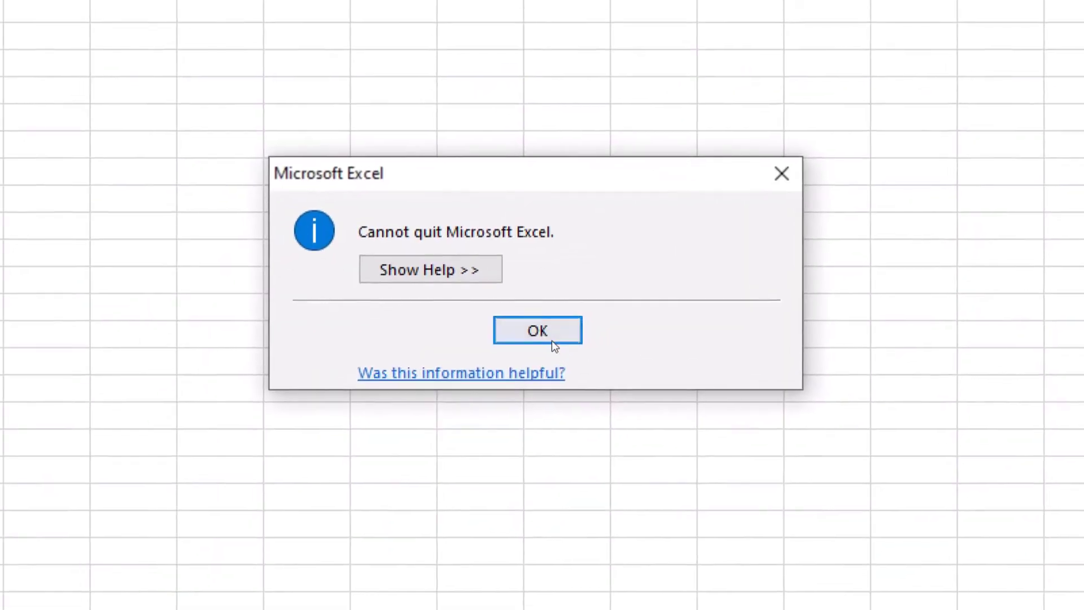
{"action": "left_click", "coordinate": [540, 334]}
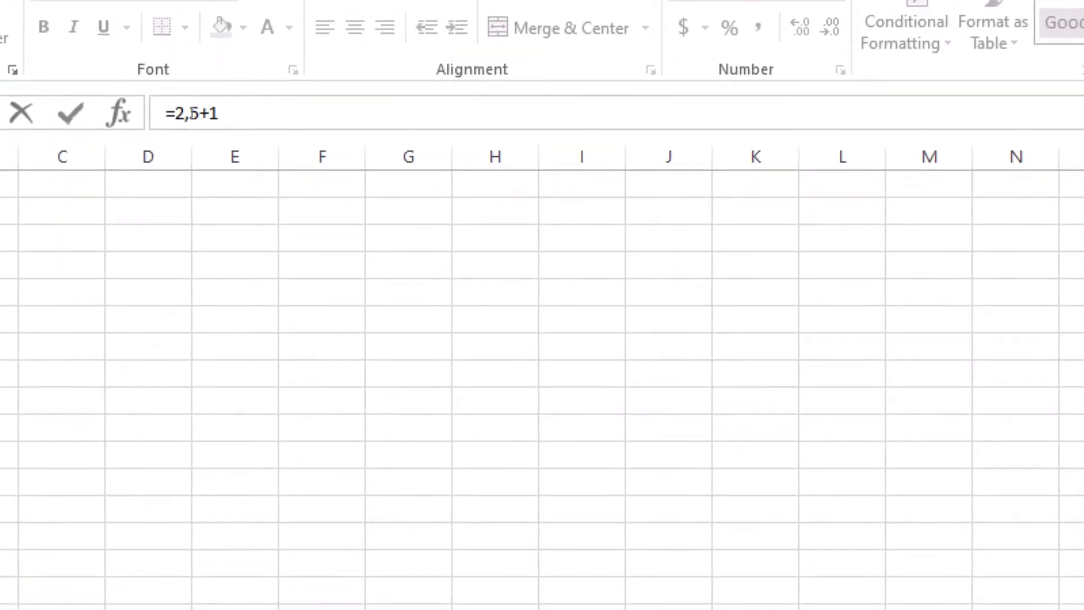
- Replace the comma in A2's formula with a decimal point, making it =2.5+1, and close DATA_PREMA.csv without saving
{"action": "left_click", "coordinate": [193, 113]}
{"action": "key", "text": "BackSpace"}
{"action": "type", "text": "."}
{"action": "key", "text": "Return"}
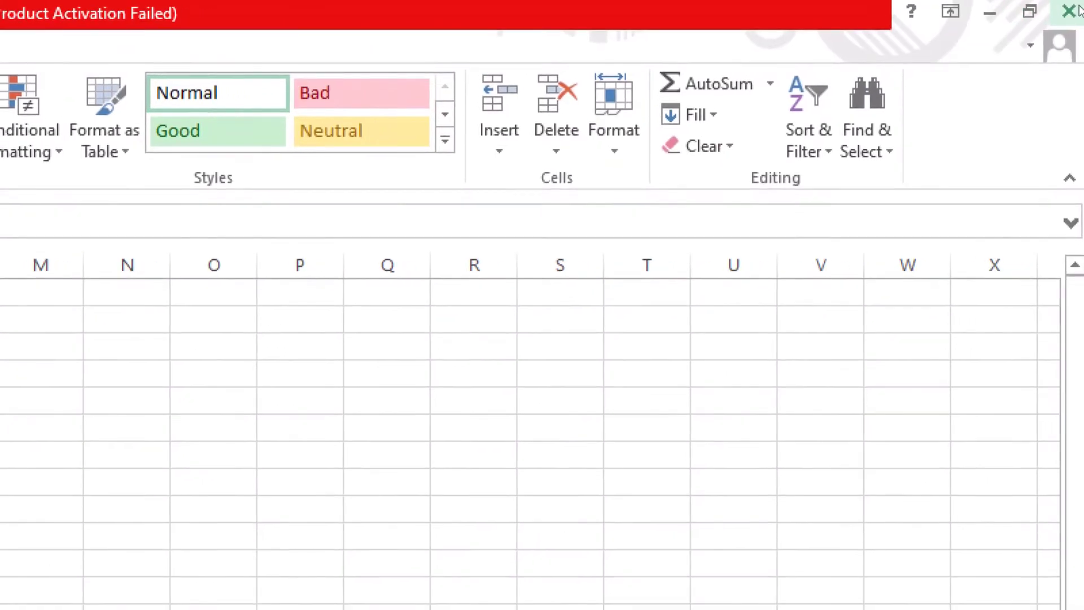
{"action": "left_click", "coordinate": [1075, 10]}
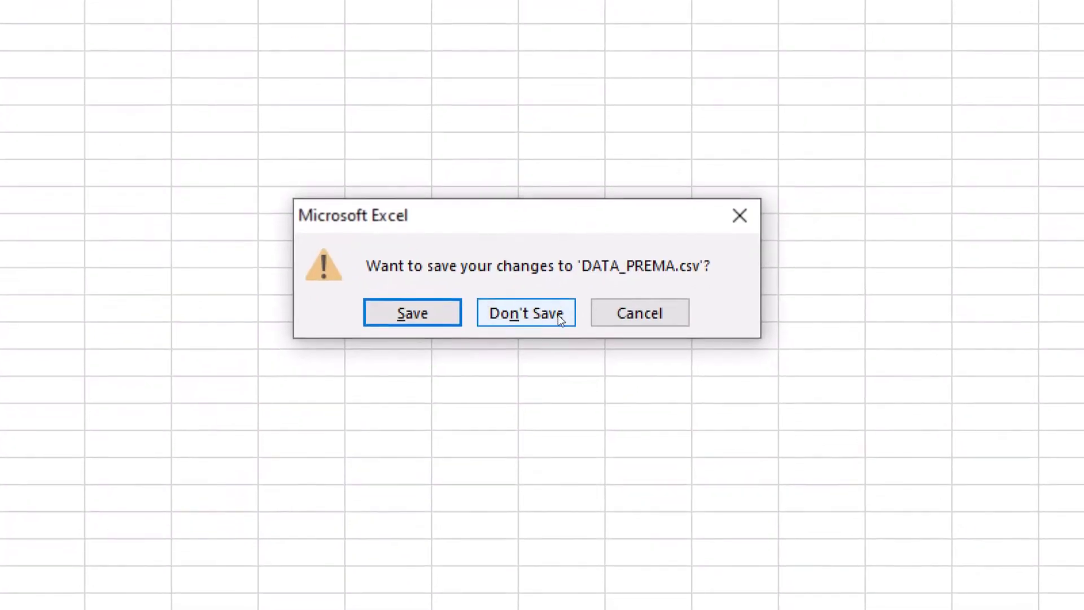
{"action": "left_click", "coordinate": [558, 314]}
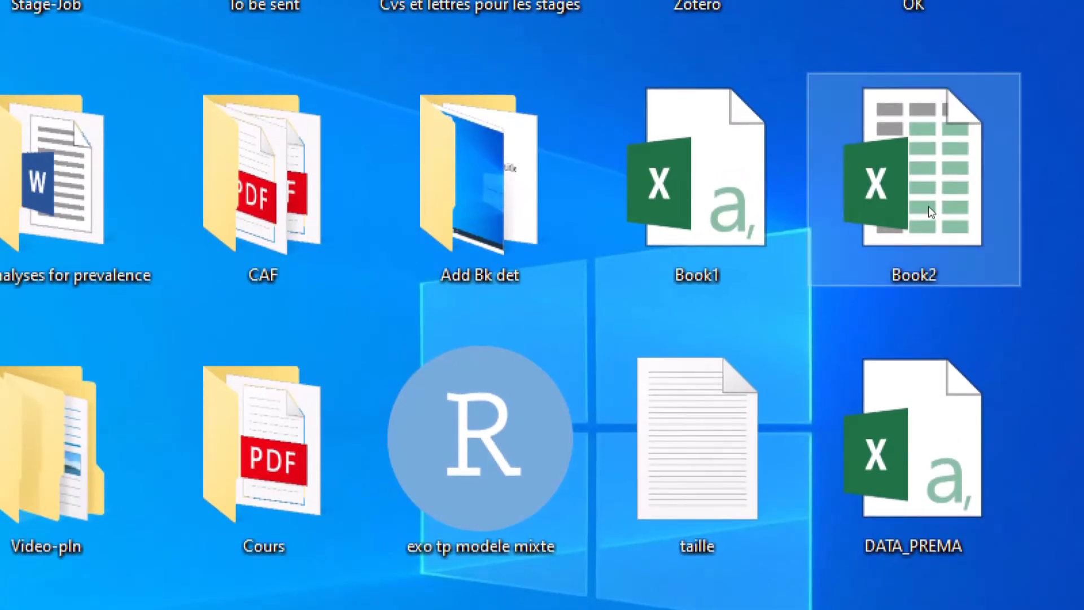
- Open Book2 from the desktop, dismiss the activation wizard, enable its disabled content and close the workbook
{"action": "double_click", "coordinate": [931, 212]}
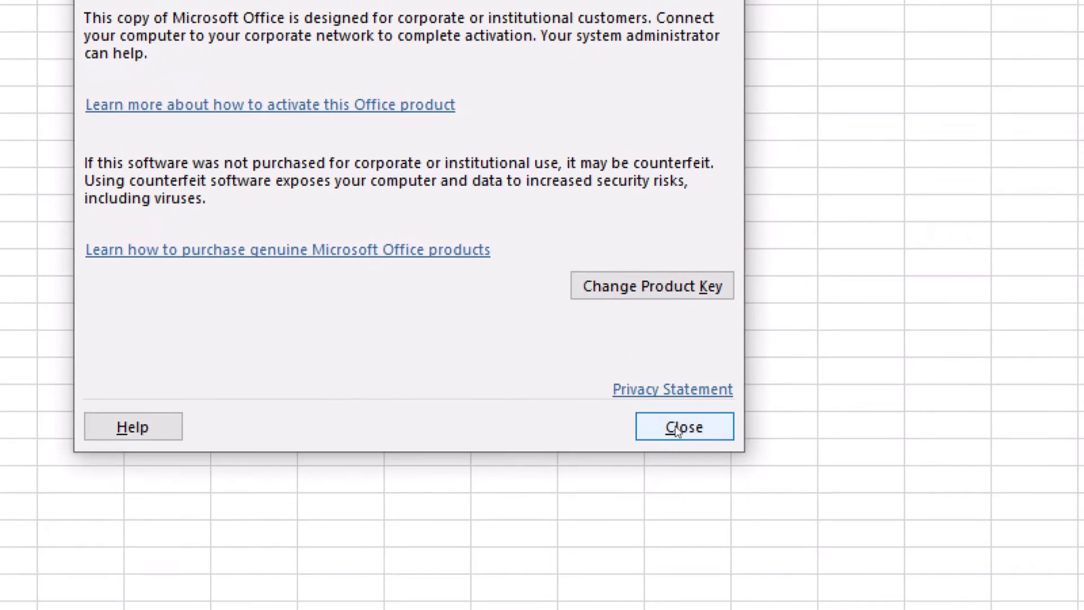
{"action": "left_click", "coordinate": [678, 429]}
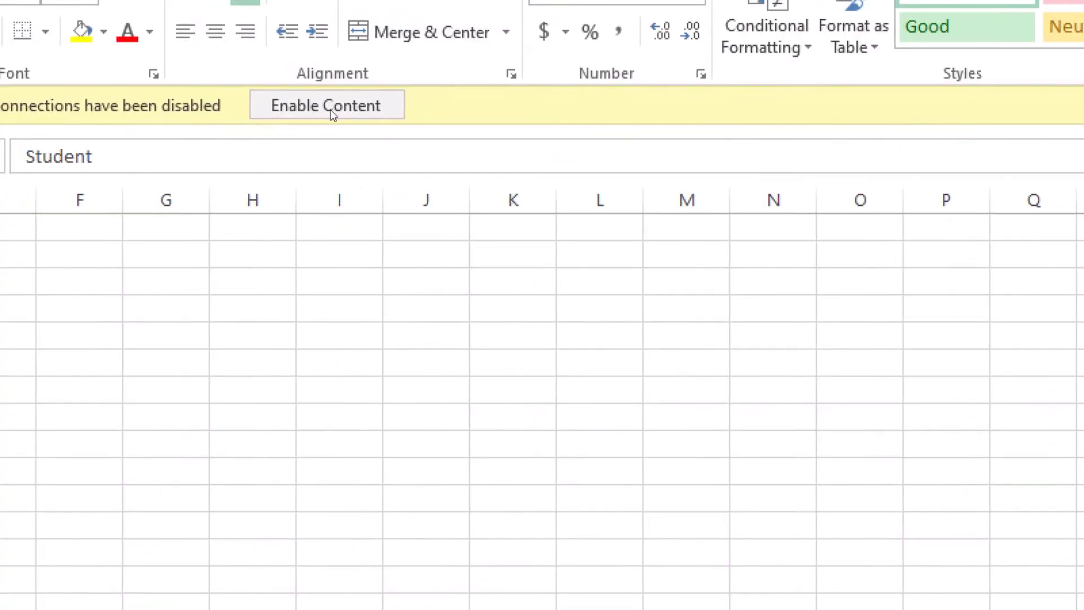
{"action": "left_click", "coordinate": [333, 113]}
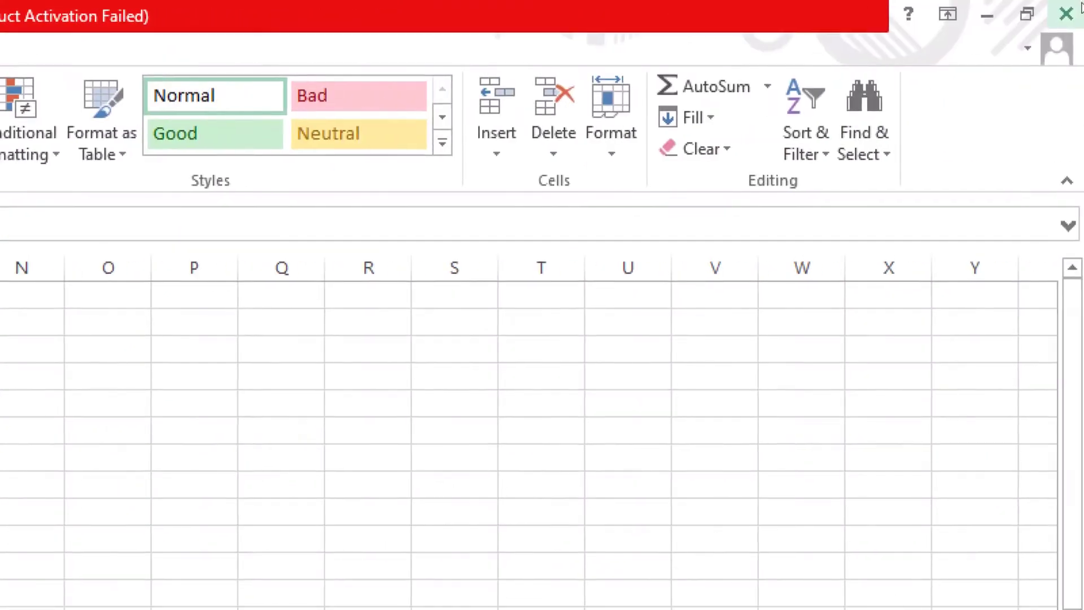
{"action": "left_click", "coordinate": [1081, 8]}
{"action": "left_click", "coordinate": [1081, 8]}
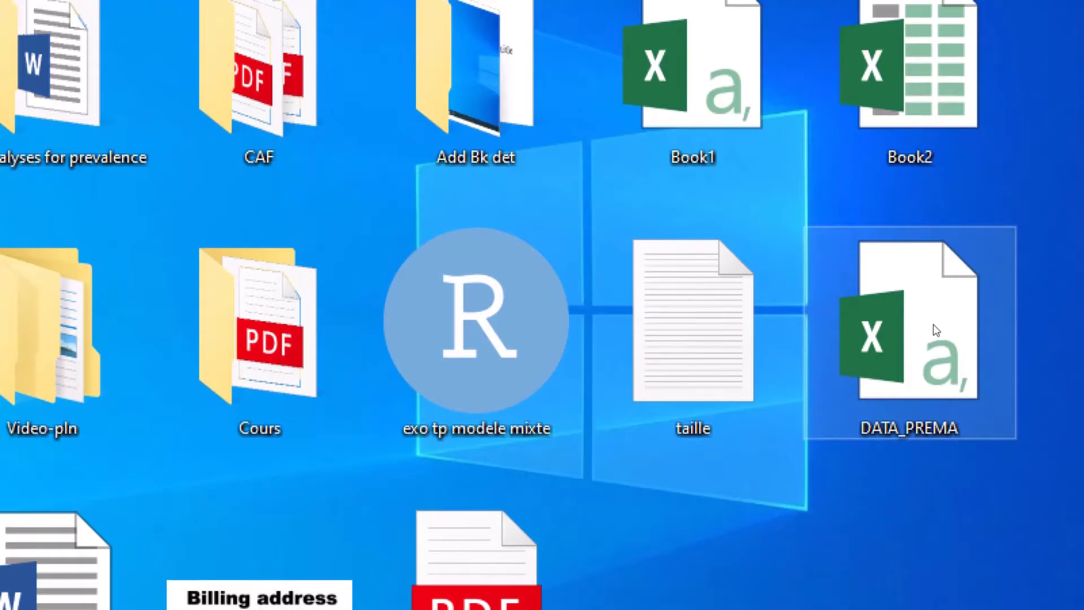
- View DATA_PREMA in Excel once more, dismissing the activation wizard, and close it
{"action": "double_click", "coordinate": [936, 330]}
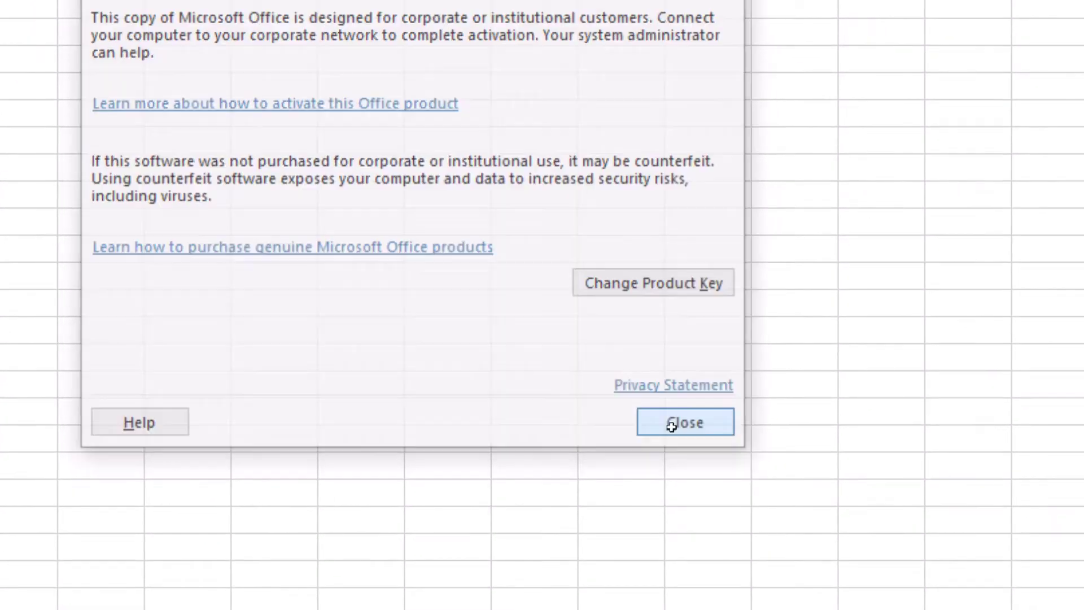
{"action": "left_click", "coordinate": [671, 426]}
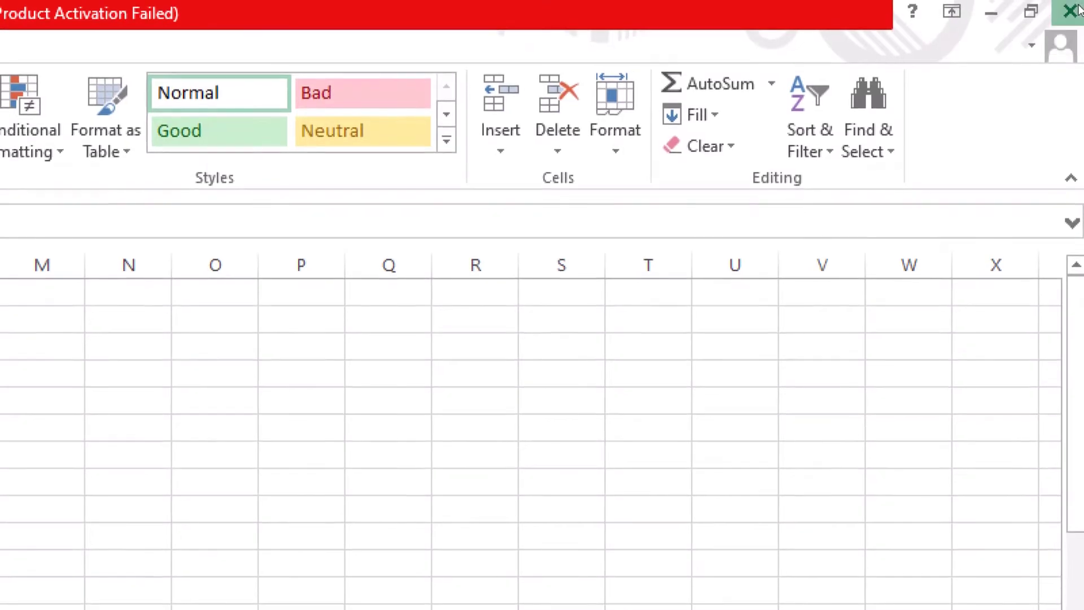
{"action": "left_click", "coordinate": [1076, 9]}
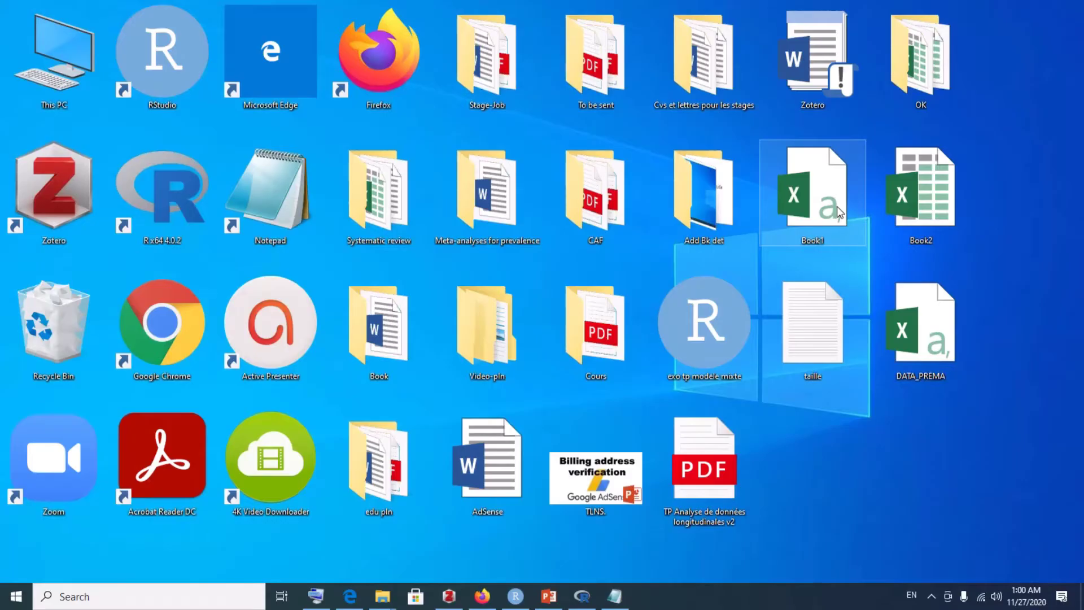
- Switch to RGui and move the untitled R Editor window aside so that more of the R Console is uncovered
{"action": "left_click", "coordinate": [582, 593]}
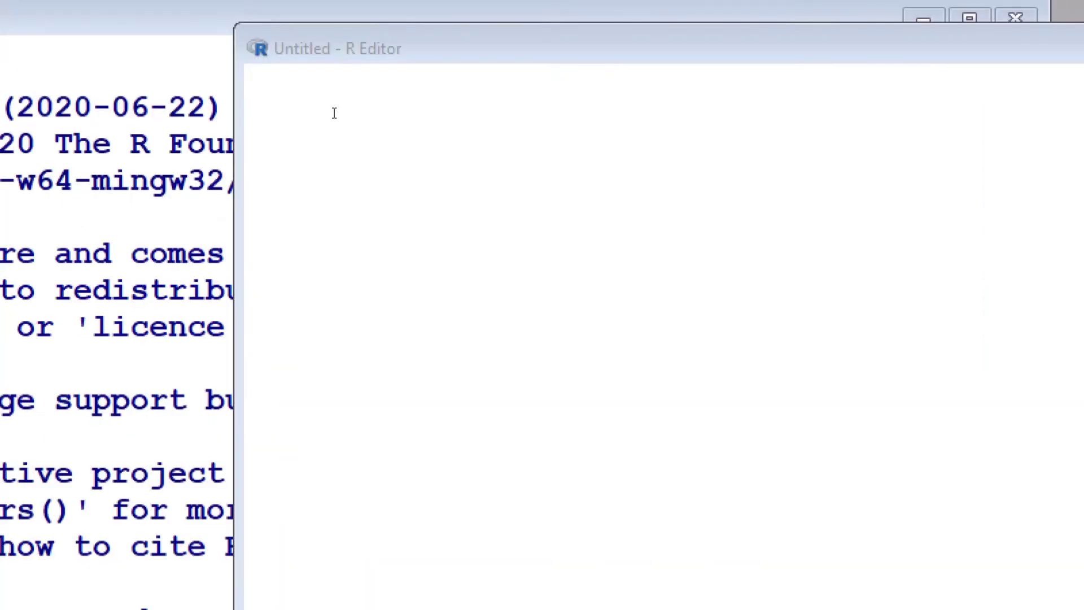
{"action": "left_click", "coordinate": [334, 113]}
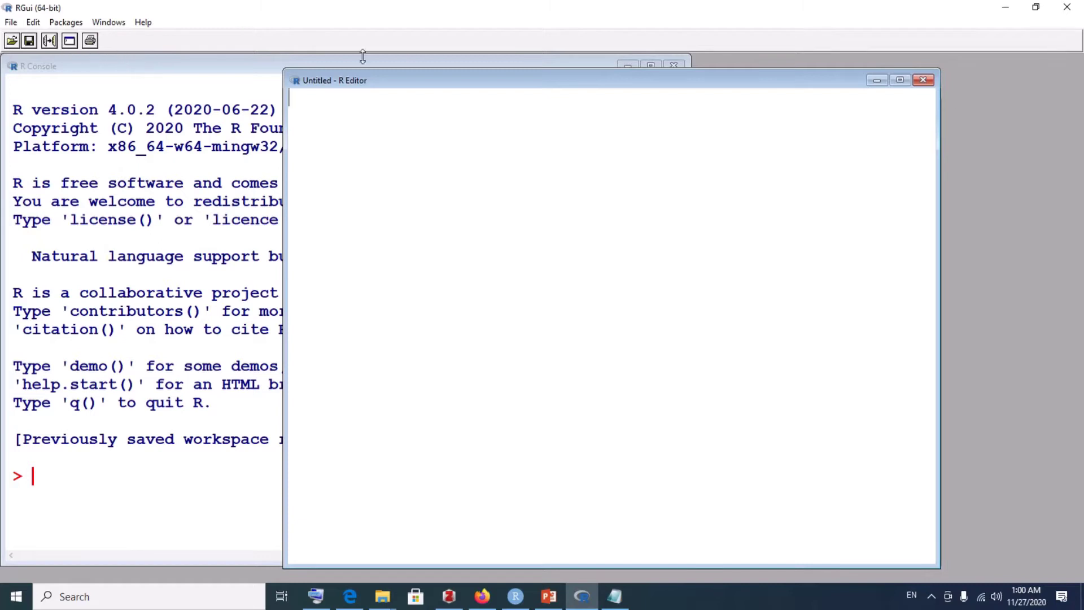
{"action": "left_click_drag", "start_coordinate": [417, 82], "coordinate": [633, 77]}
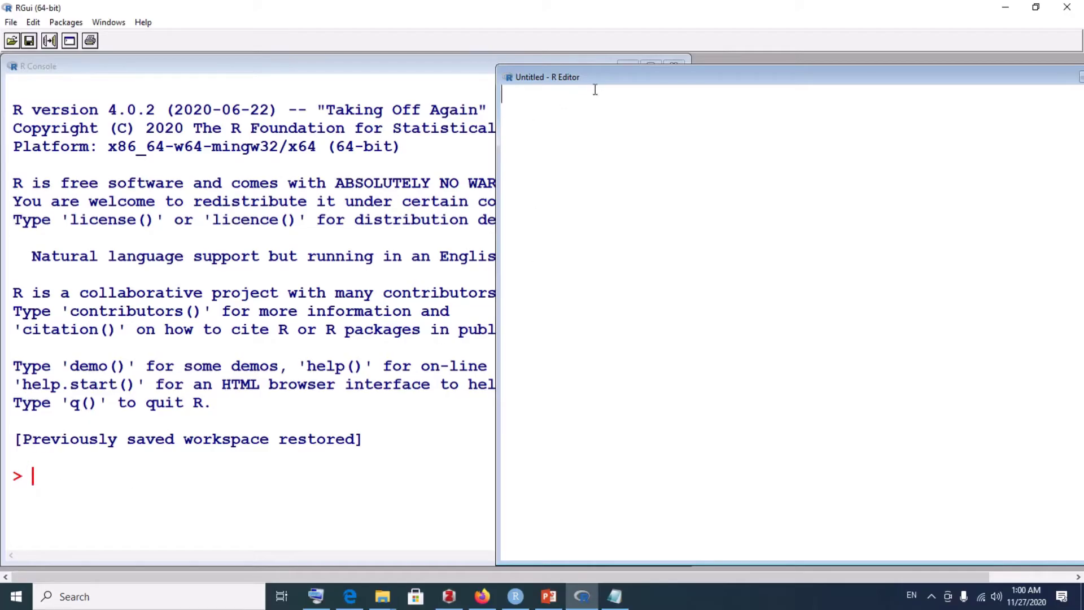
{"action": "left_click_drag", "start_coordinate": [608, 83], "coordinate": [549, 83]}
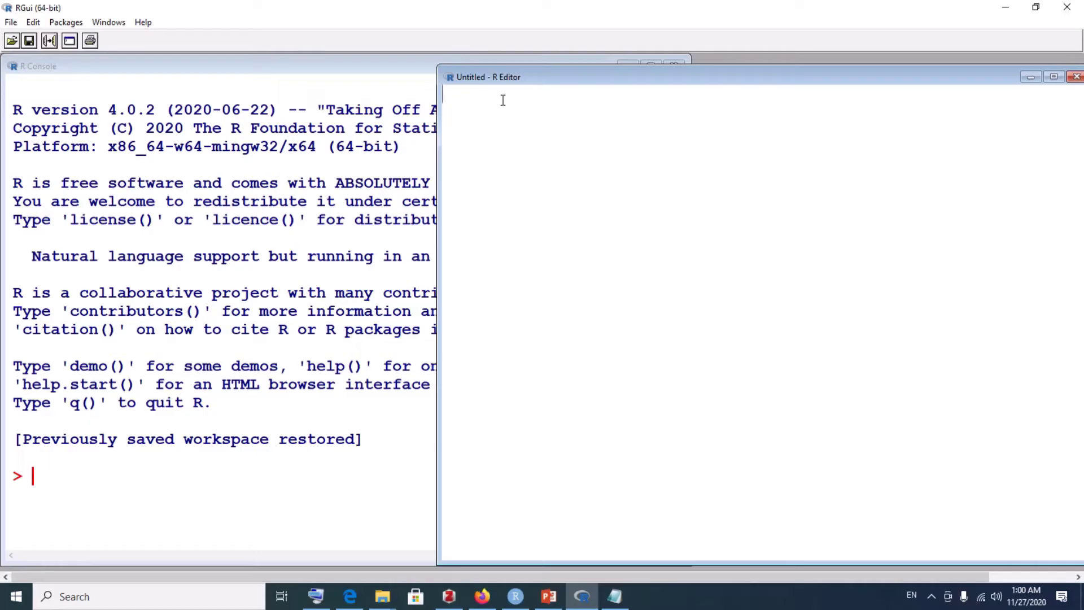
- Write the comment "#Comment importer un fichier Excel" on the first line of the untitled R script
{"action": "type", "text": "#Comment import"}
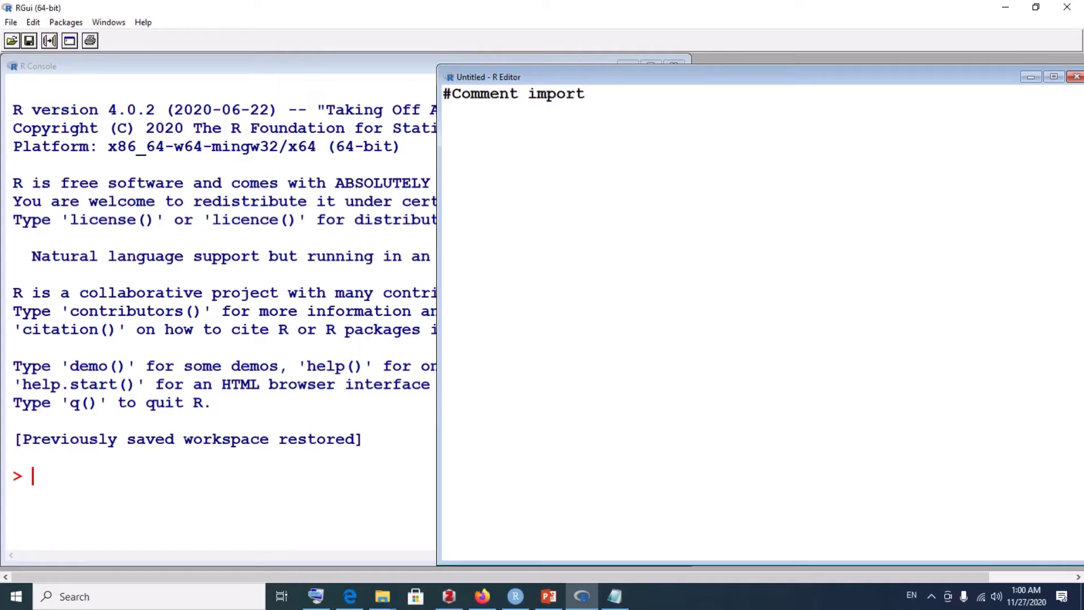
{"action": "type", "text": "er un fichier "}
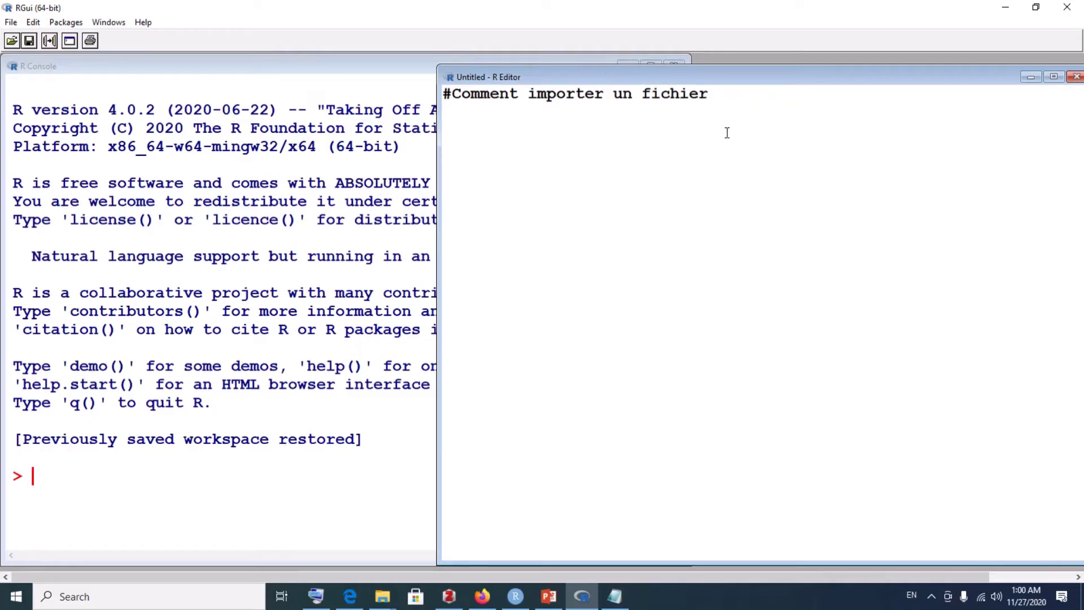
{"action": "type", "text": "E"}
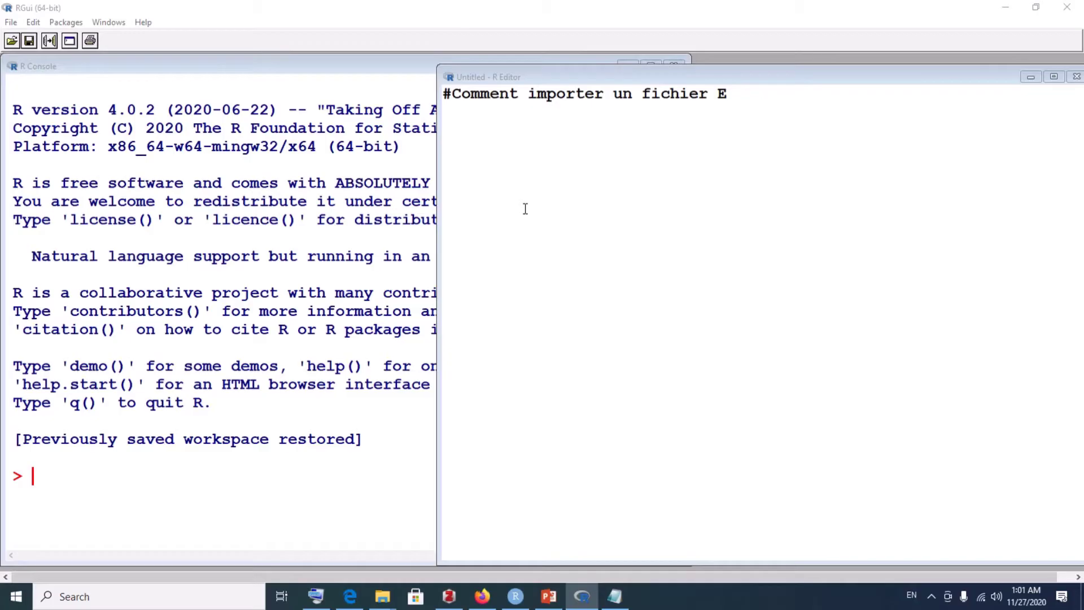
{"action": "left_click", "coordinate": [741, 86]}
{"action": "type", "text": "xcel"}
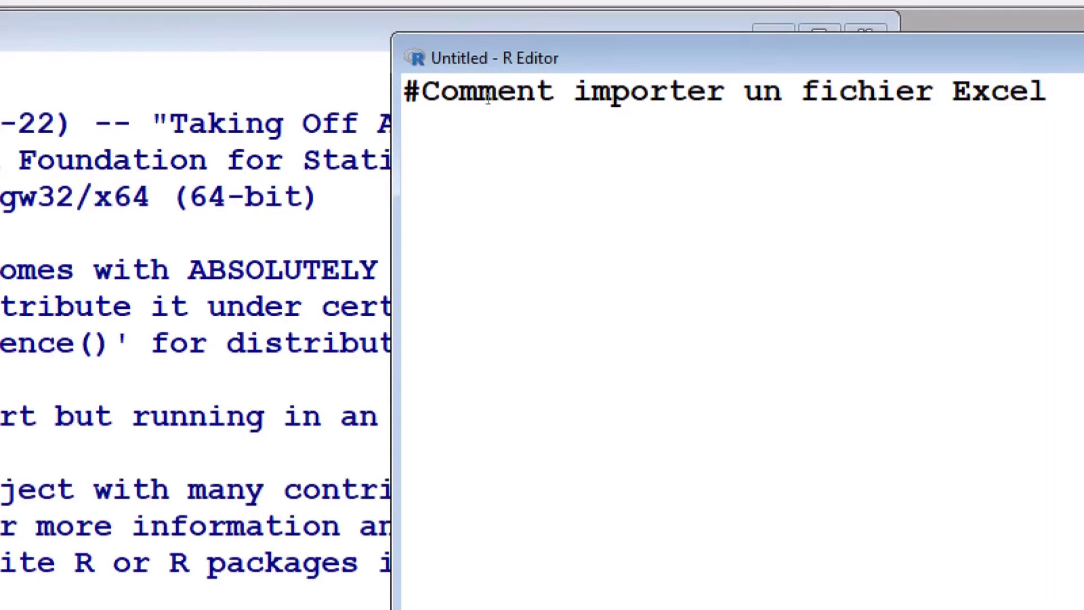
{"action": "left_click", "coordinate": [453, 96]}
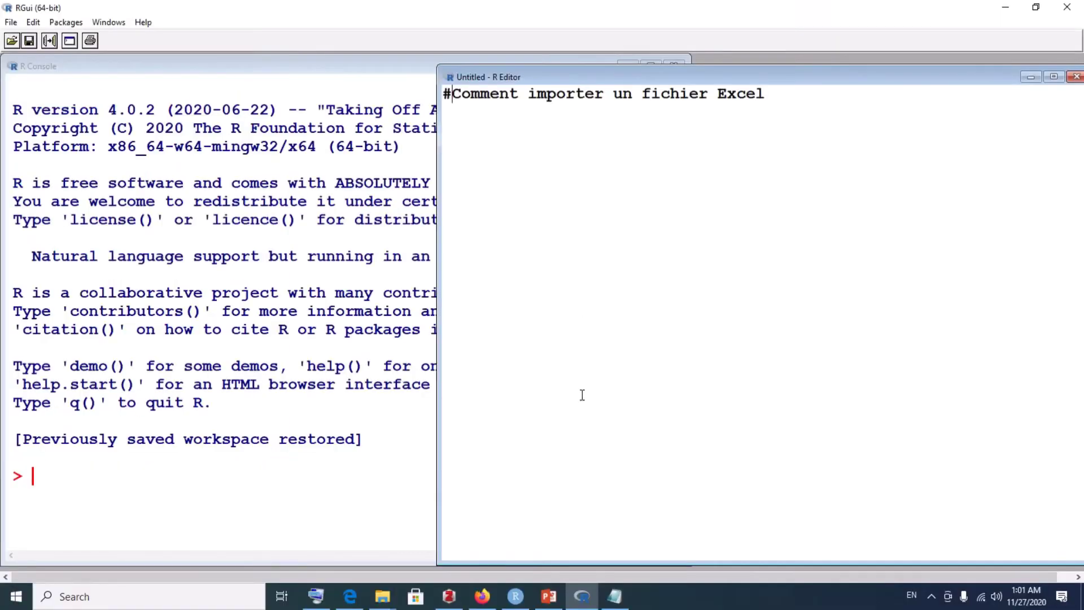
- Check the Excel files on the desktop, return to RGui and add the comment "#Methode 1: read.csv" after a blank line
{"action": "left_click", "coordinate": [1005, 8]}
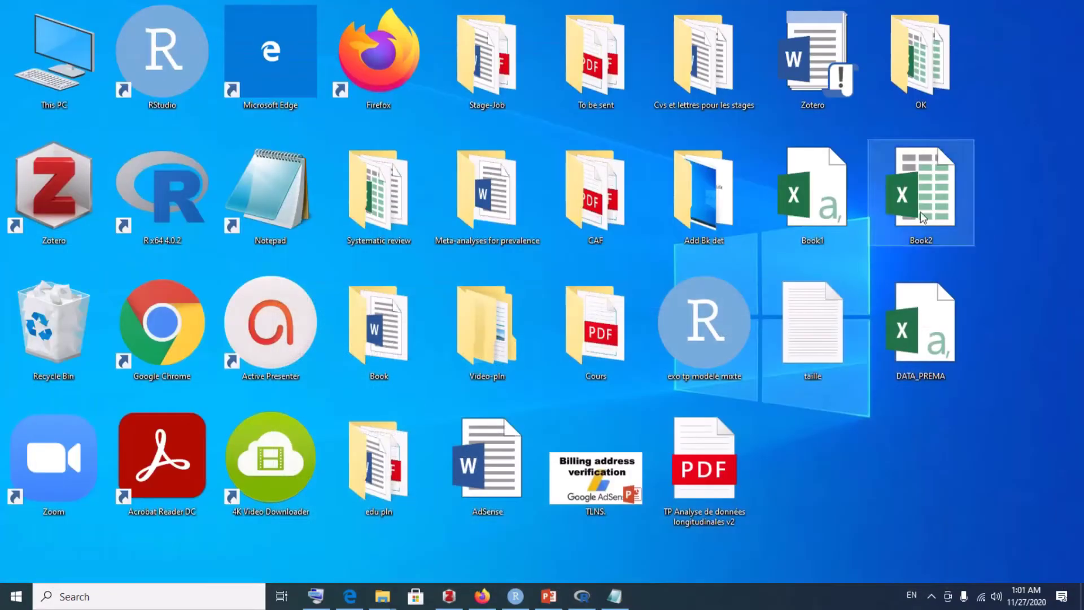
{"action": "left_click", "coordinate": [585, 597]}
{"action": "left_click", "coordinate": [778, 100]}
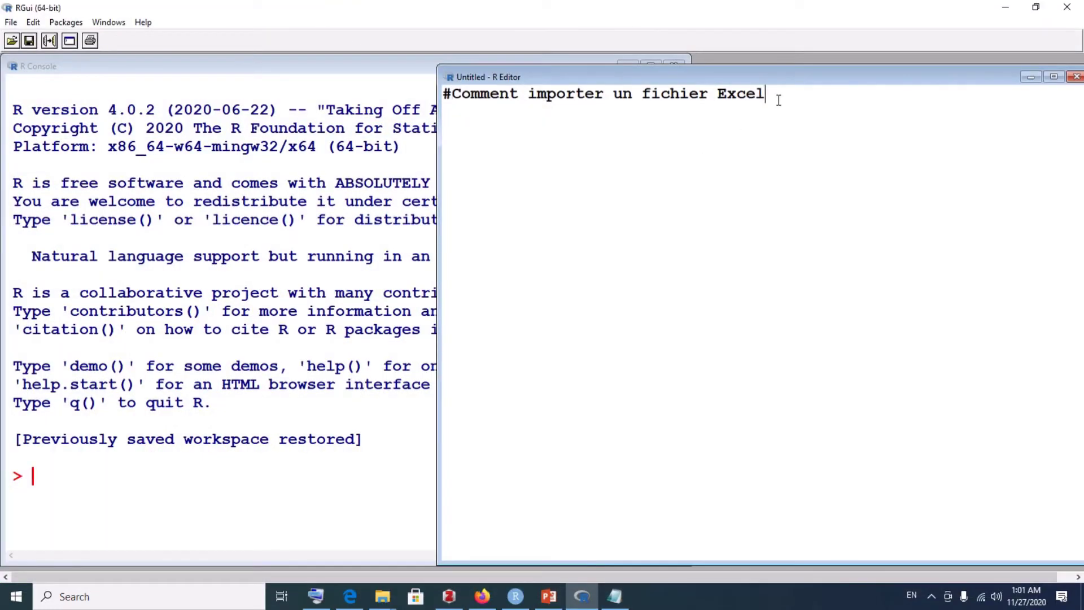
{"action": "key", "text": "Return"}
{"action": "key", "text": "Return"}
{"action": "type", "text": "#Methode "}
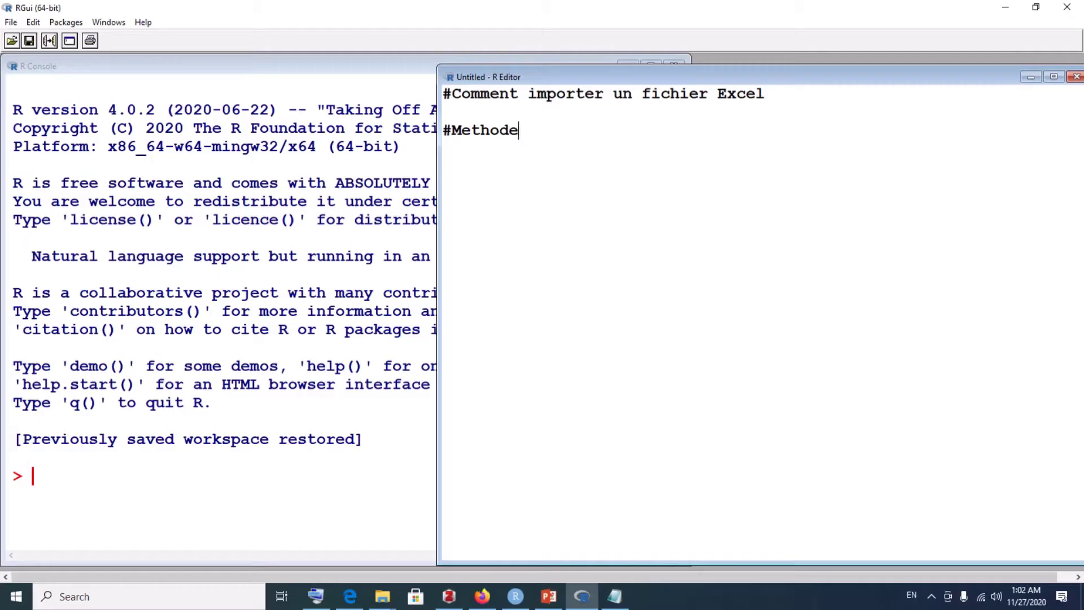
{"action": "type", "text": "1: read."}
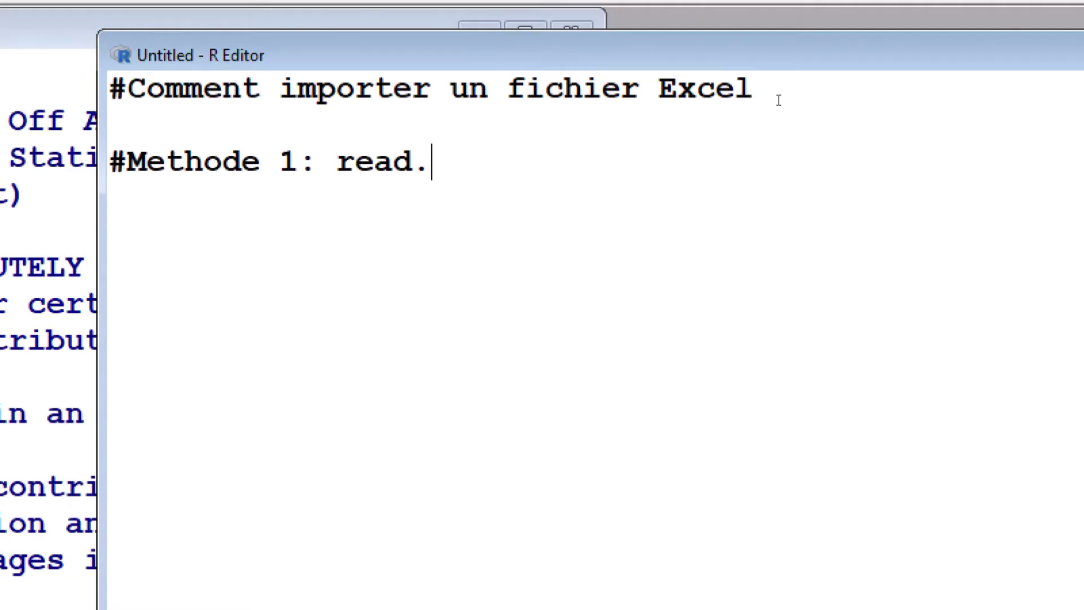
{"action": "type", "text": "csv"}
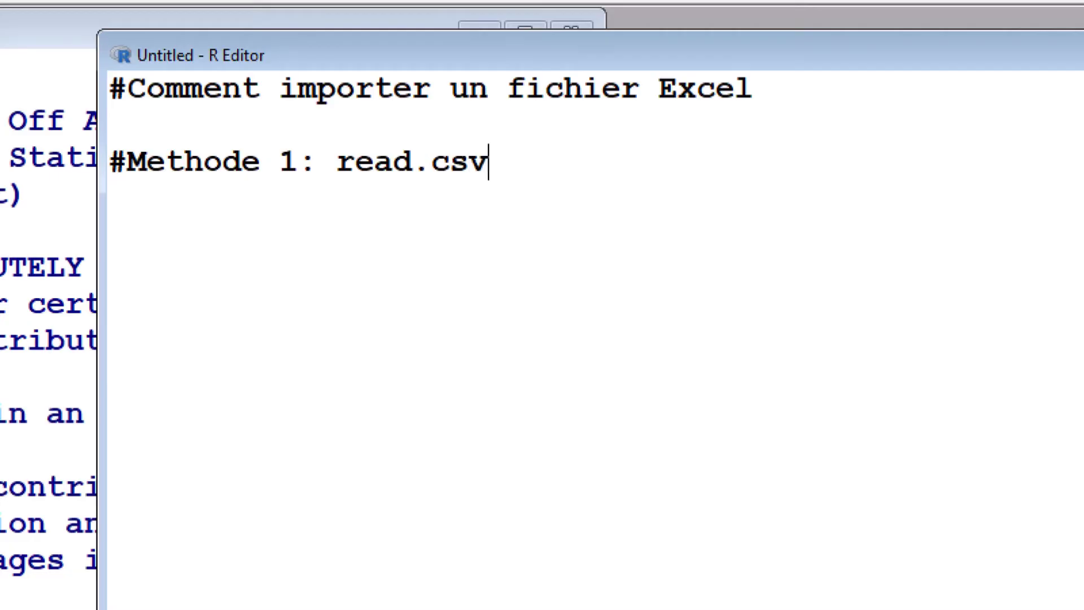
- Add the comment "#Methode 2: read.csv2" to the R script, leaving a blank line after the Methode 1 comment
{"action": "key", "text": "Return"}
{"action": "key", "text": "Return"}
{"action": "type", "text": "#Metho"}
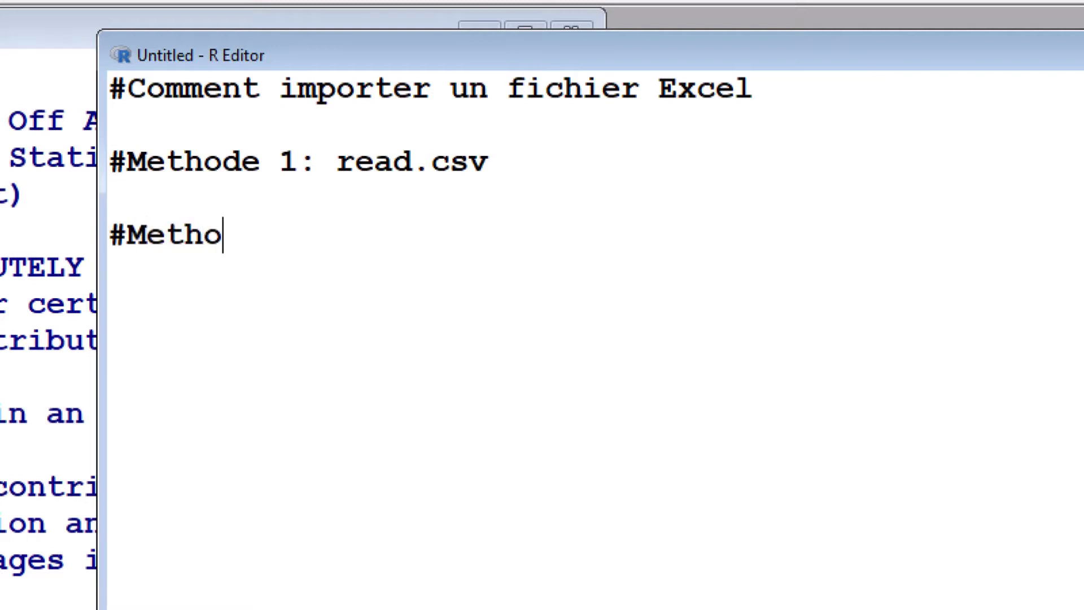
{"action": "type", "text": "de 2"}
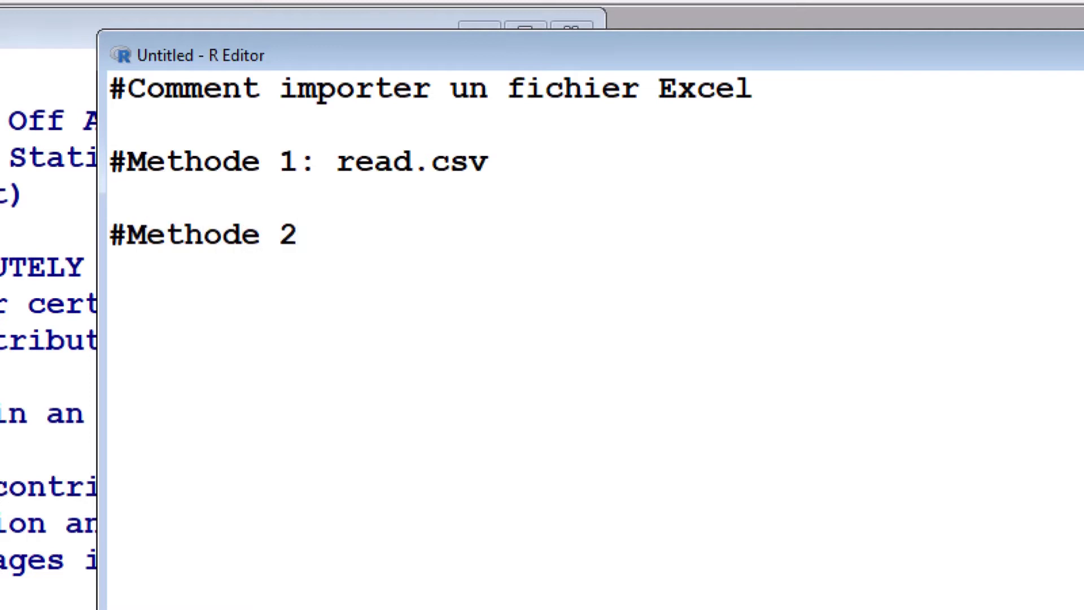
{"action": "type", "text": ":"}
{"action": "type", "text": "rea"}
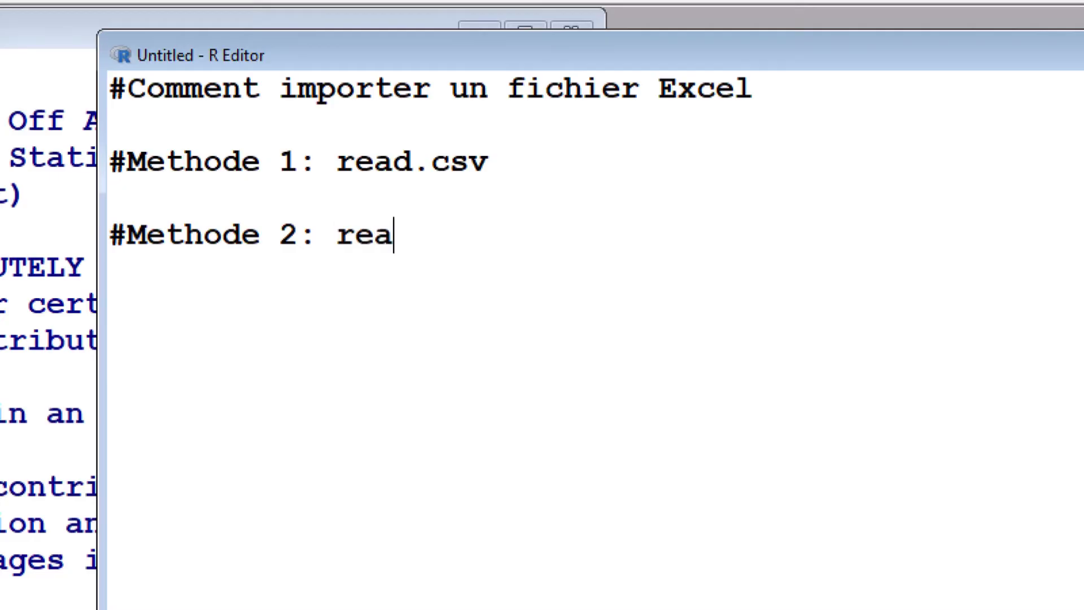
{"action": "type", "text": "d.cs"}
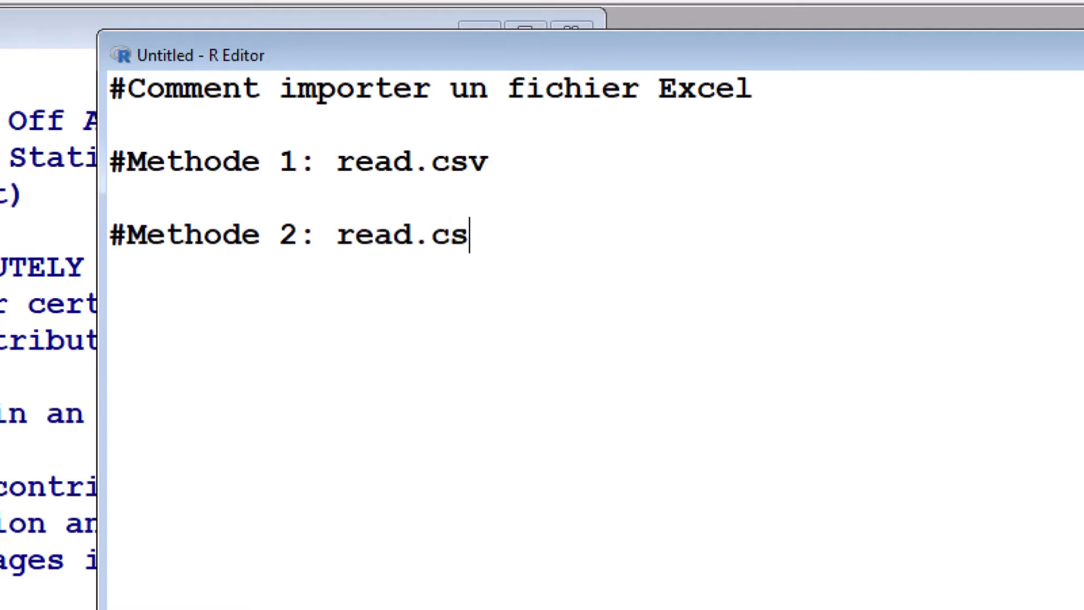
{"action": "type", "text": "v2"}
- Add the comment "#Methode 3: read.table" to the R script, leaving a blank line after the Methode 2 comment
{"action": "key", "text": "Return"}
{"action": "key", "text": "Return"}
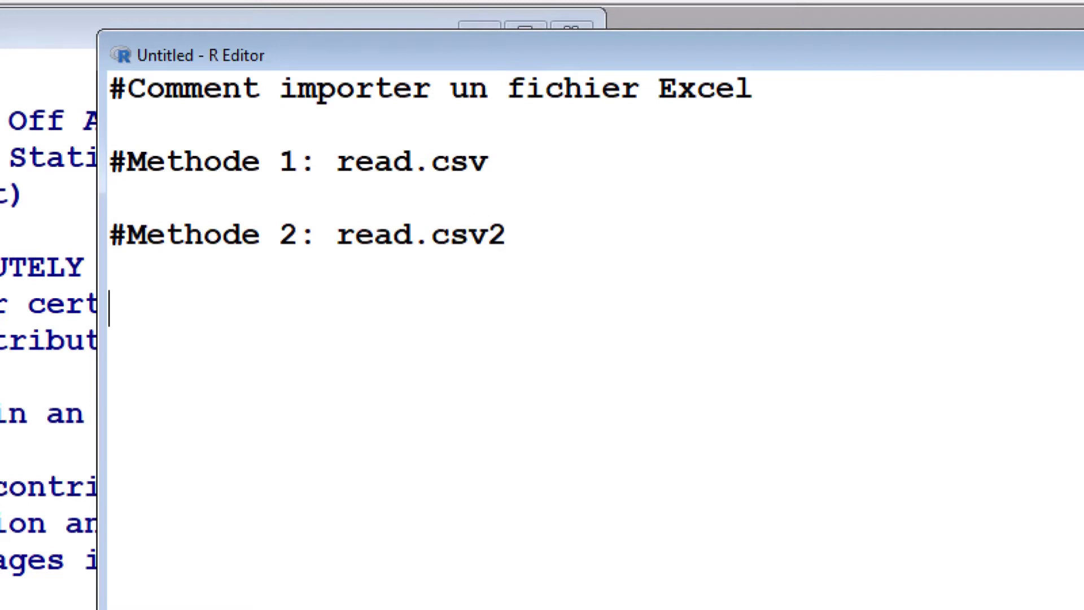
{"action": "type", "text": "#Methode "}
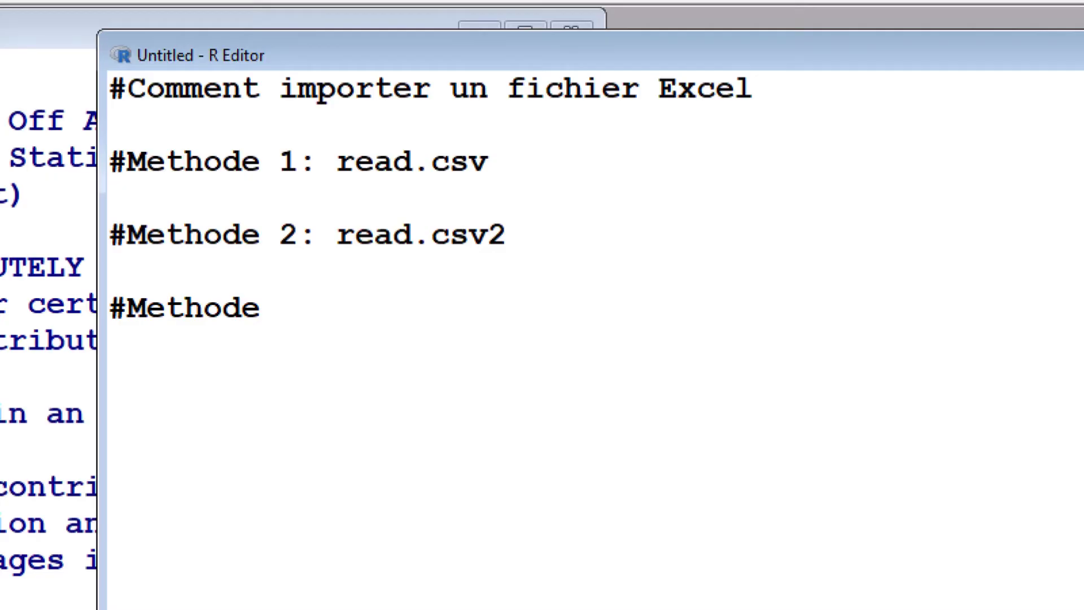
{"action": "type", "text": "3: re"}
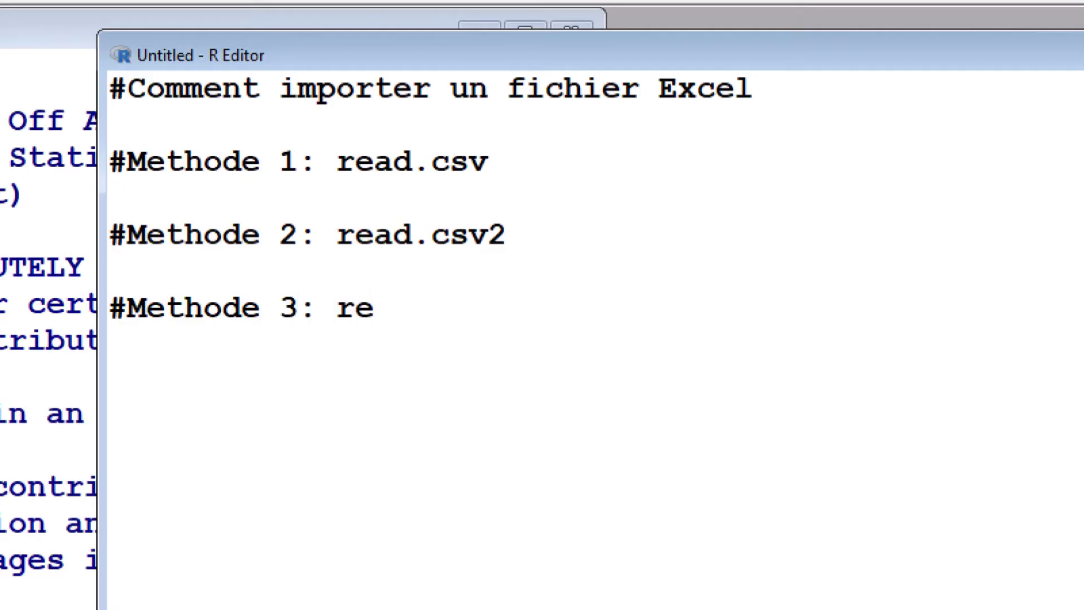
{"action": "type", "text": "ad.table"}
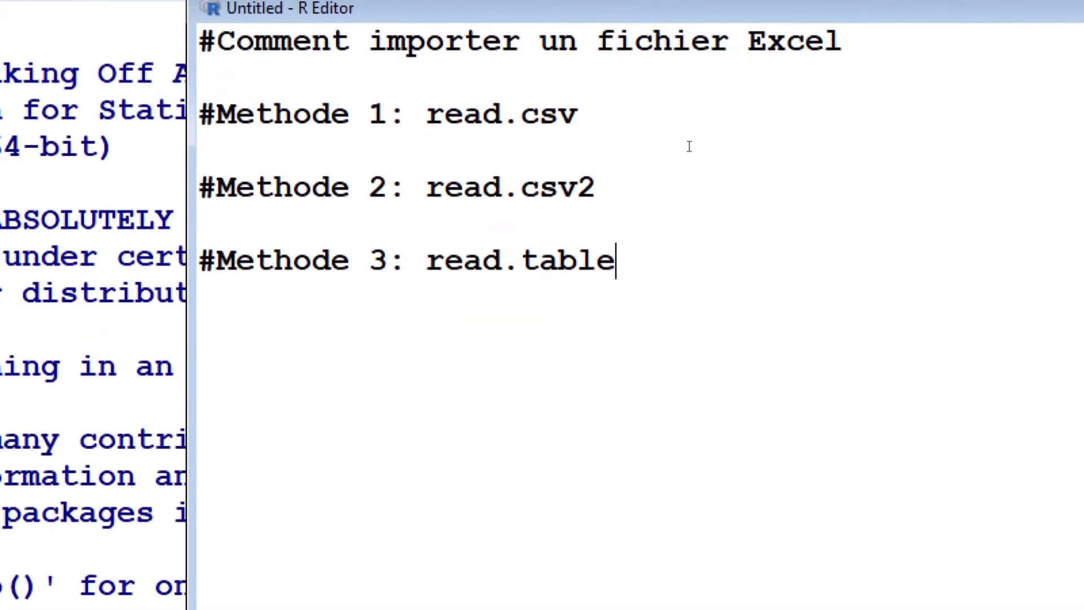
- Insert "pour un fichier CSV de type ," before the colon in the Methode 1 comment
{"action": "left_click", "coordinate": [690, 139]}
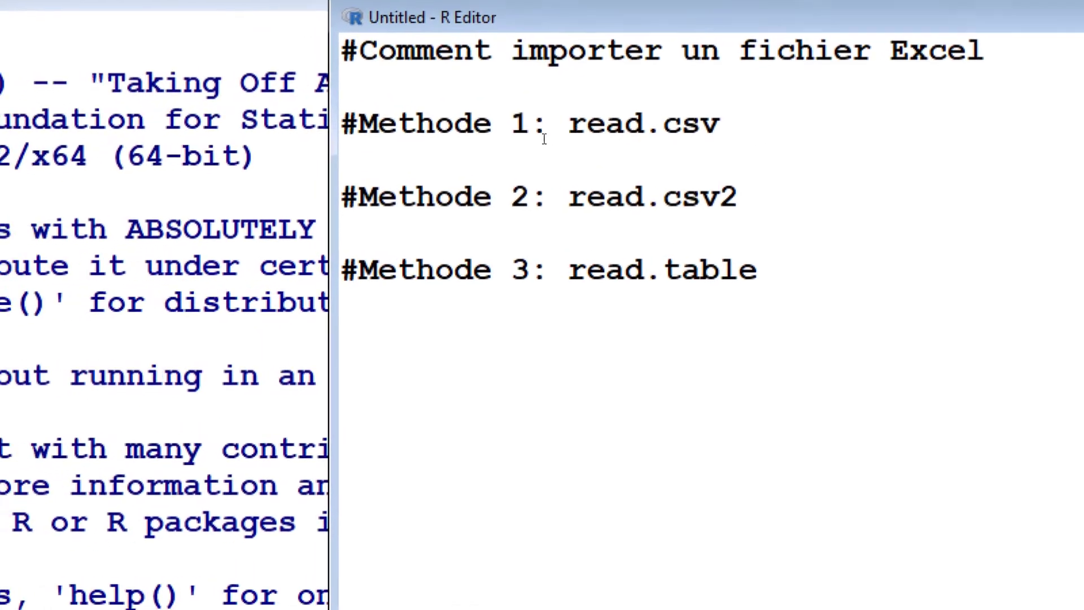
{"action": "left_click", "coordinate": [543, 136]}
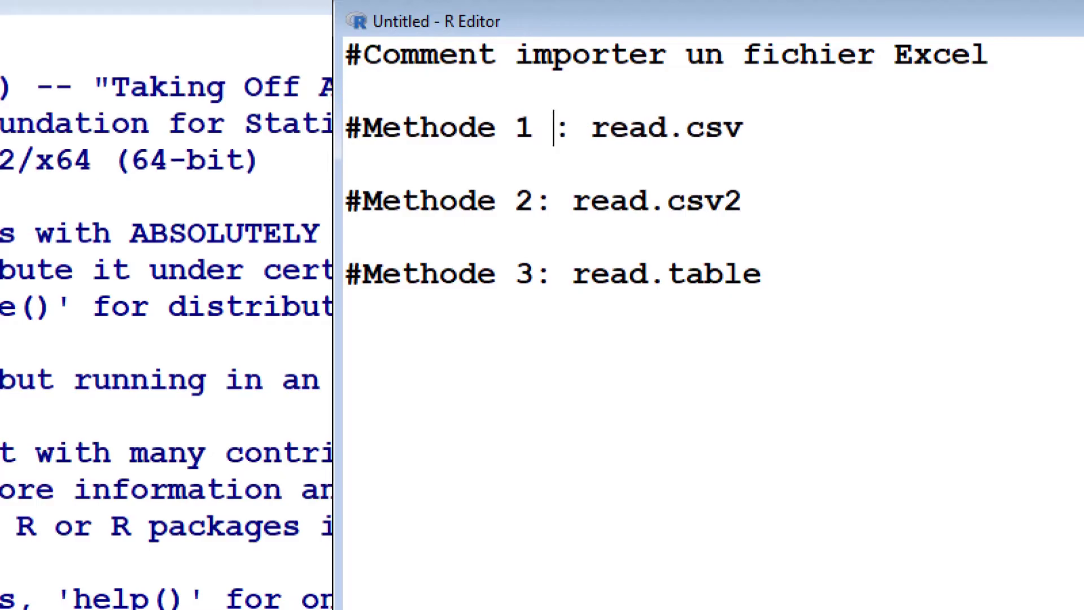
{"action": "type", "text": "pour "}
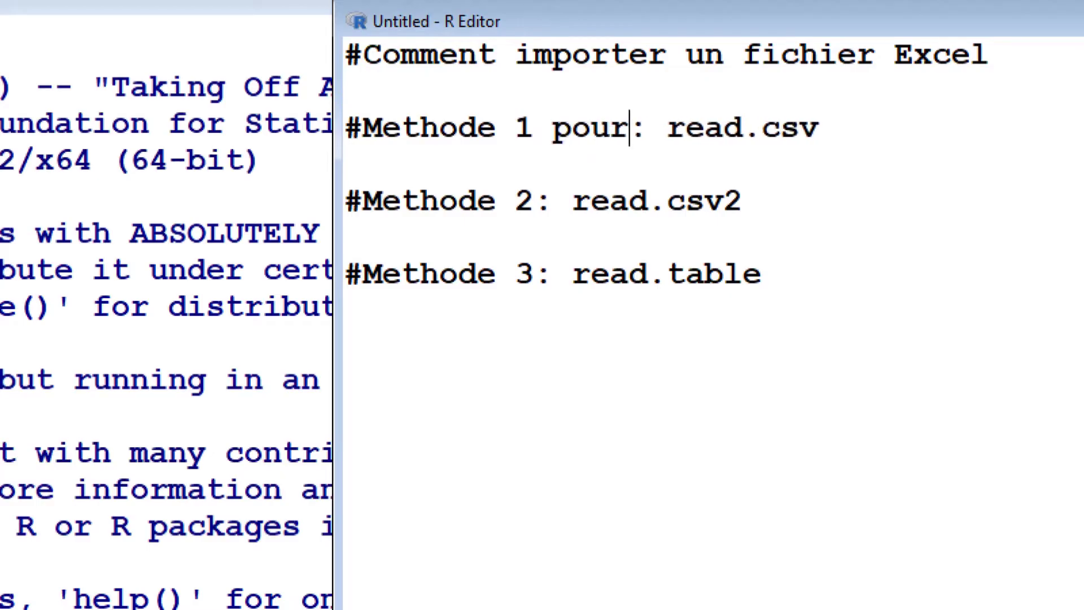
{"action": "type", "text": "un "}
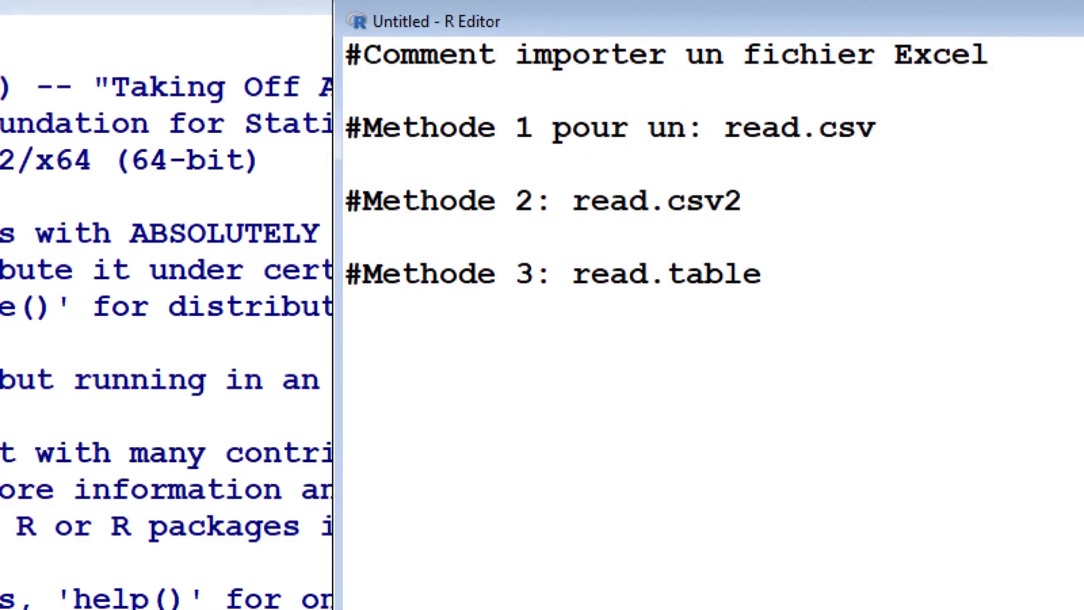
{"action": "type", "text": "fich"}
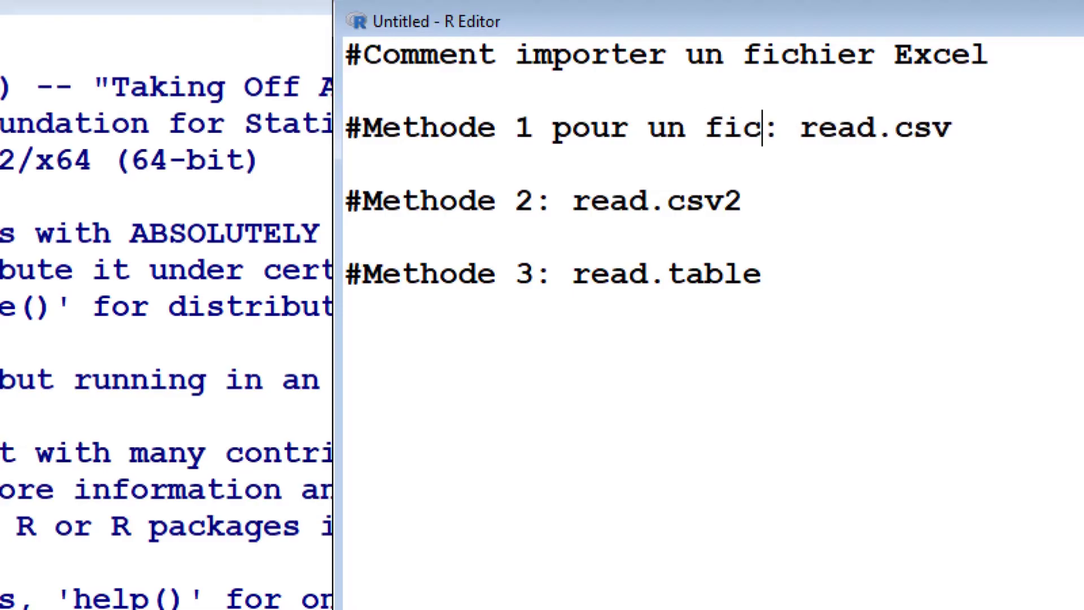
{"action": "type", "text": "ier "}
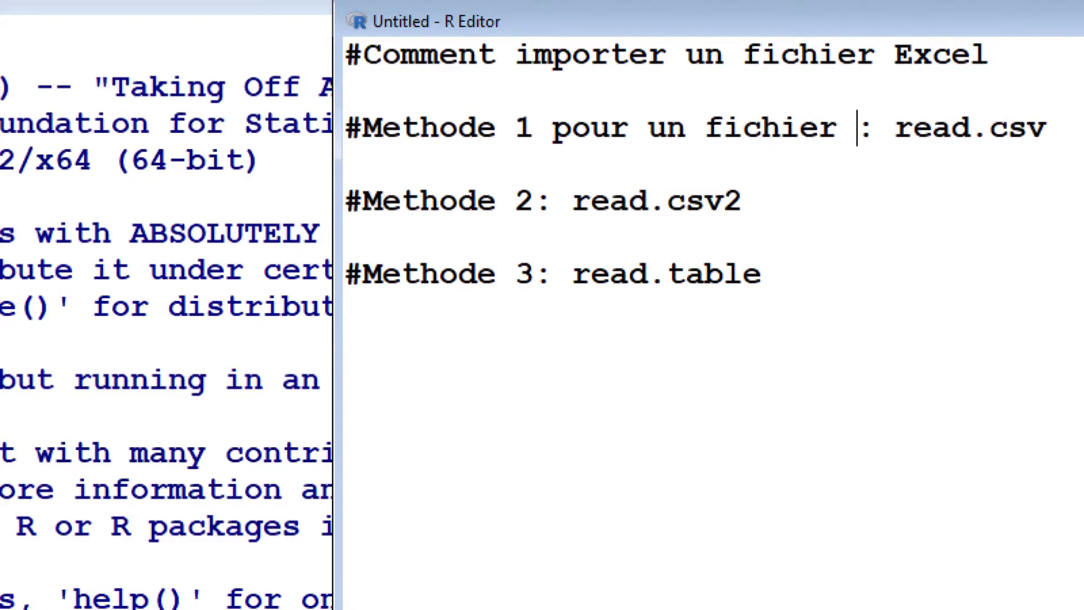
{"action": "type", "text": "CV"}
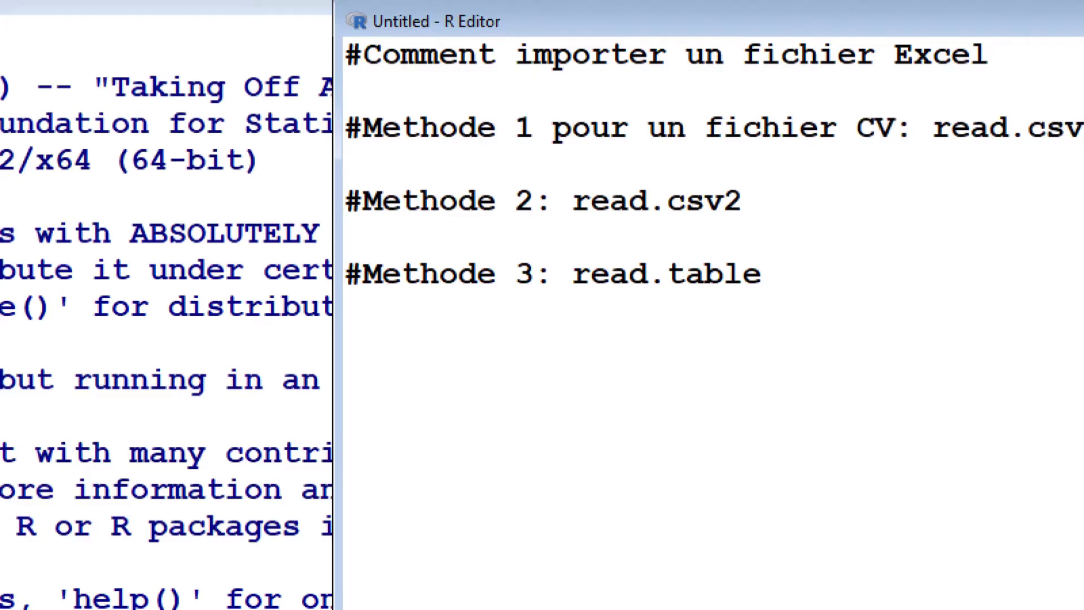
{"action": "key", "text": "BackSpace"}
{"action": "type", "text": "SV"}
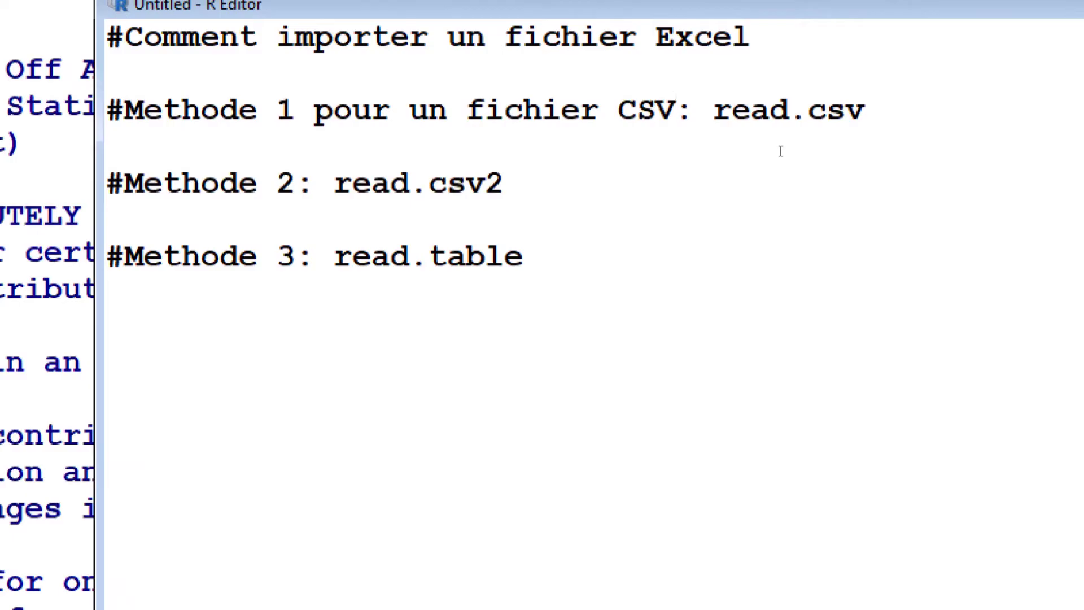
{"action": "type", "text": " DE"}
{"action": "key", "text": "BackSpace"}
{"action": "key", "text": "BackSpace"}
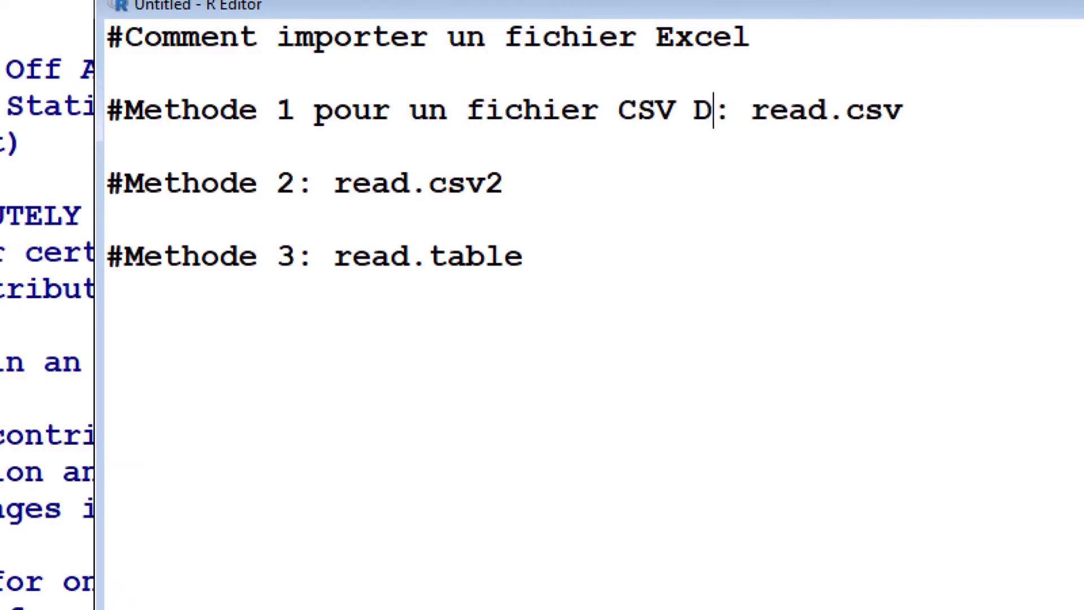
{"action": "type", "text": "de "}
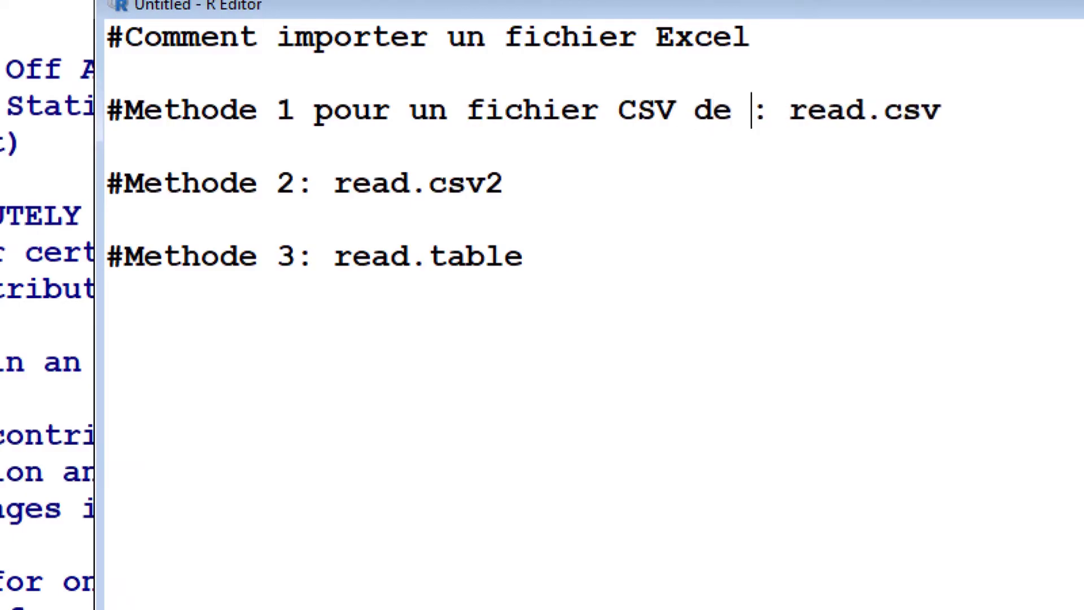
{"action": "type", "text": "type"}
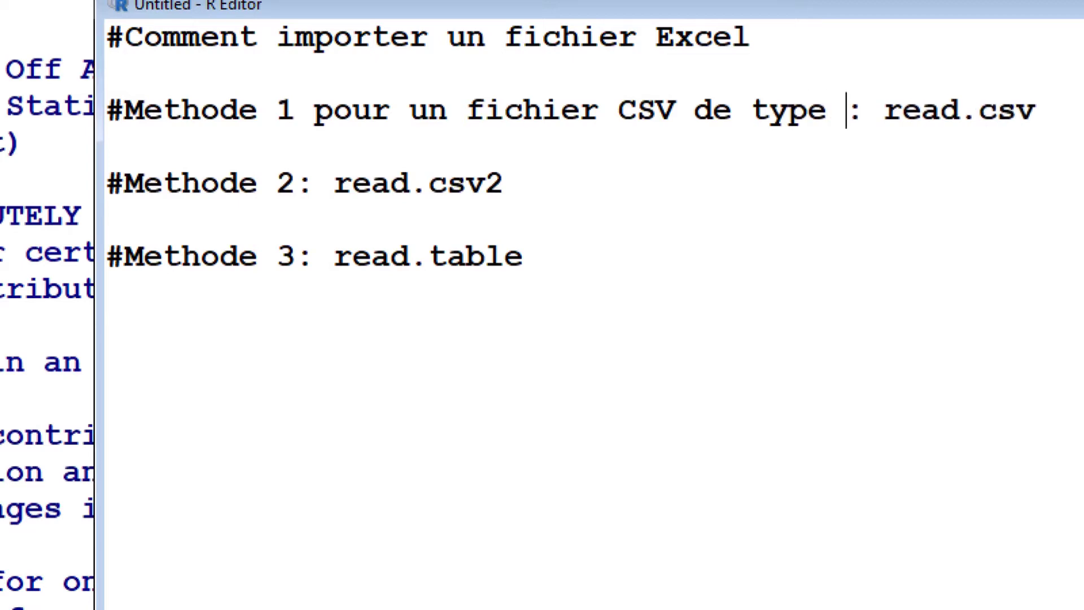
{"action": "type", "text": " ,"}
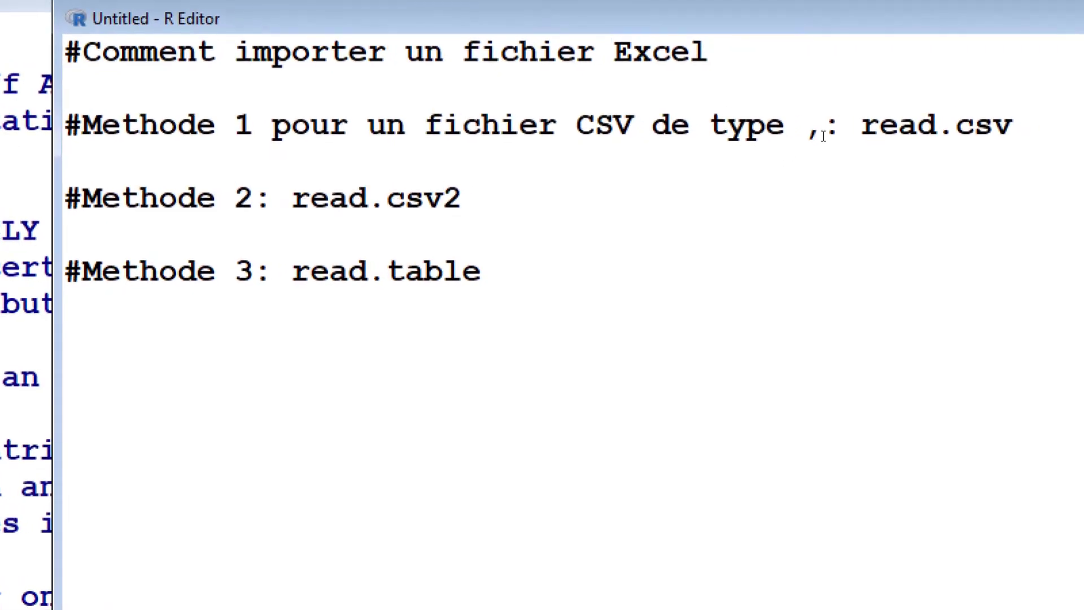
- Copy "CSV de type ," from the Methode 1 comment to before the Methode 2 colon, replacing the copied comma with a semicolon
{"action": "left_click_drag", "start_coordinate": [850, 113], "coordinate": [587, 129]}
{"action": "key", "text": "ctrl+c"}
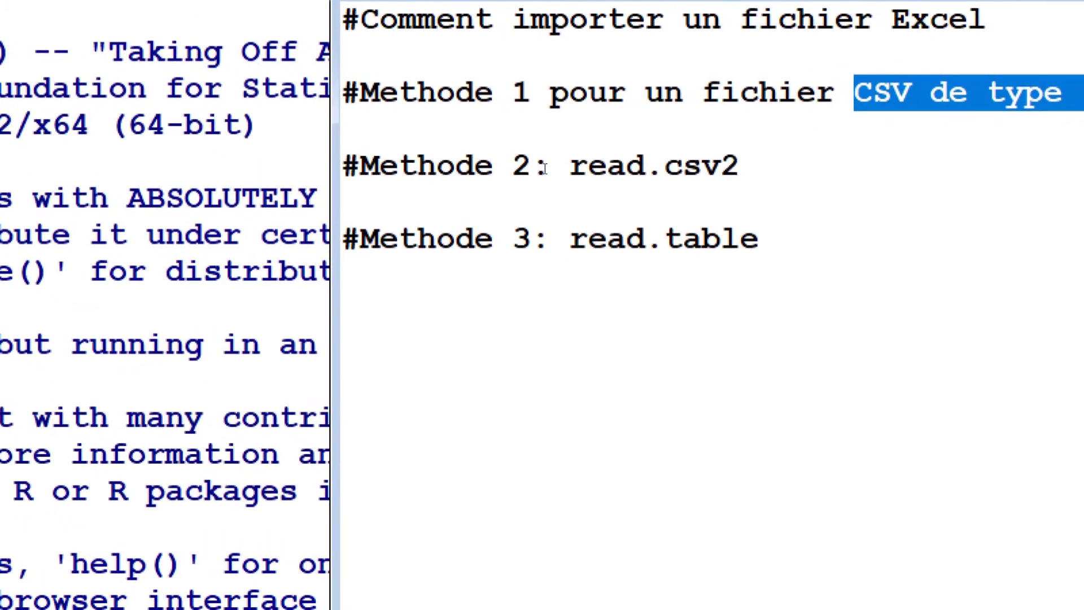
{"action": "left_click", "coordinate": [543, 168]}
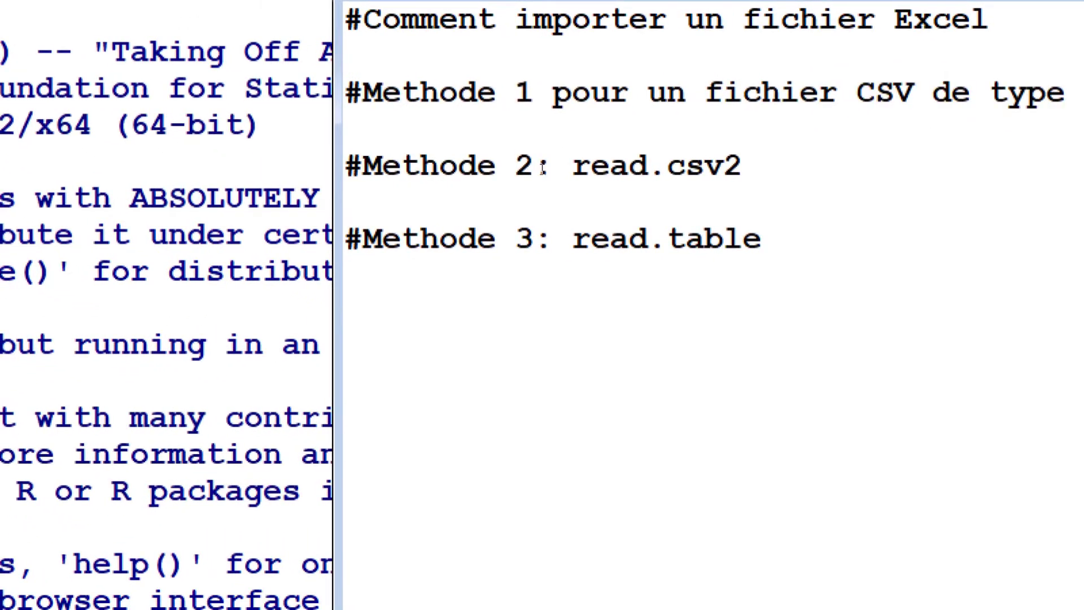
{"action": "key", "text": "ctrl+v"}
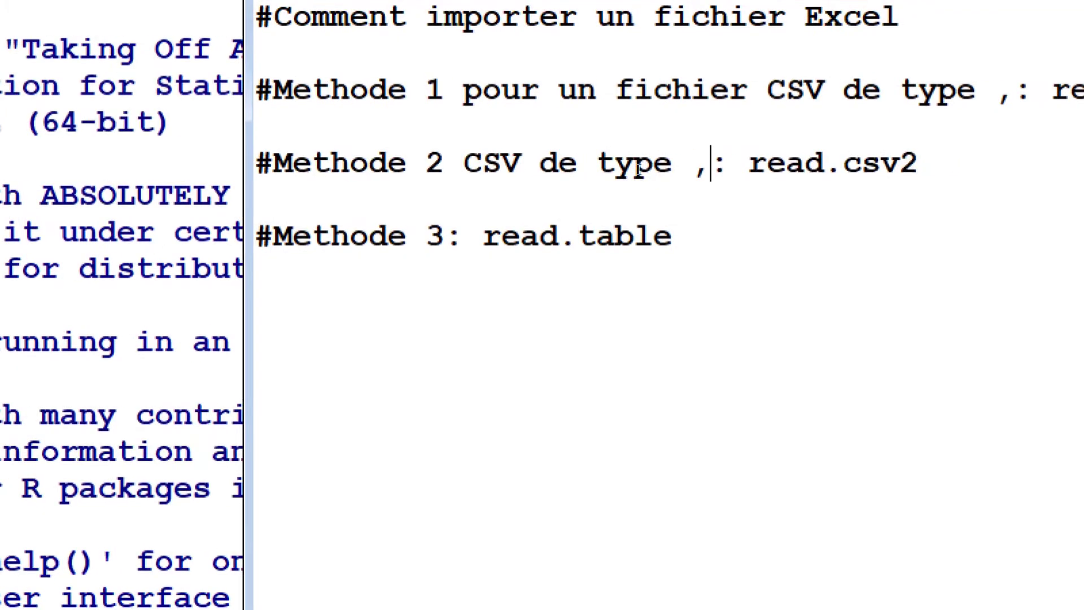
{"action": "key", "text": "BackSpace"}
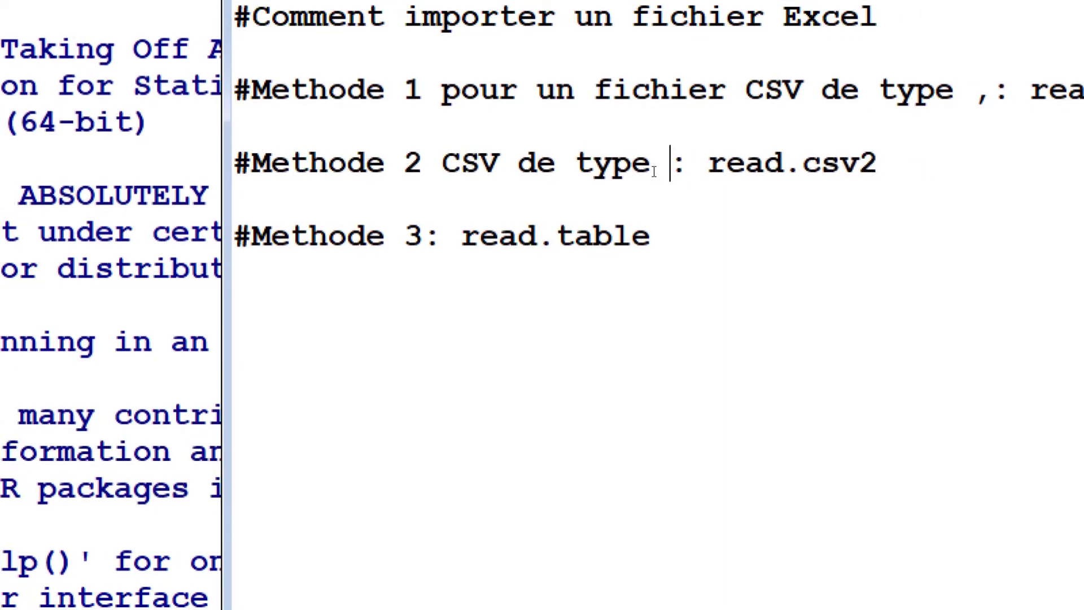
{"action": "type", "text": ";"}
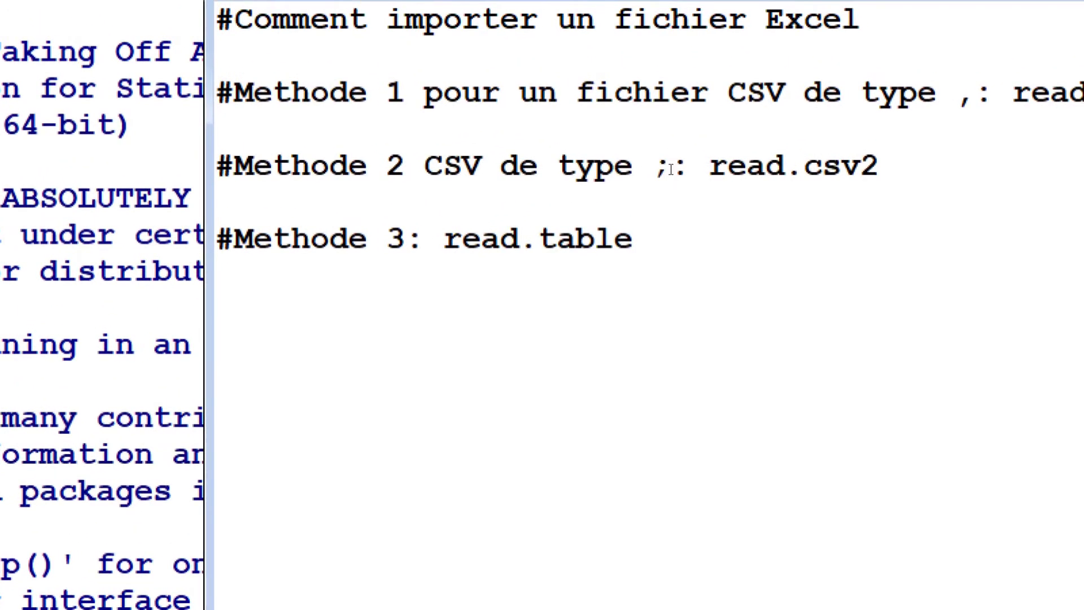
- Insert "text de type tab" before the colon in the Methode 3 comment
{"action": "left_click_drag", "start_coordinate": [670, 169], "coordinate": [444, 169]}
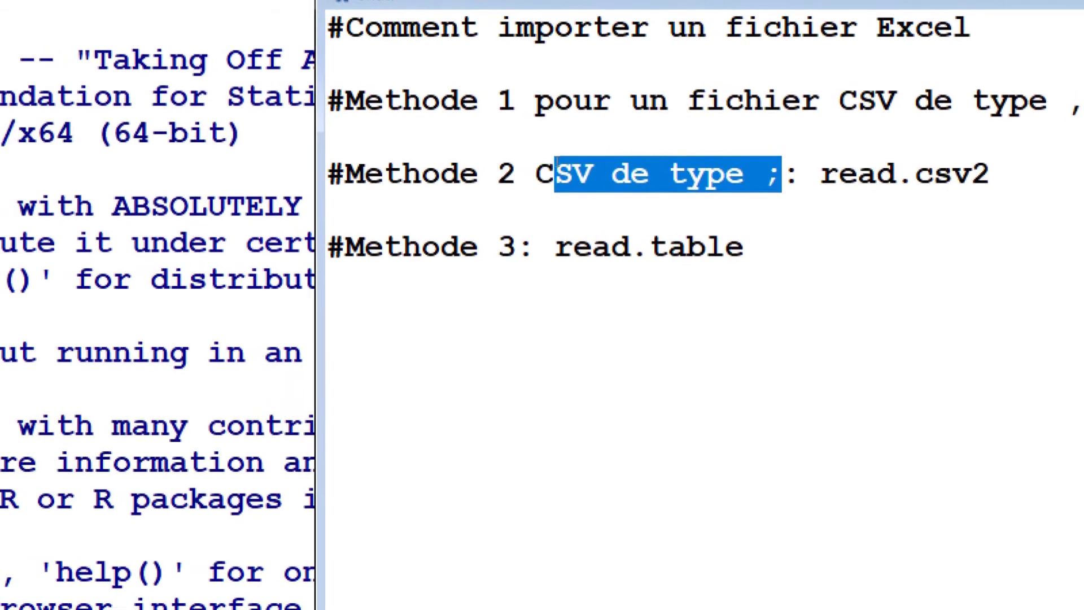
{"action": "left_click_drag", "start_coordinate": [554, 174], "coordinate": [525, 170]}
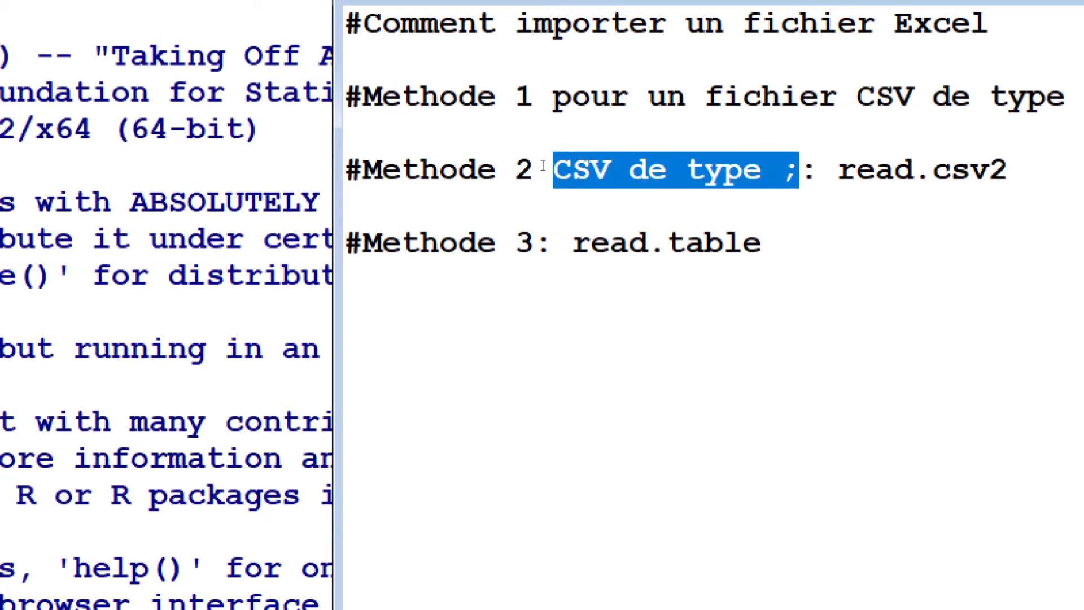
{"action": "left_click", "coordinate": [534, 243]}
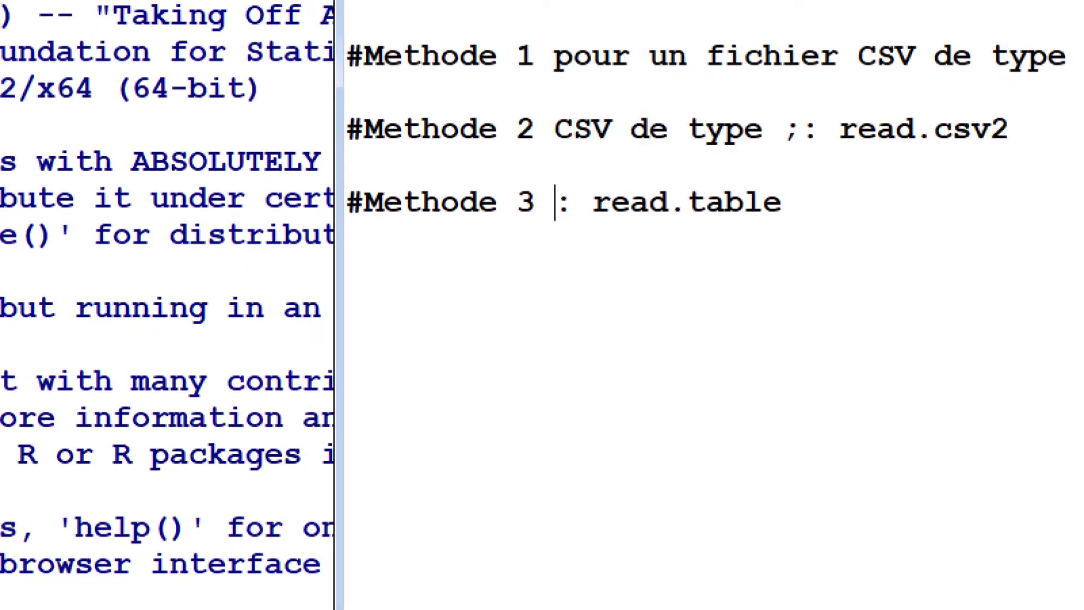
{"action": "type", "text": "text"}
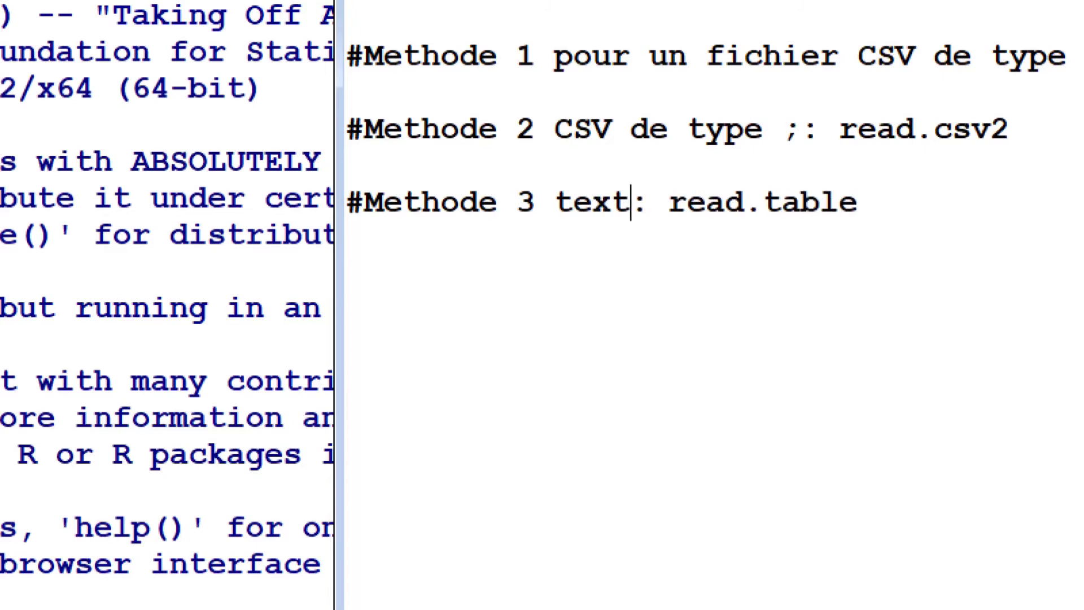
{"action": "type", "text": " de "}
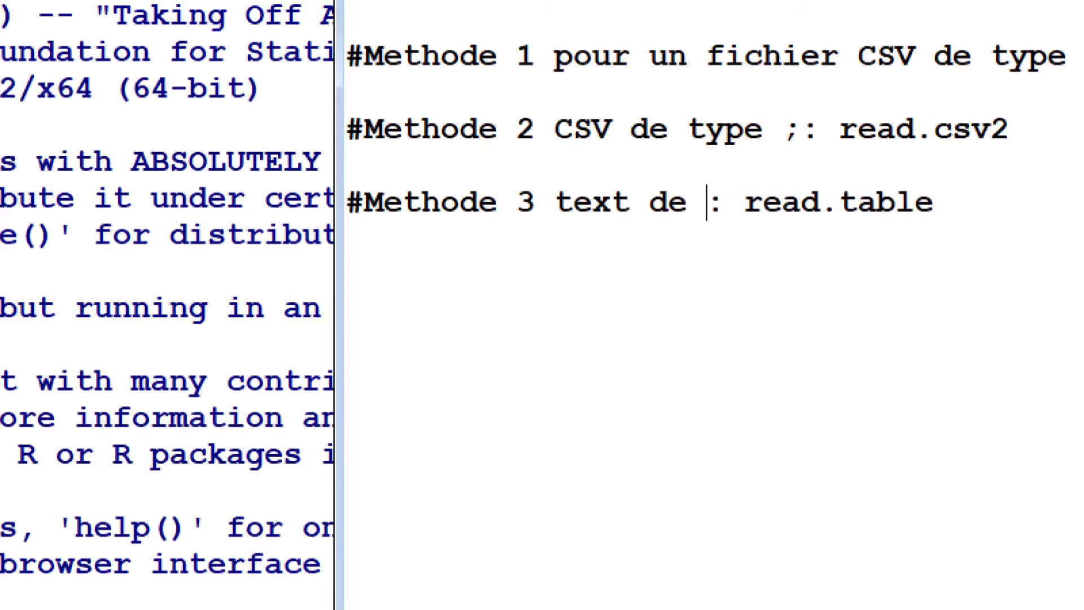
{"action": "type", "text": "type"}
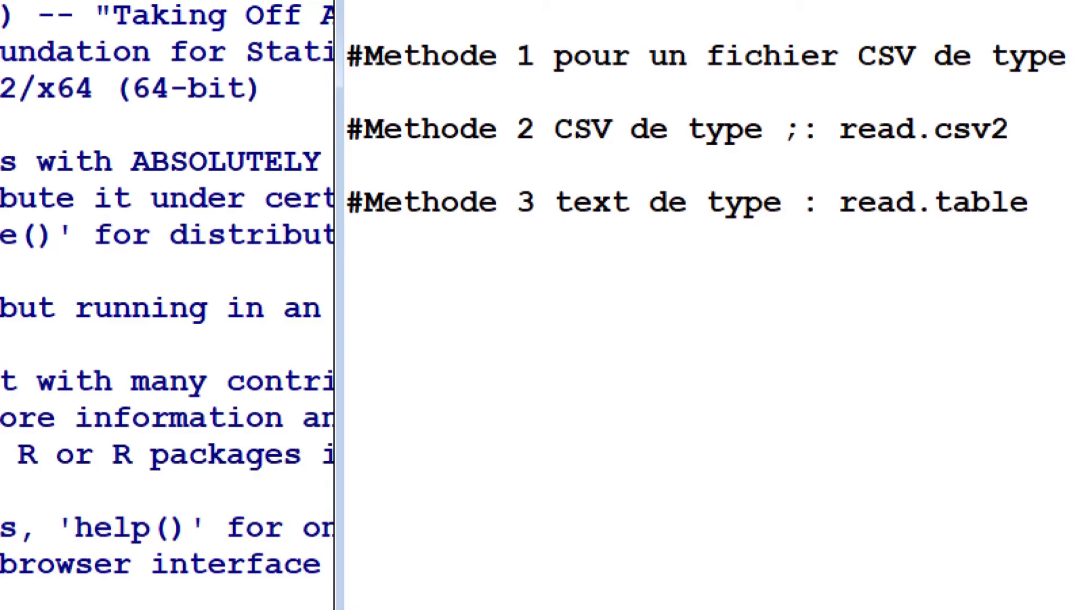
{"action": "type", "text": " tab"}
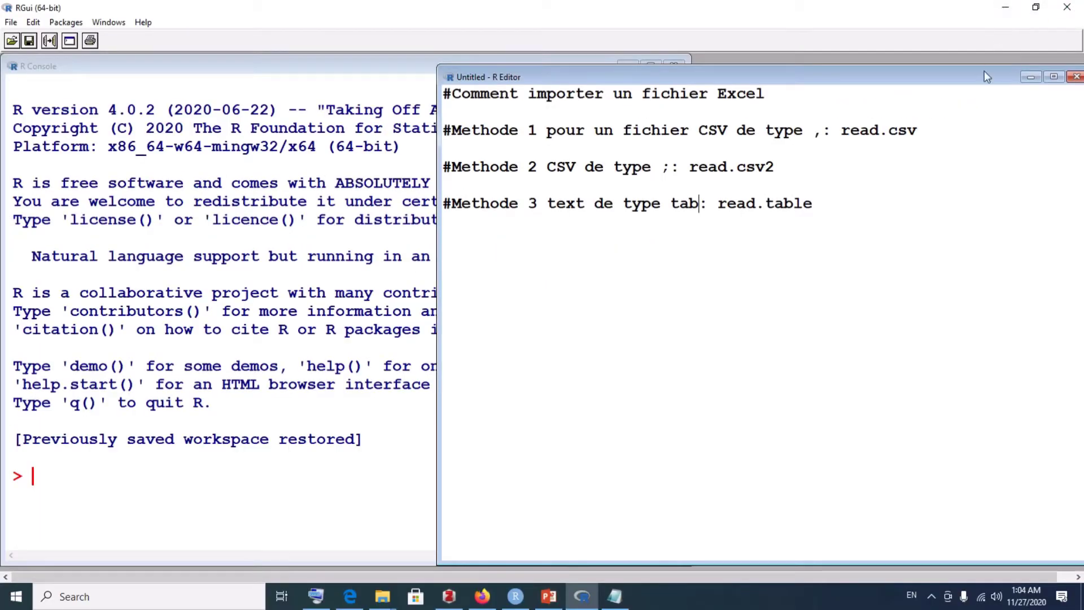
- Move the script window fully into view within RGui and open the Book2 workbook from the desktop in Excel
{"action": "left_click_drag", "start_coordinate": [983, 73], "coordinate": [954, 66]}
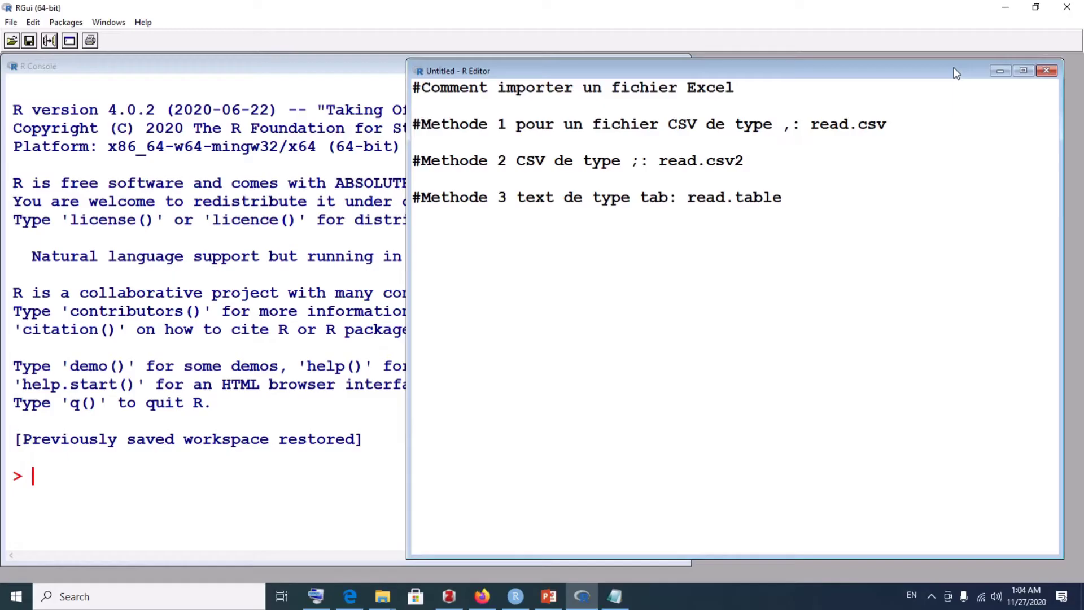
{"action": "left_click", "coordinate": [1011, 9]}
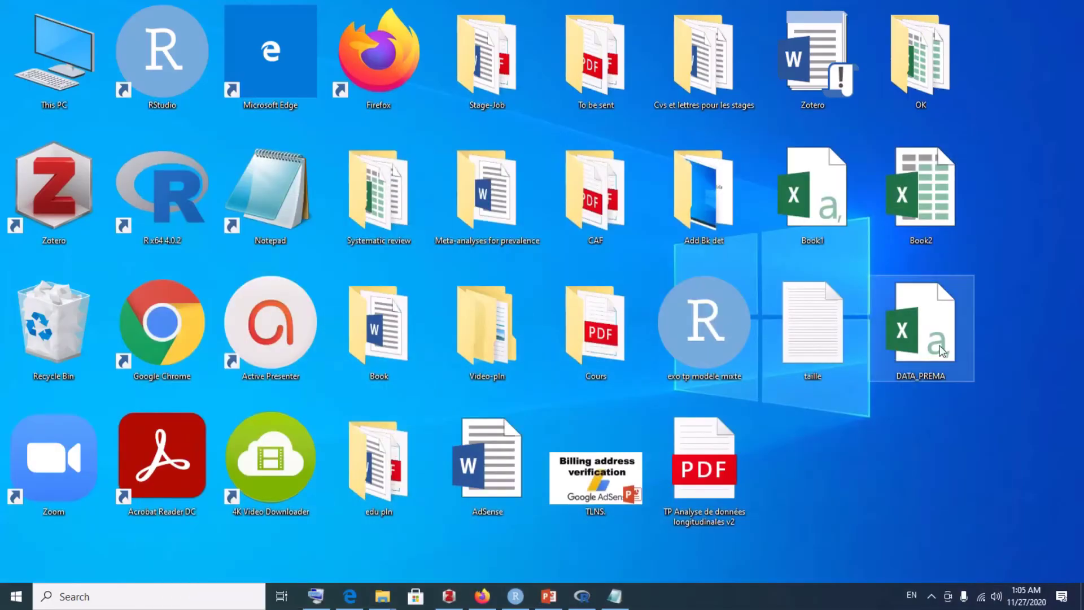
{"action": "double_click", "coordinate": [935, 198]}
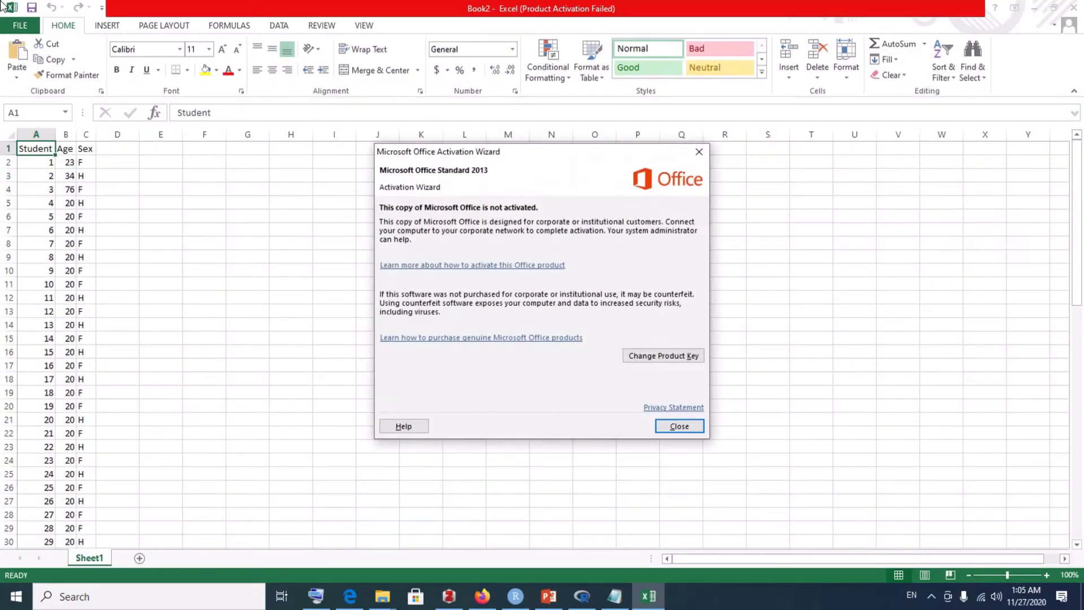
- Dismiss the Office activation notice and widen the Student, Age and Sex columns of the Book2 sheet
{"action": "left_click", "coordinate": [679, 426]}
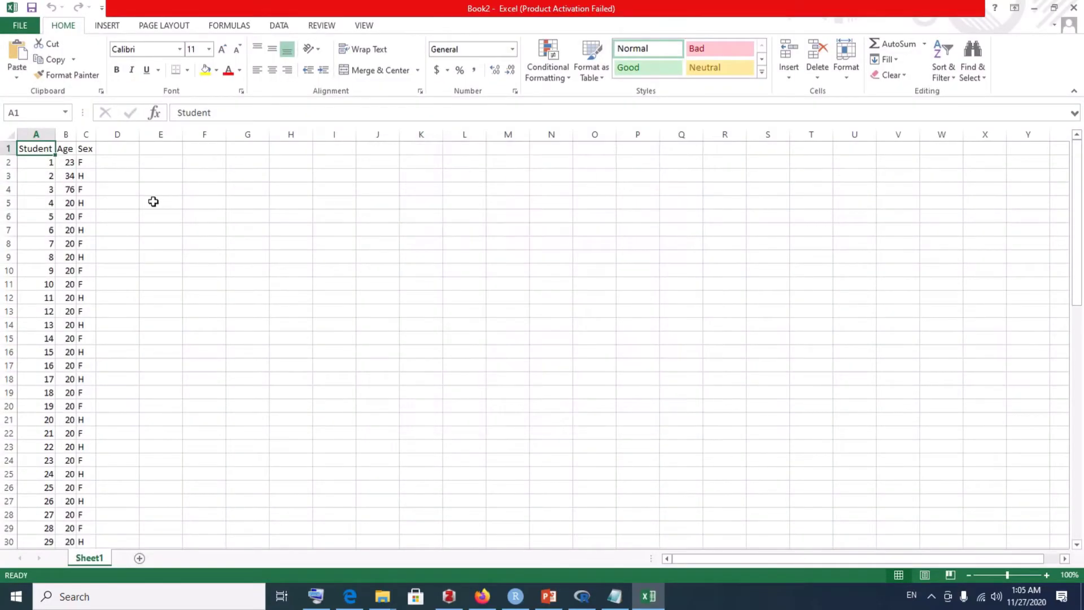
{"action": "left_click_drag", "start_coordinate": [77, 134], "coordinate": [165, 134]}
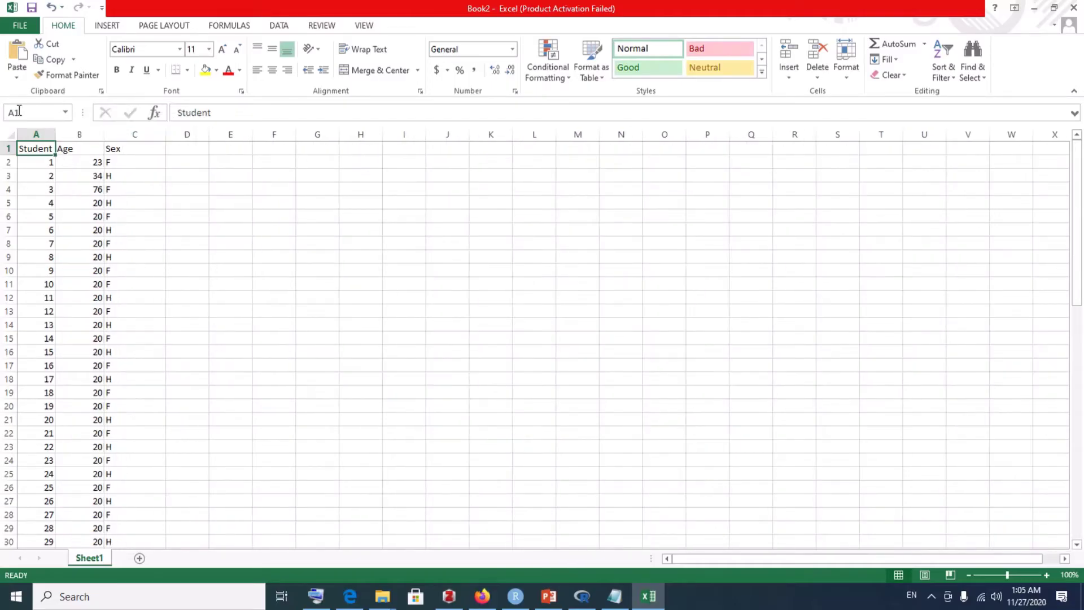
{"action": "left_click_drag", "start_coordinate": [55, 134], "coordinate": [68, 134]}
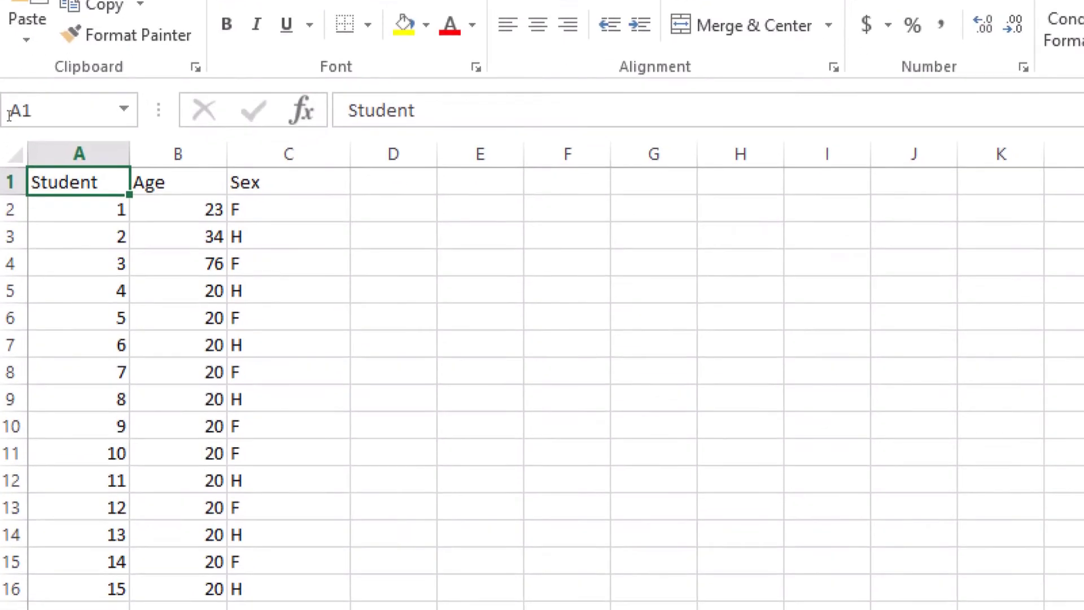
{"action": "left_click_drag", "start_coordinate": [17, 367], "coordinate": [16, 366]}
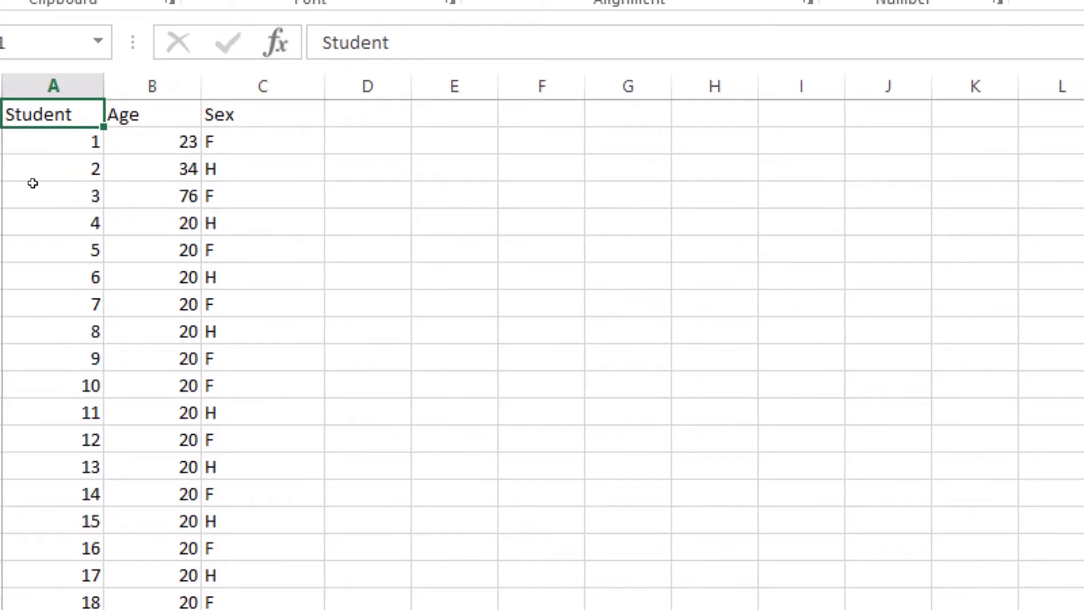
{"action": "left_click", "coordinate": [58, 187]}
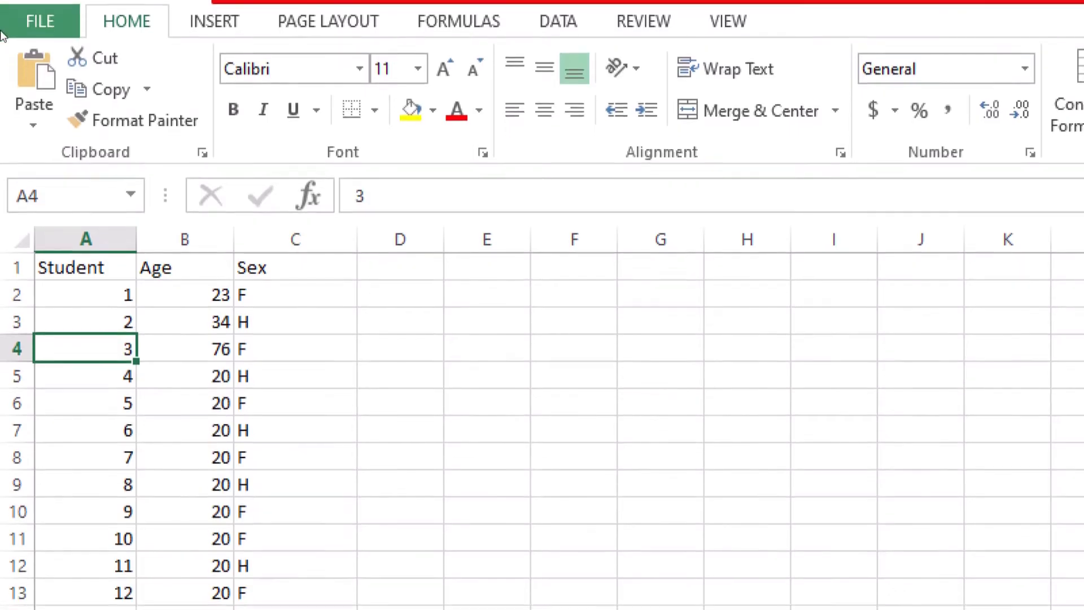
- Start saving a copy of the Book2 workbook on the Desktop under the file name tutocsv1
{"action": "left_click", "coordinate": [4, 29]}
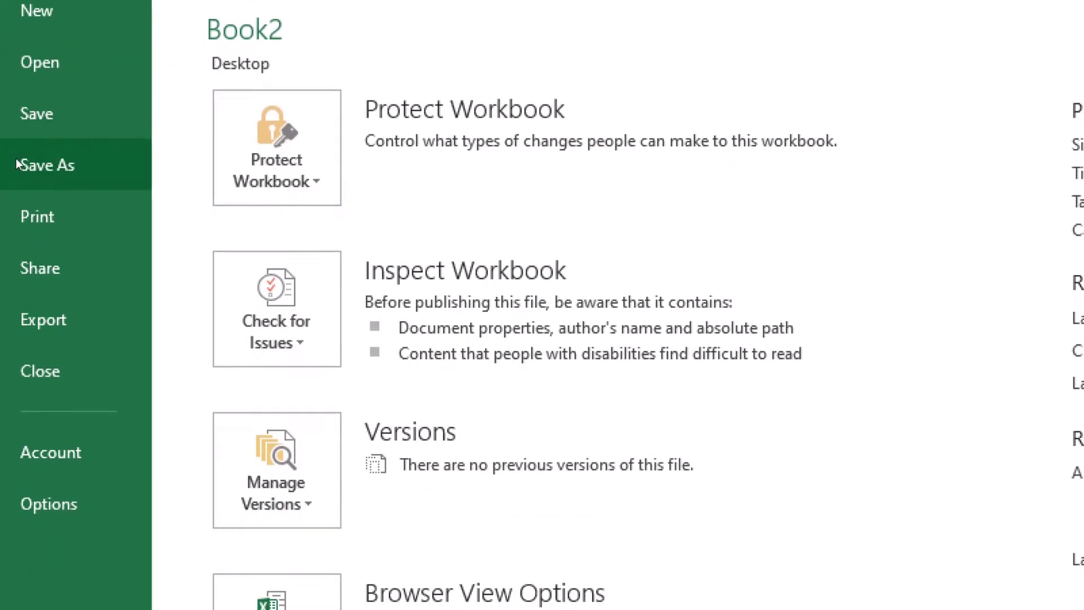
{"action": "left_click", "coordinate": [17, 162]}
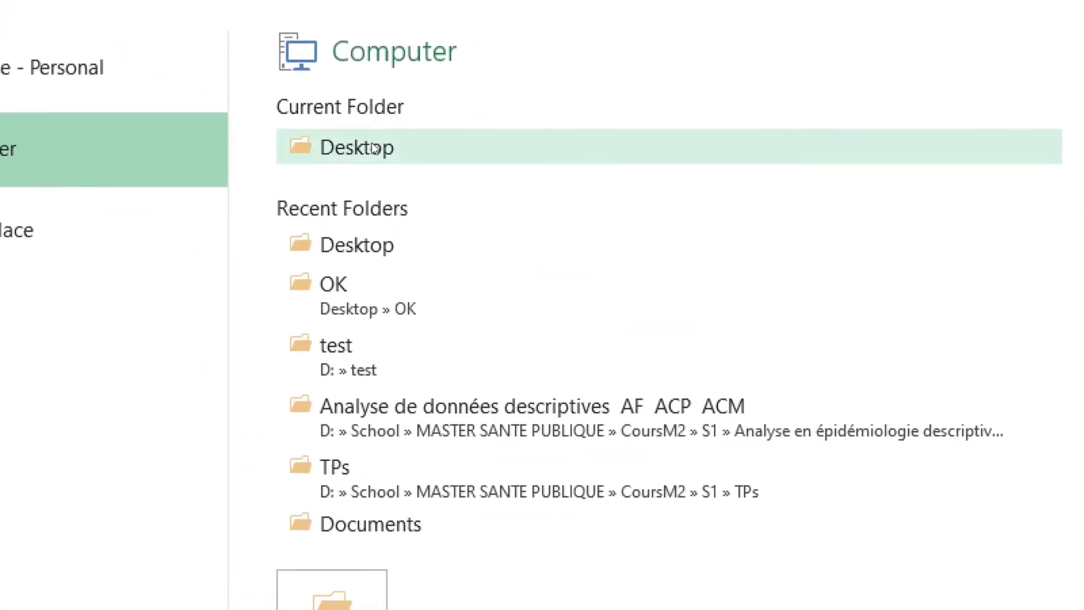
{"action": "left_click", "coordinate": [371, 144]}
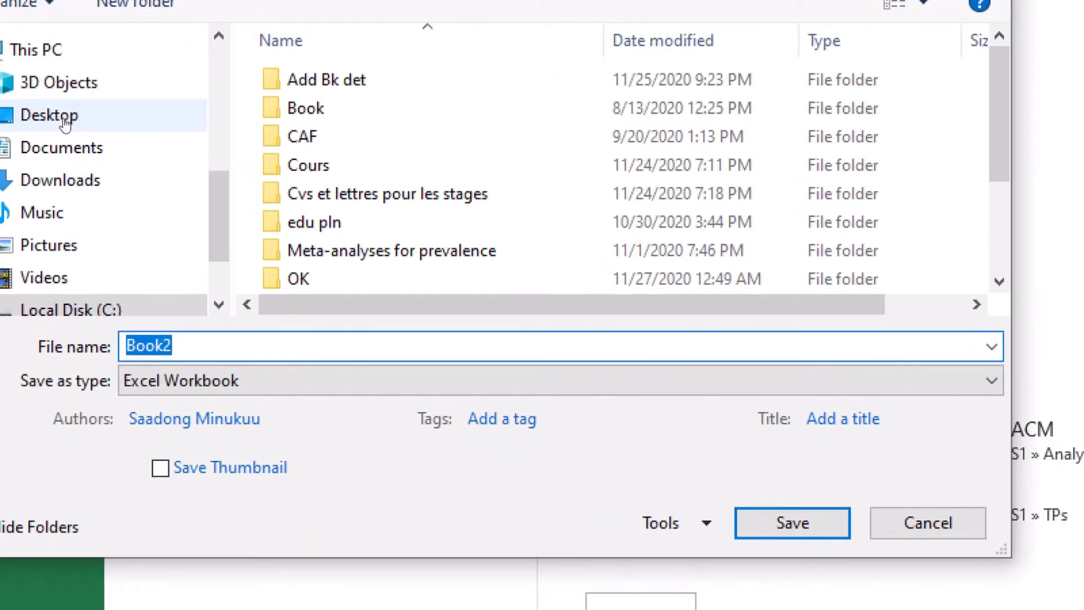
{"action": "left_click", "coordinate": [67, 121]}
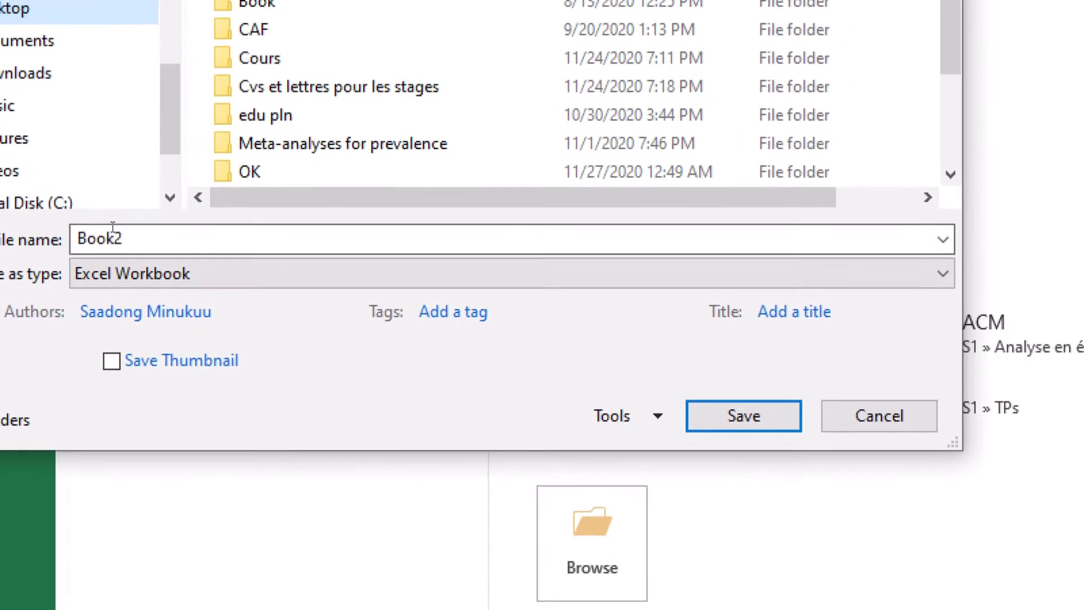
{"action": "double_click", "coordinate": [145, 264]}
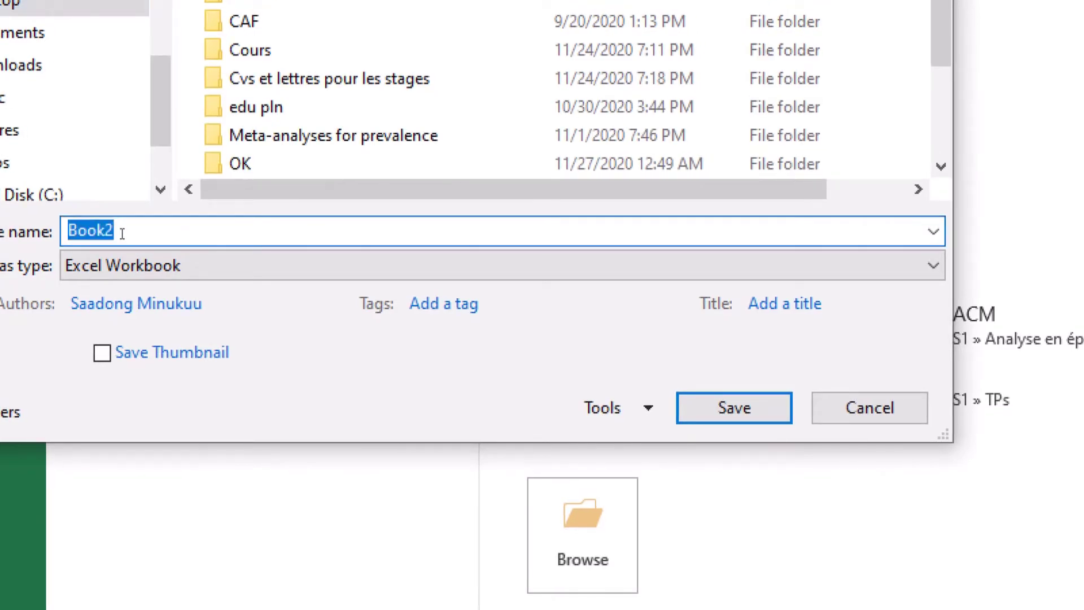
{"action": "type", "text": "tu"}
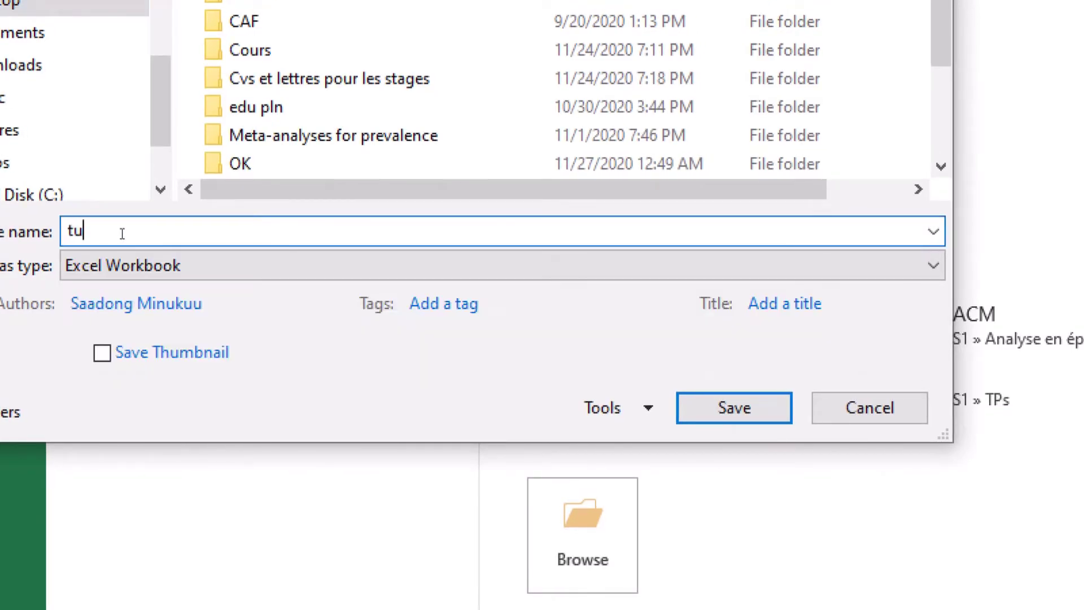
{"action": "type", "text": "tocsv1"}
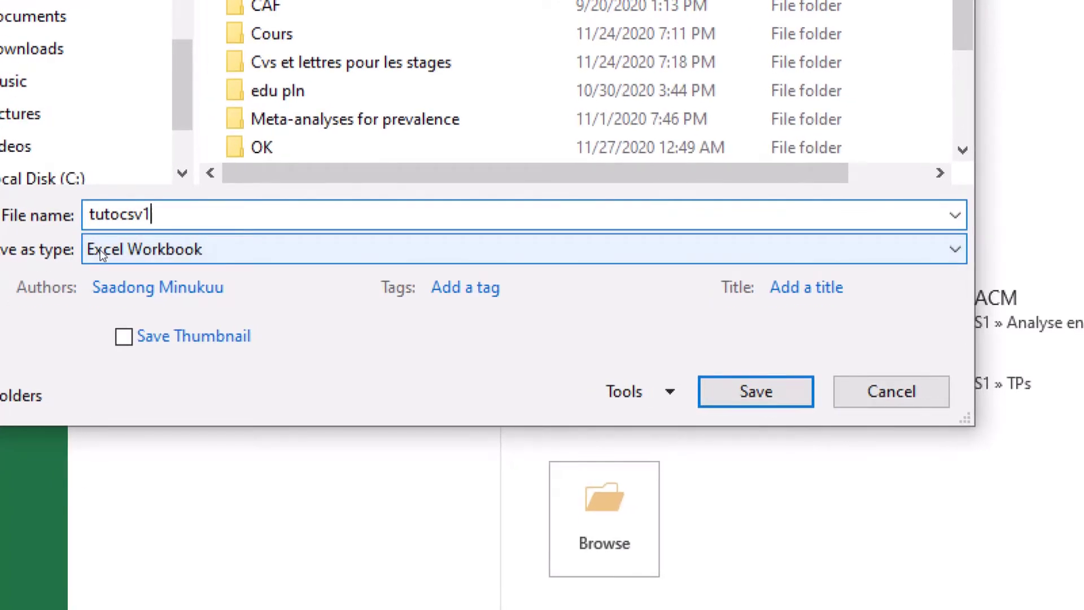
- Set the tutocsv1 copy's file type to CSV (Comma delimited) and save it, keeping that format
{"action": "left_click", "coordinate": [100, 250]}
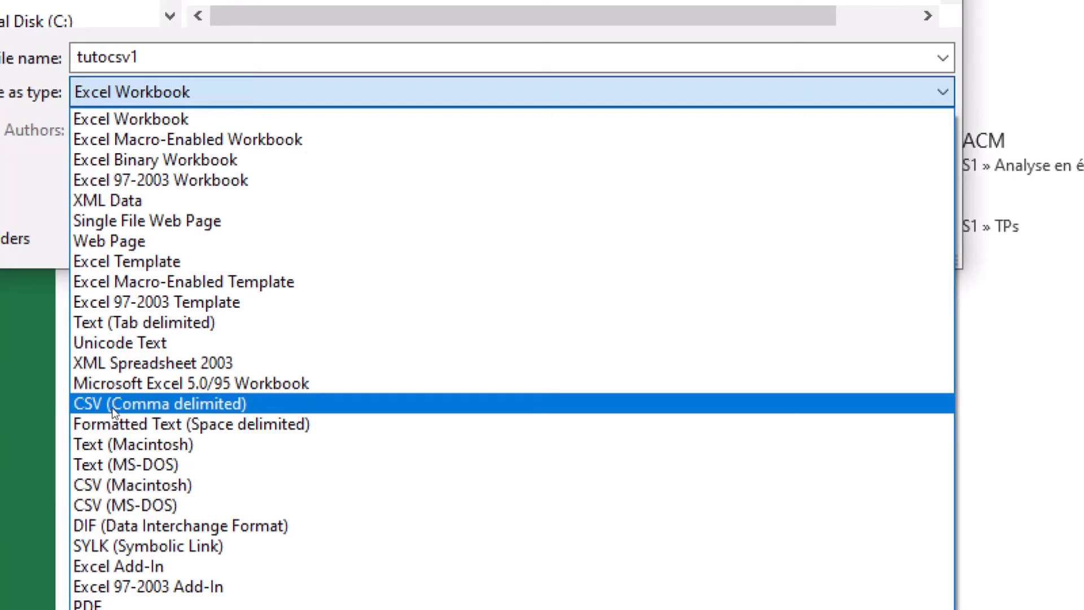
{"action": "left_click", "coordinate": [104, 407]}
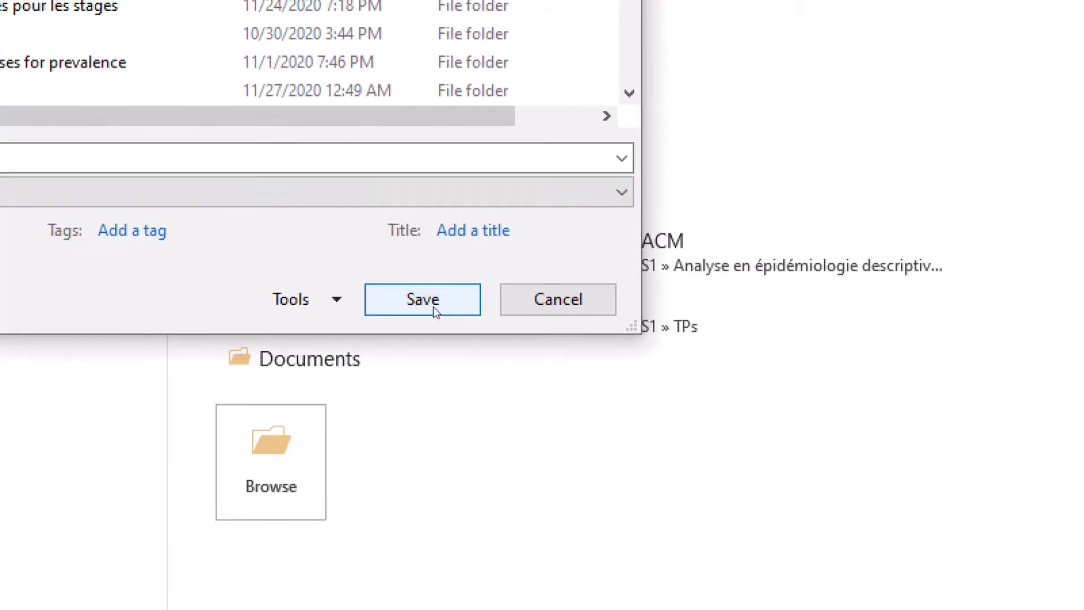
{"action": "left_click", "coordinate": [433, 306]}
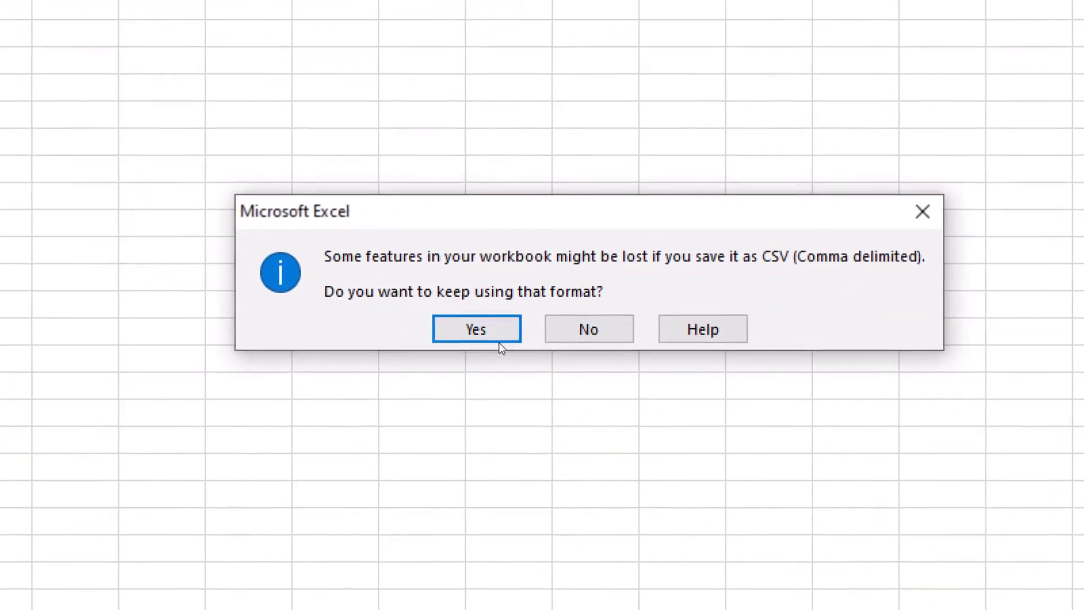
{"action": "left_click", "coordinate": [505, 363]}
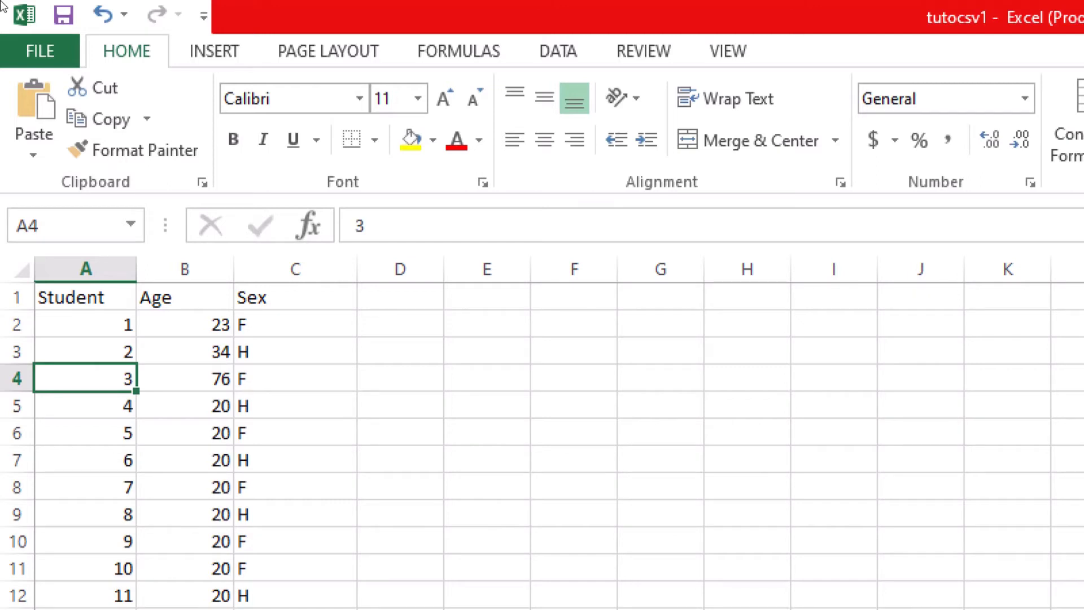
- Start saving another copy of the workbook on the Desktop under the file name tutotab
{"action": "left_click", "coordinate": [11, 50]}
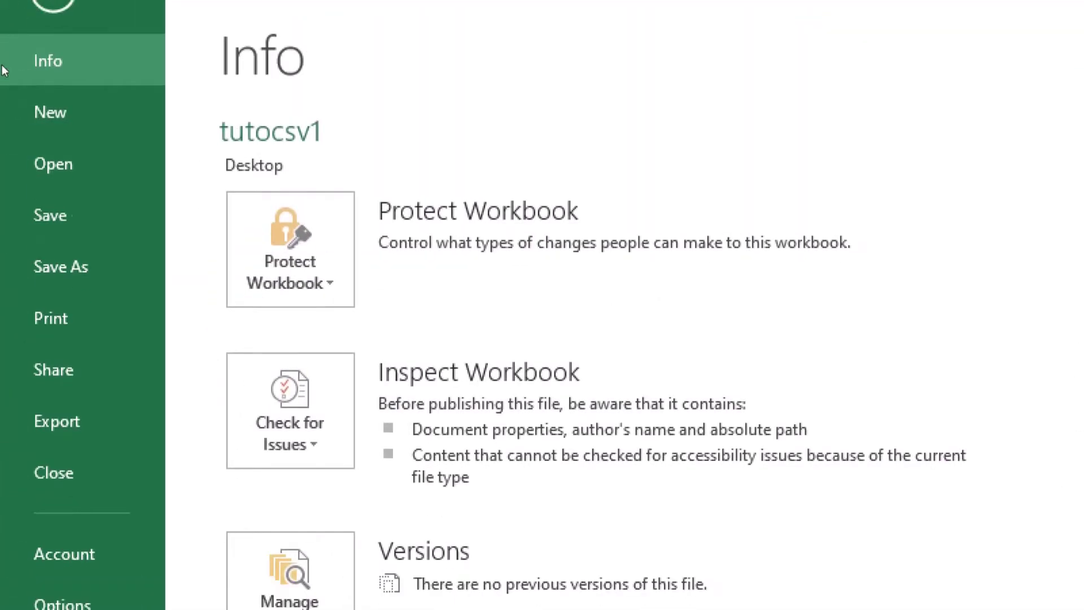
{"action": "left_click", "coordinate": [17, 266]}
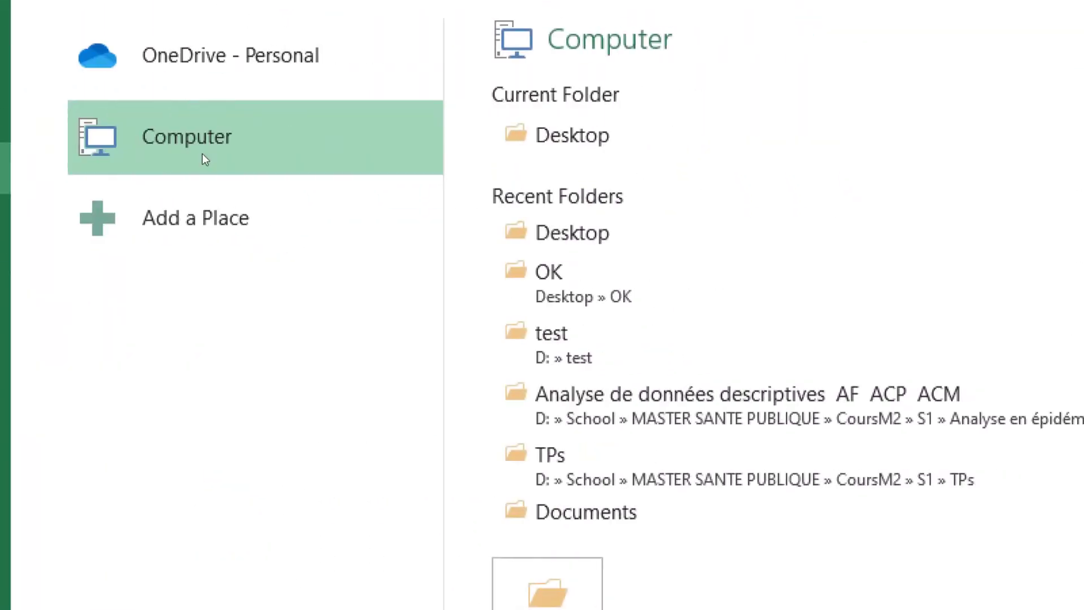
{"action": "left_click", "coordinate": [536, 135]}
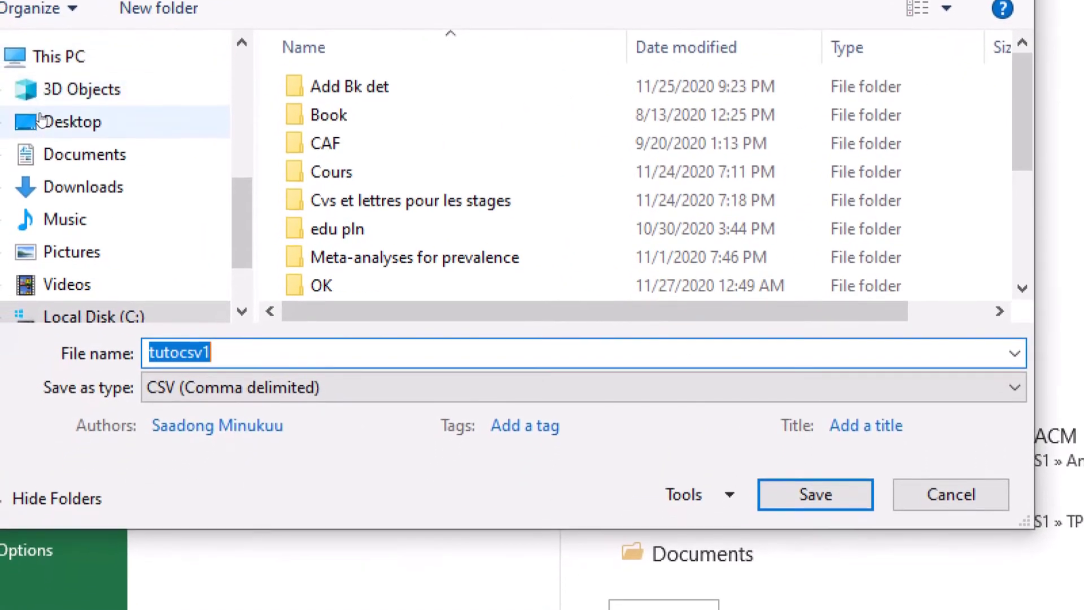
{"action": "left_click", "coordinate": [43, 121]}
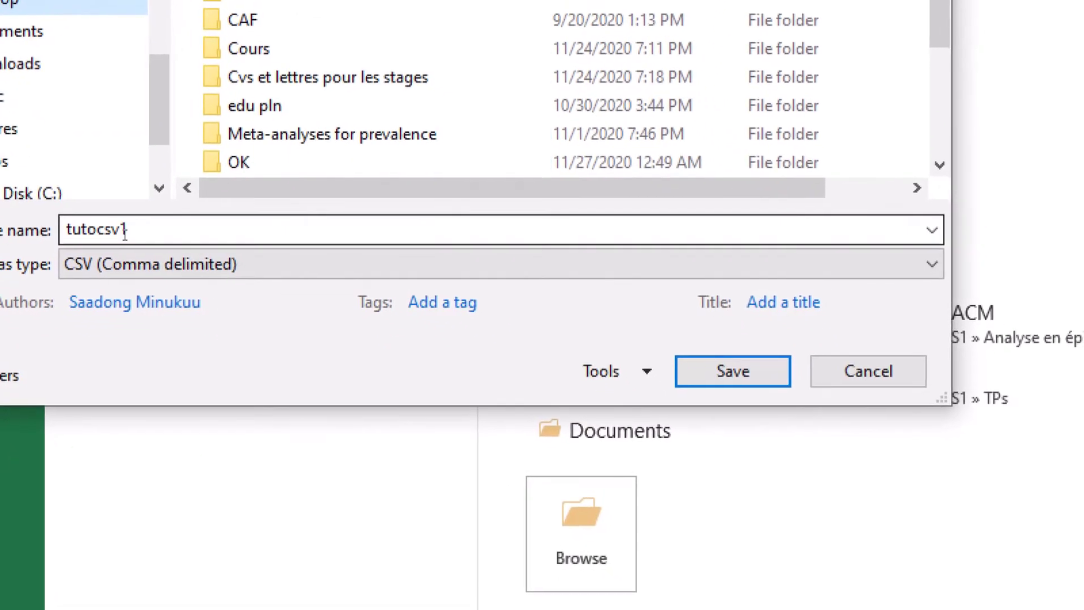
{"action": "double_click", "coordinate": [171, 269]}
{"action": "left_click", "coordinate": [129, 234]}
{"action": "key", "text": "BackSpace"}
{"action": "key", "text": "BackSpace"}
{"action": "key", "text": "BackSpace"}
{"action": "key", "text": "BackSpace"}
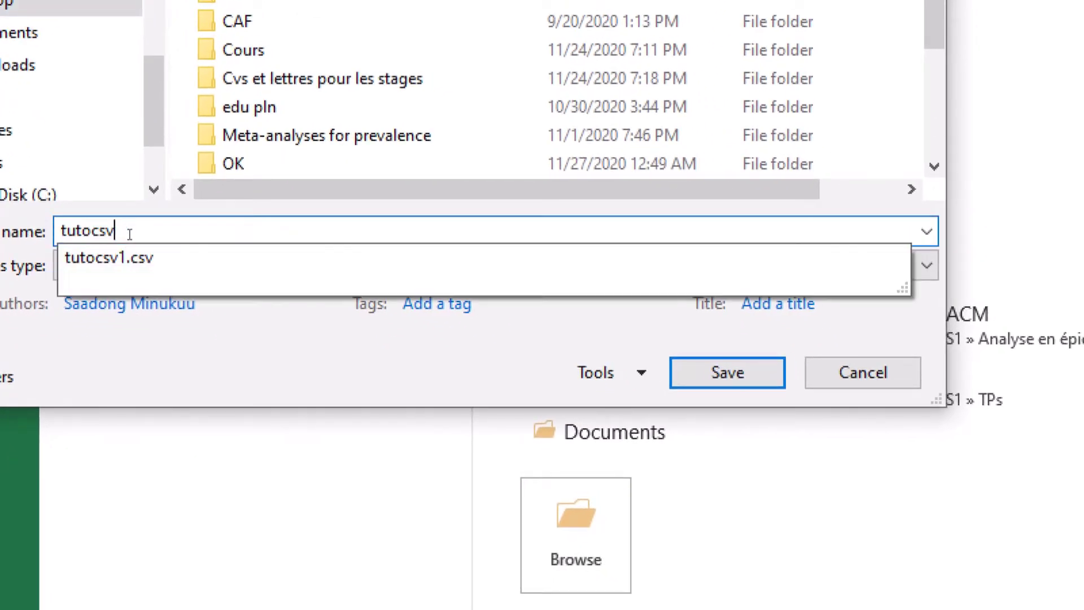
{"action": "type", "text": "ta"}
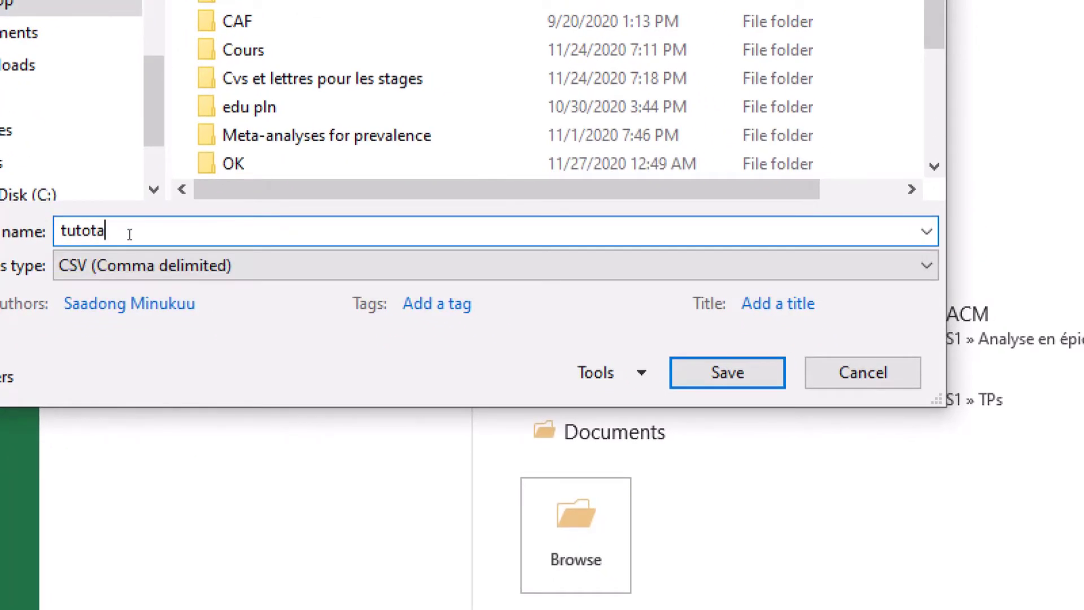
{"action": "type", "text": "b"}
- Set the tutotab copy's file type to Text (Tab delimited) and save it to the Desktop, keeping that format
{"action": "left_click", "coordinate": [128, 275]}
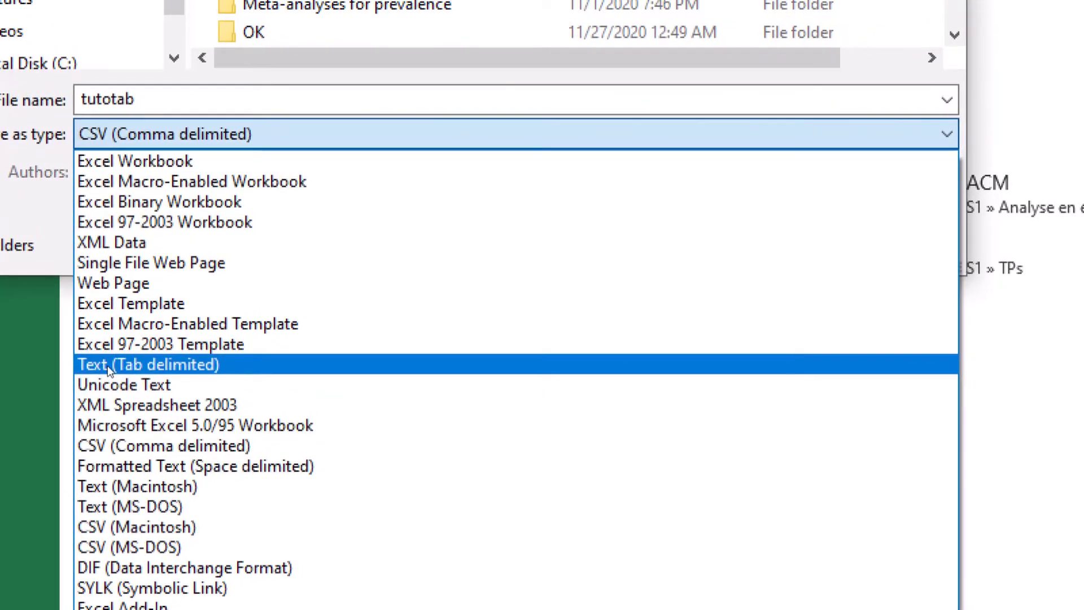
{"action": "left_click", "coordinate": [108, 365]}
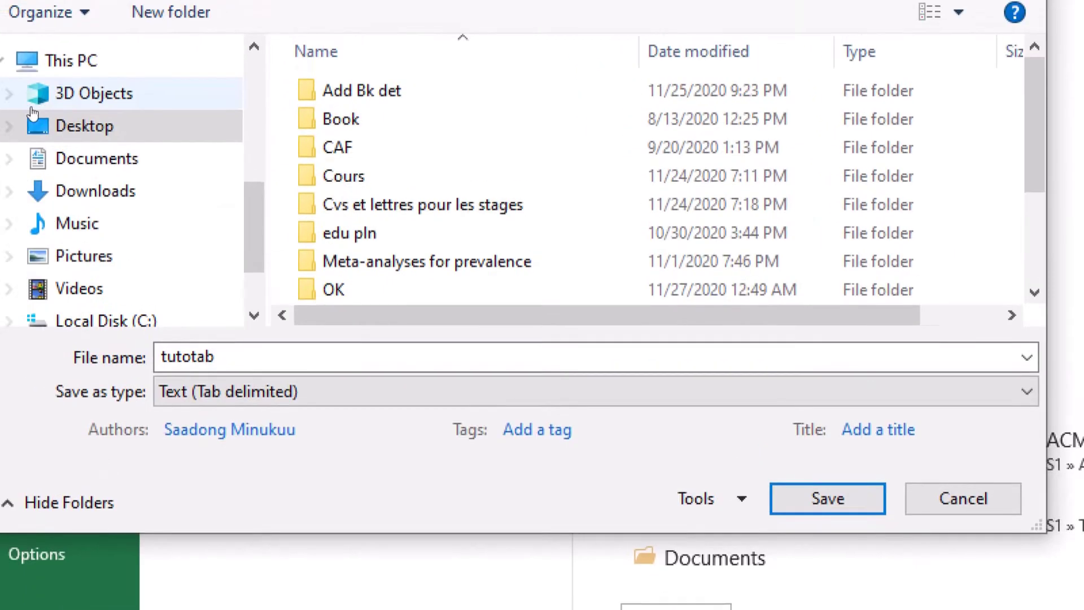
{"action": "left_click", "coordinate": [67, 131]}
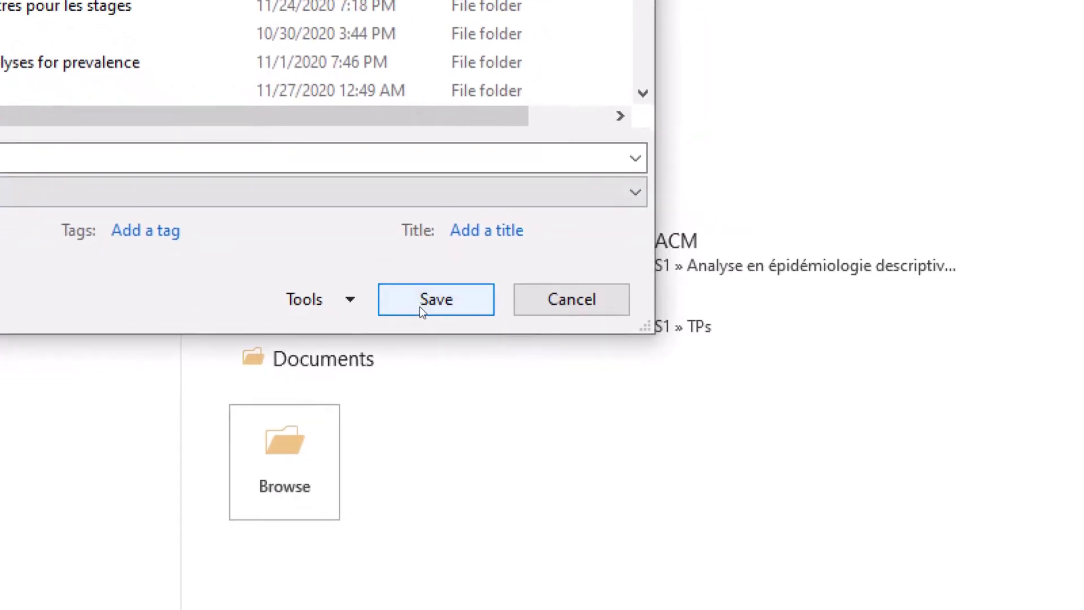
{"action": "left_click", "coordinate": [419, 307]}
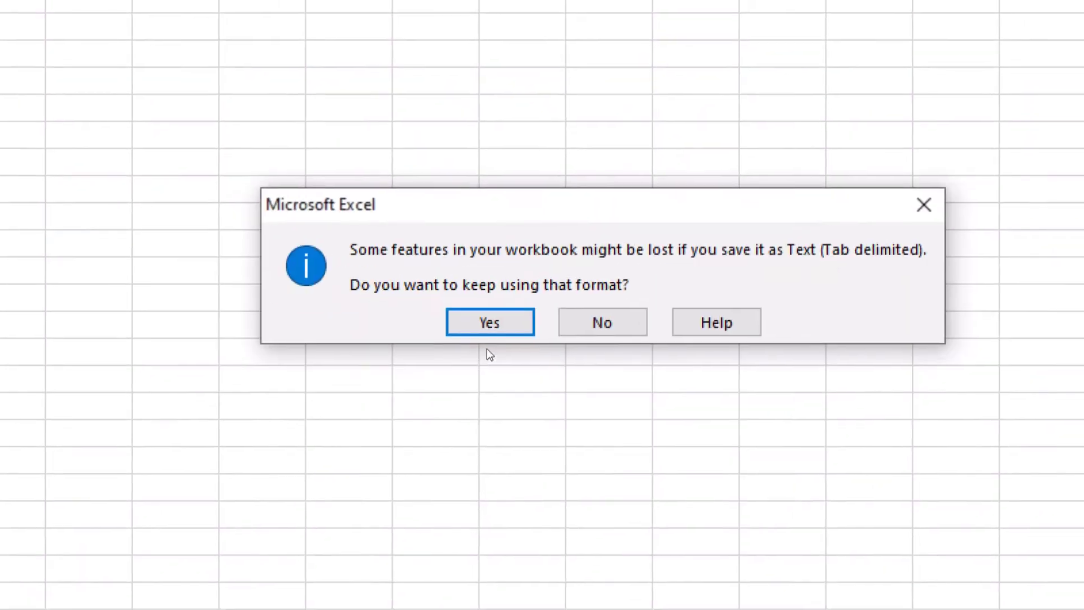
{"action": "left_click", "coordinate": [487, 335]}
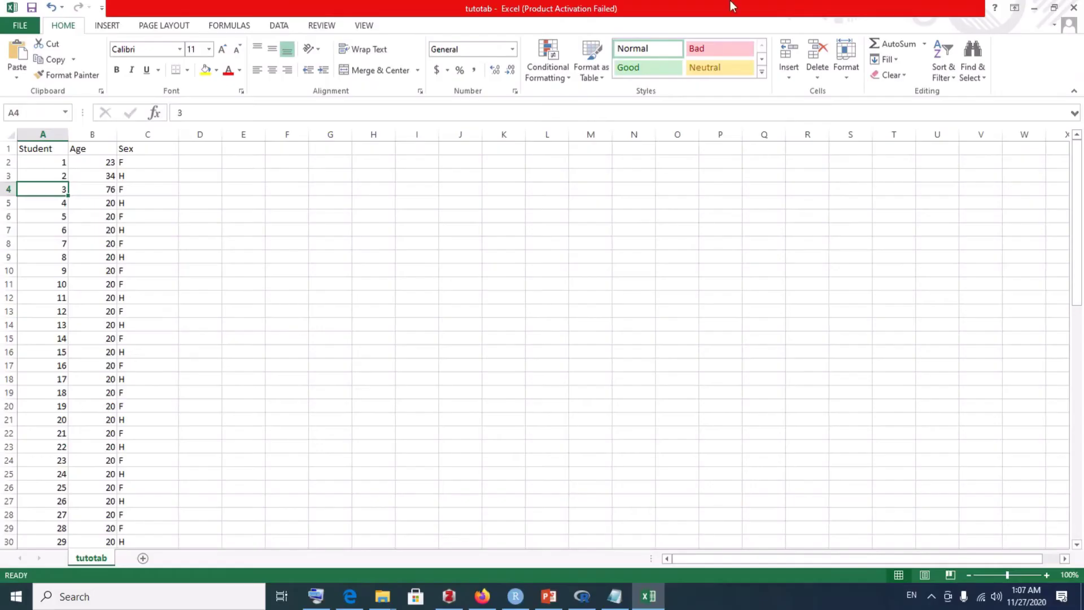
- Minimize the workbook, open the tutocsv1 file from the desktop in Notepad to examine its separators, and close it
{"action": "left_click", "coordinate": [1036, 9]}
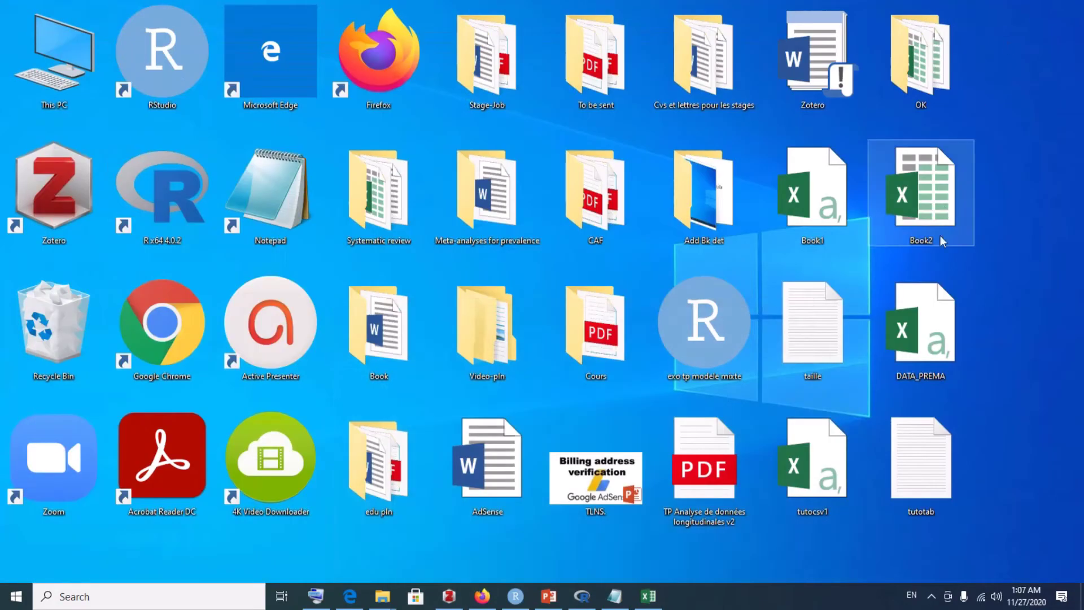
{"action": "right_click", "coordinate": [821, 470]}
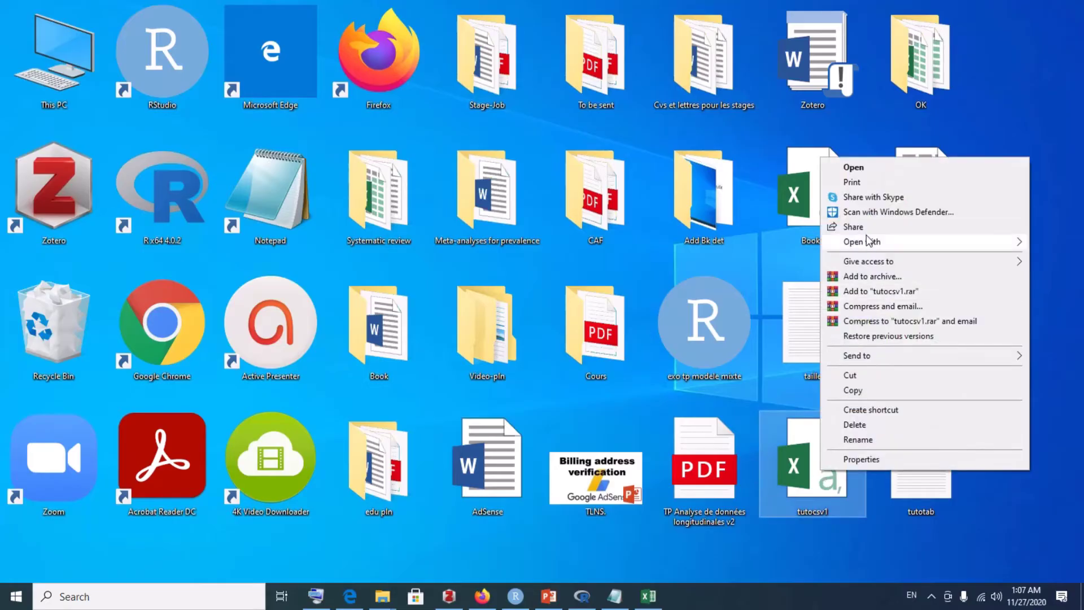
{"action": "mouse_move", "coordinate": [866, 239]}
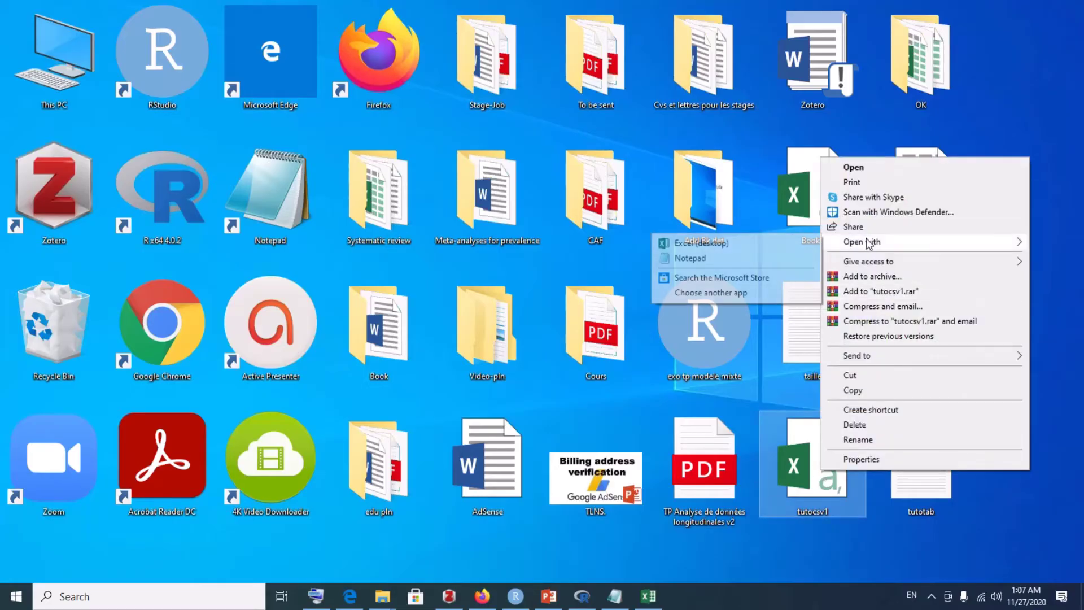
{"action": "left_click", "coordinate": [771, 257]}
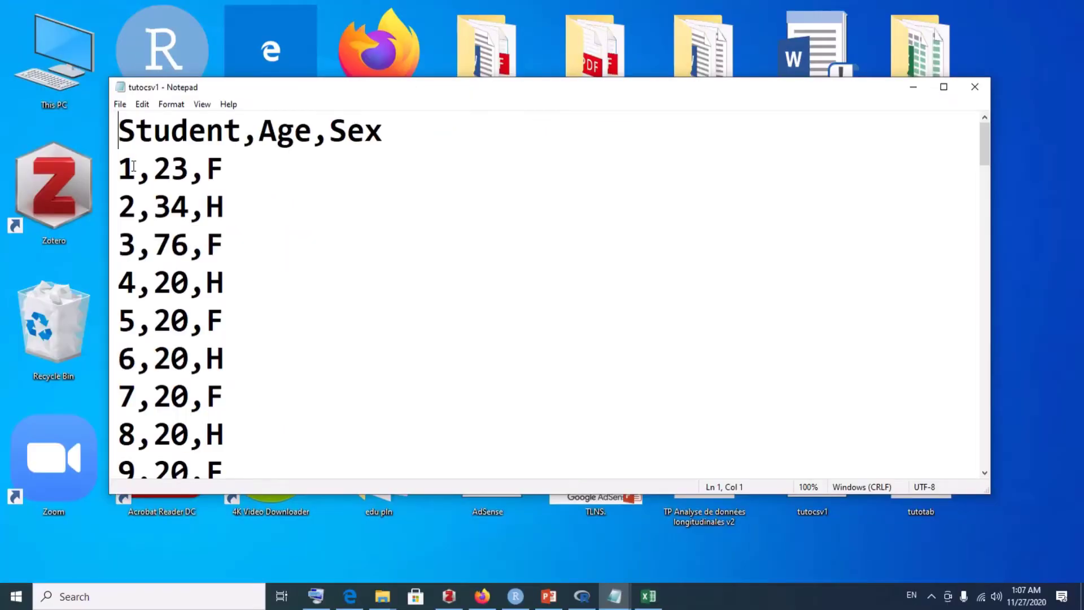
{"action": "left_click", "coordinate": [973, 88]}
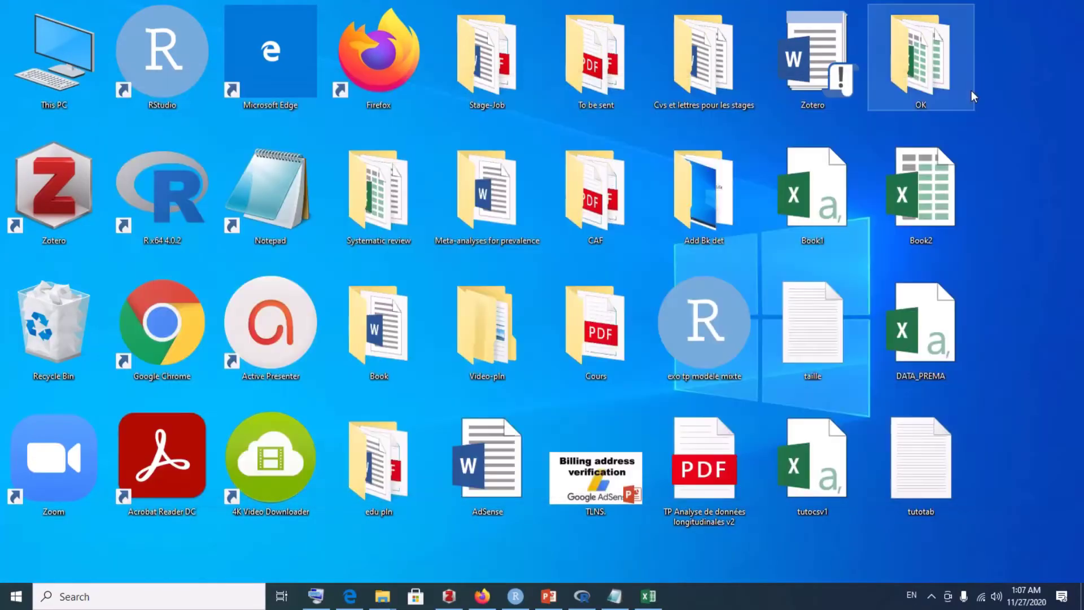
- Open the tutotab text file from the desktop in Notepad to examine how its columns are separated, and close it
{"action": "double_click", "coordinate": [930, 481]}
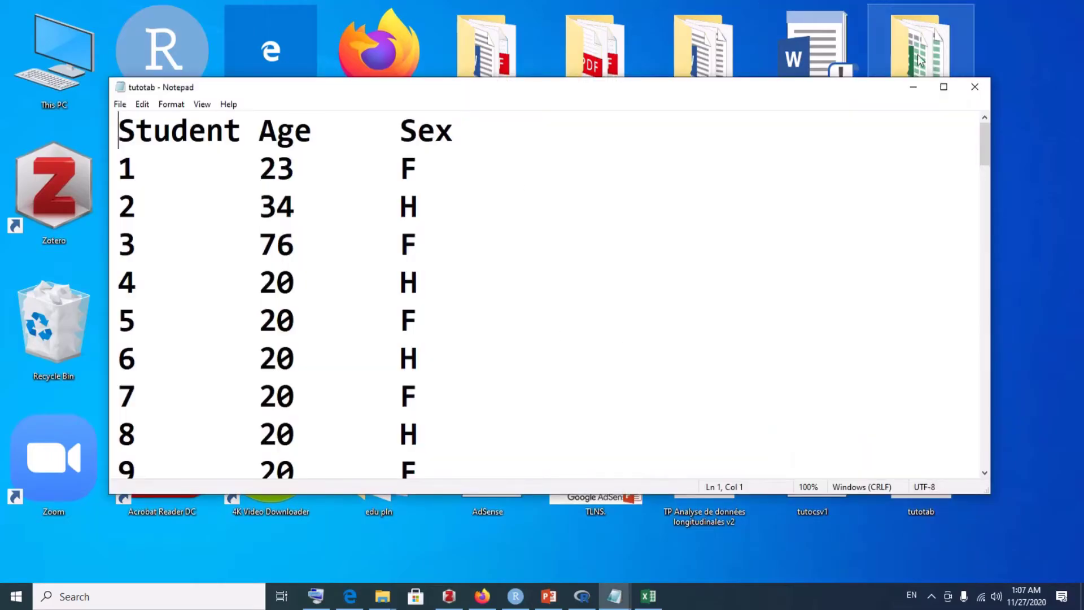
{"action": "left_click", "coordinate": [975, 87]}
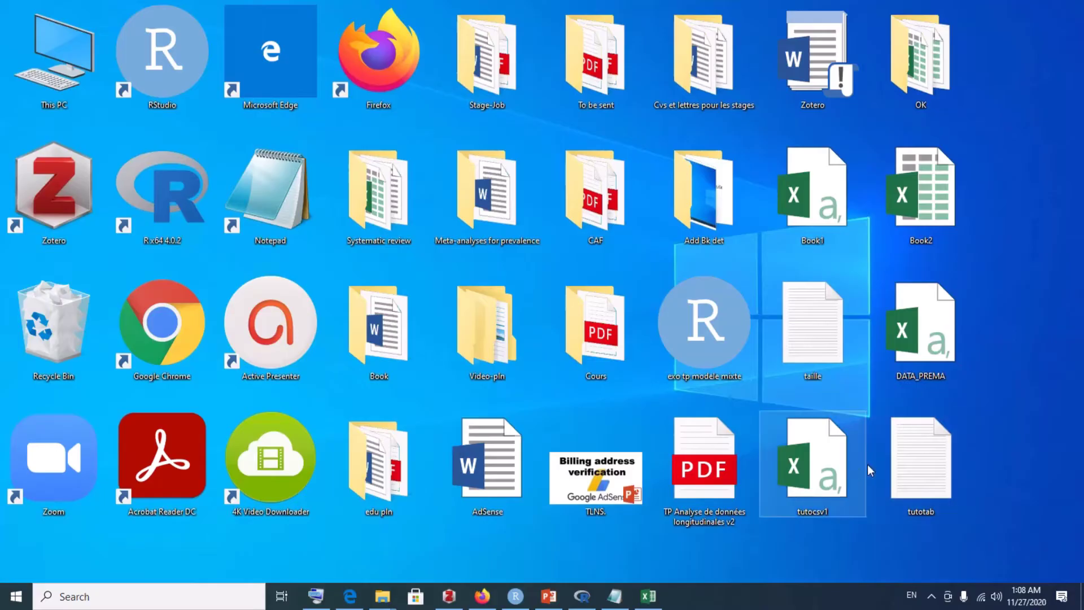
{"action": "mouse_move", "coordinate": [631, 601]}
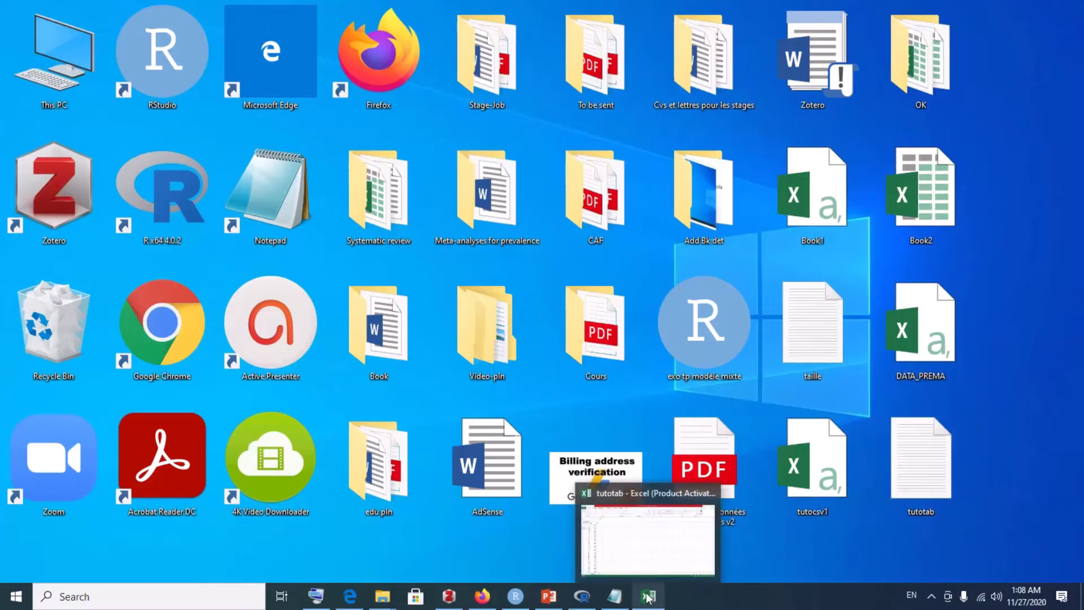
- Switch to the R script and write read.csv on a new line below the Methode 1 comment
{"action": "left_click", "coordinate": [582, 596]}
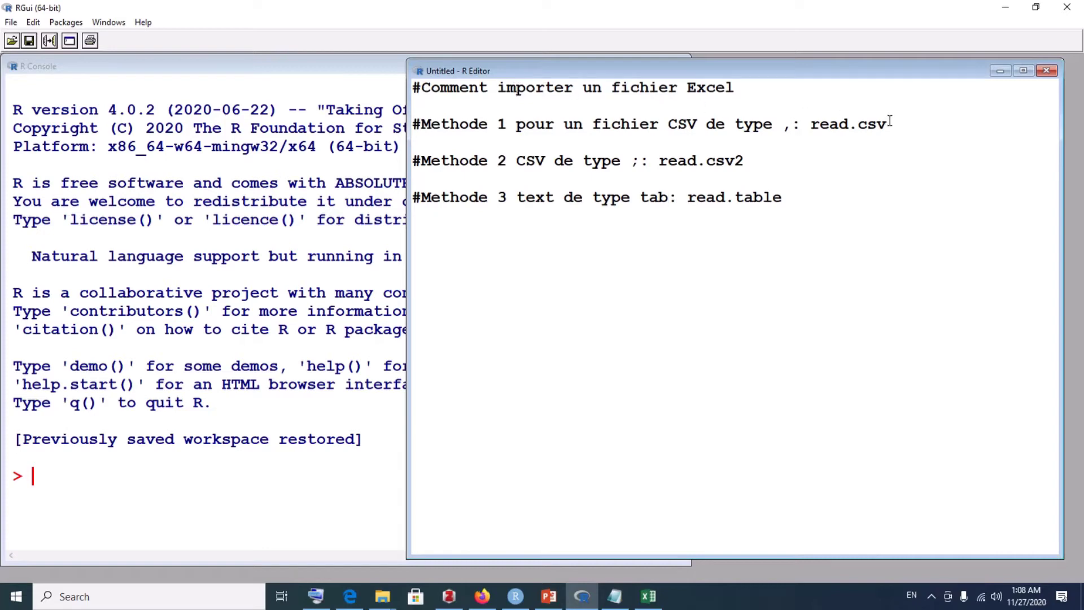
{"action": "key", "text": "Return"}
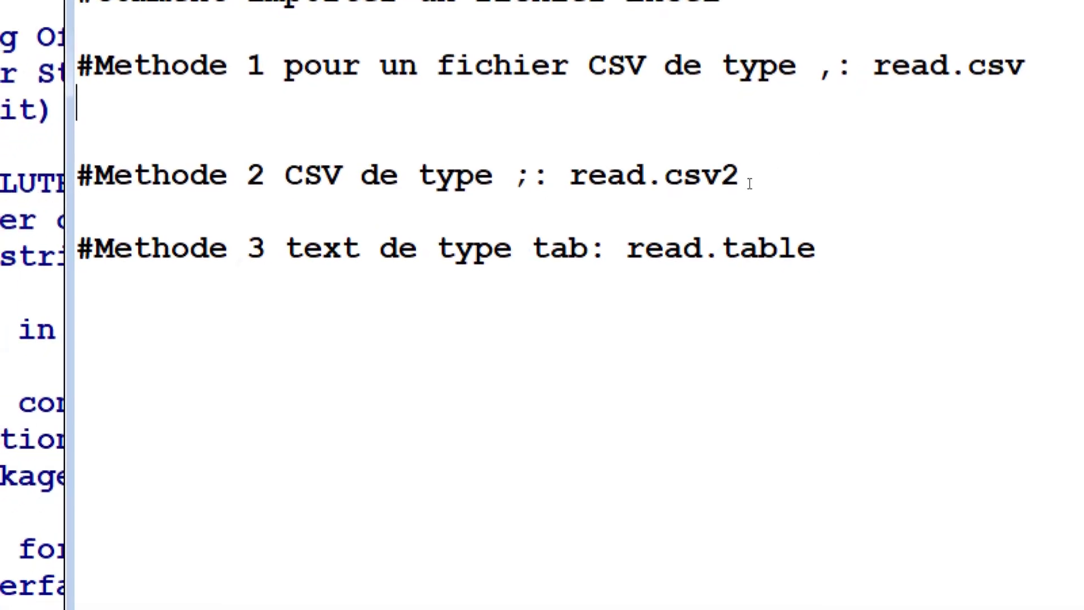
{"action": "left_click", "coordinate": [750, 183]}
{"action": "left_click_drag", "start_coordinate": [750, 184], "coordinate": [707, 180]}
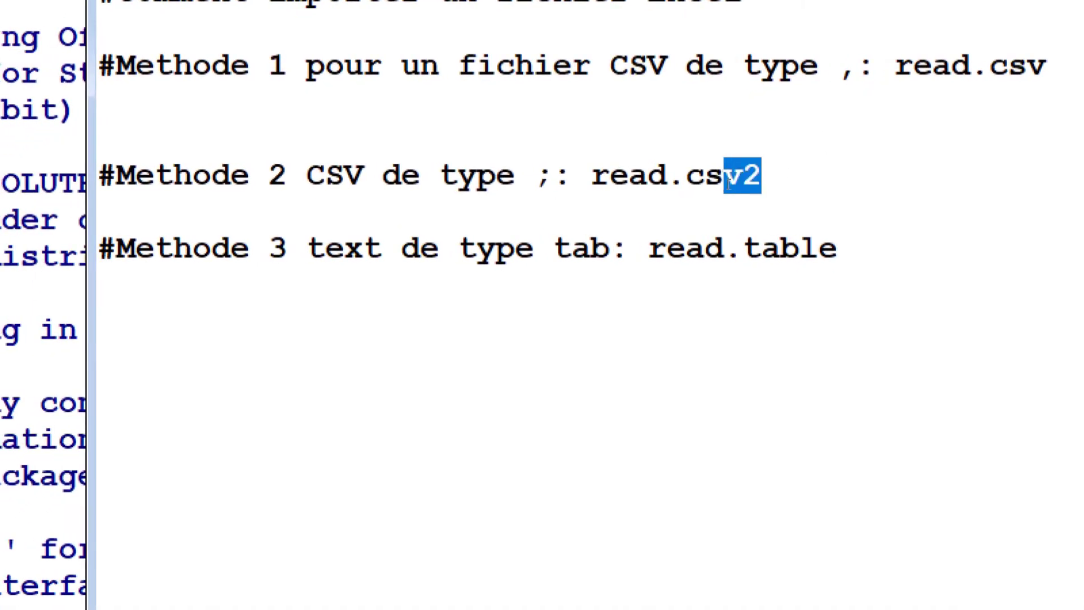
{"action": "left_click", "coordinate": [727, 180]}
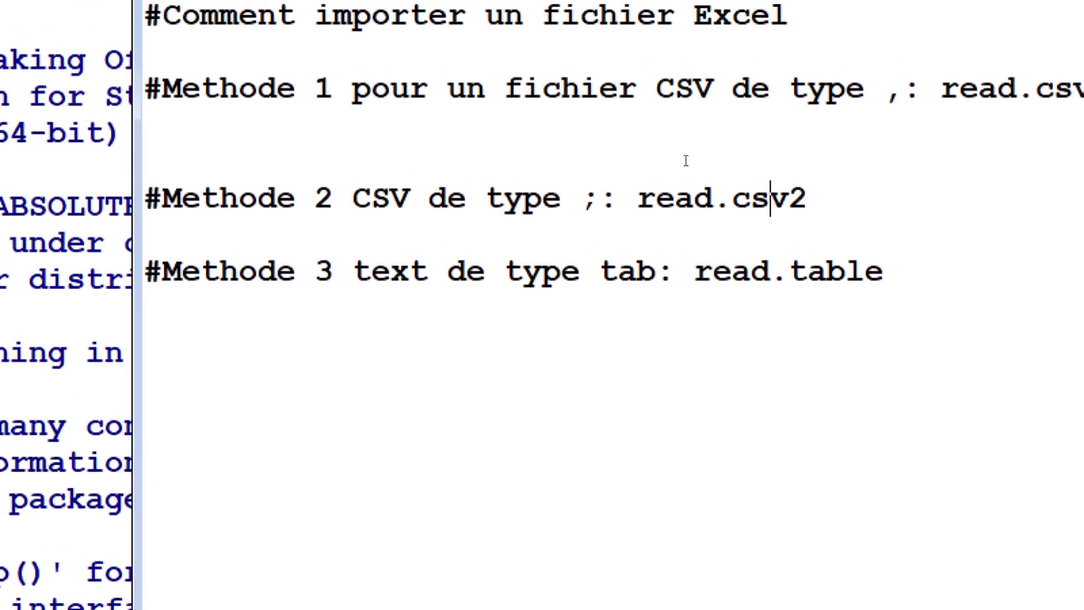
{"action": "left_click", "coordinate": [547, 142]}
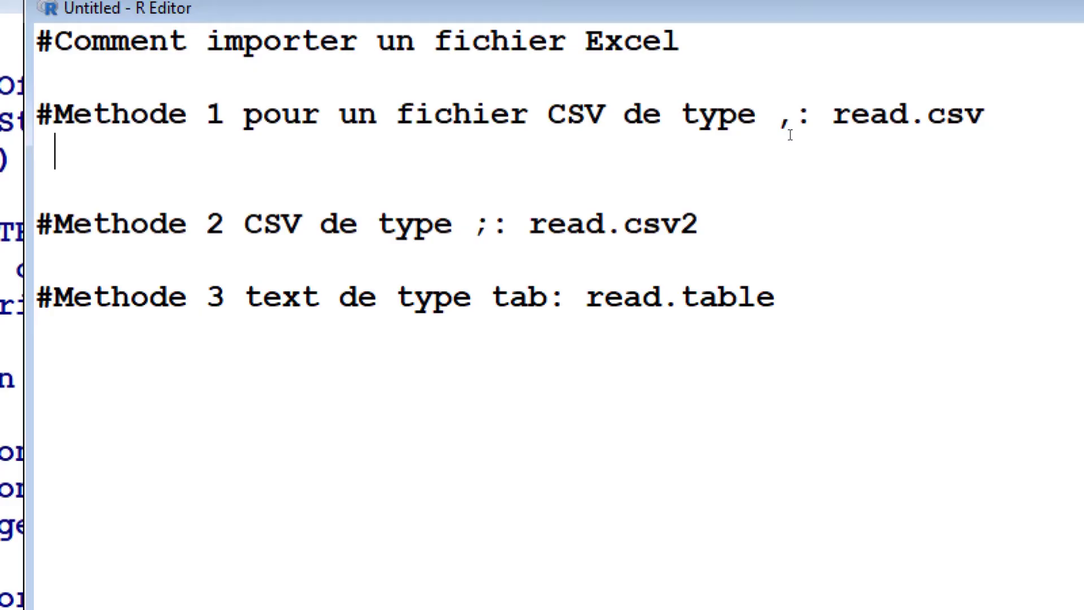
{"action": "type", "text": "read."}
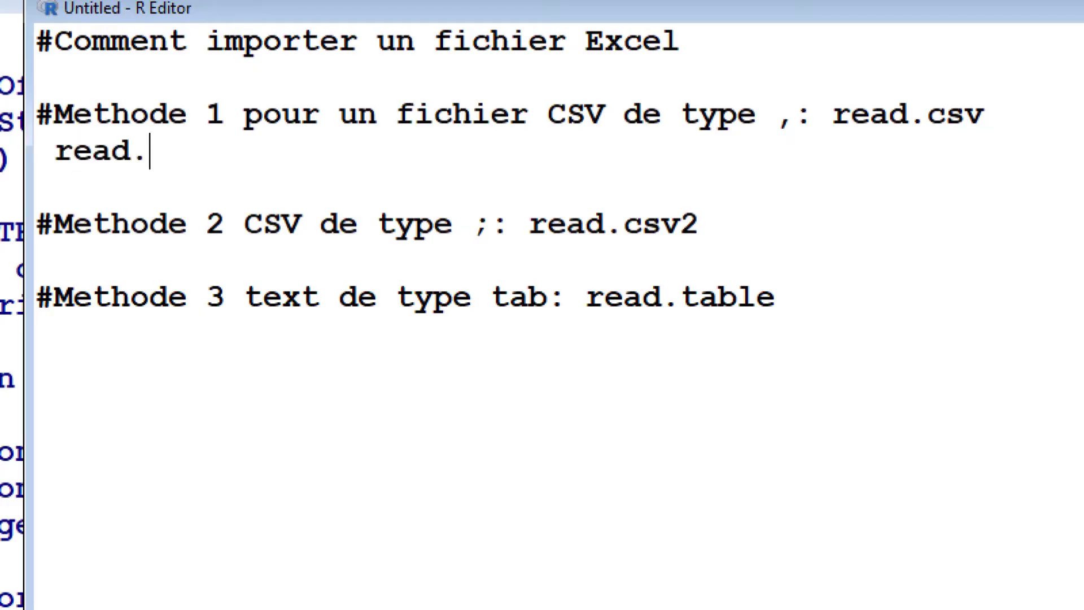
{"action": "type", "text": "csv"}
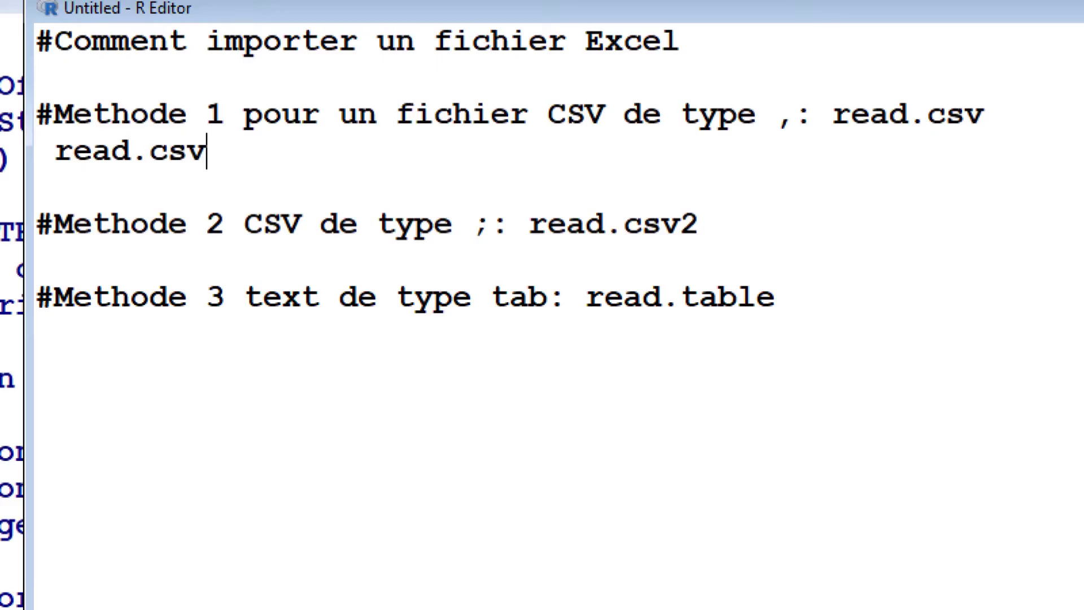
- Insert base1<- before read.csv so that the import is assigned to base1
{"action": "key", "text": "Left"}
{"action": "key", "text": "Left"}
{"action": "key", "text": "Left"}
{"action": "key", "text": "Left"}
{"action": "key", "text": "Left"}
{"action": "key", "text": "Left"}
{"action": "key", "text": "Left"}
{"action": "key", "text": "Left"}
{"action": "type", "text": "base"}
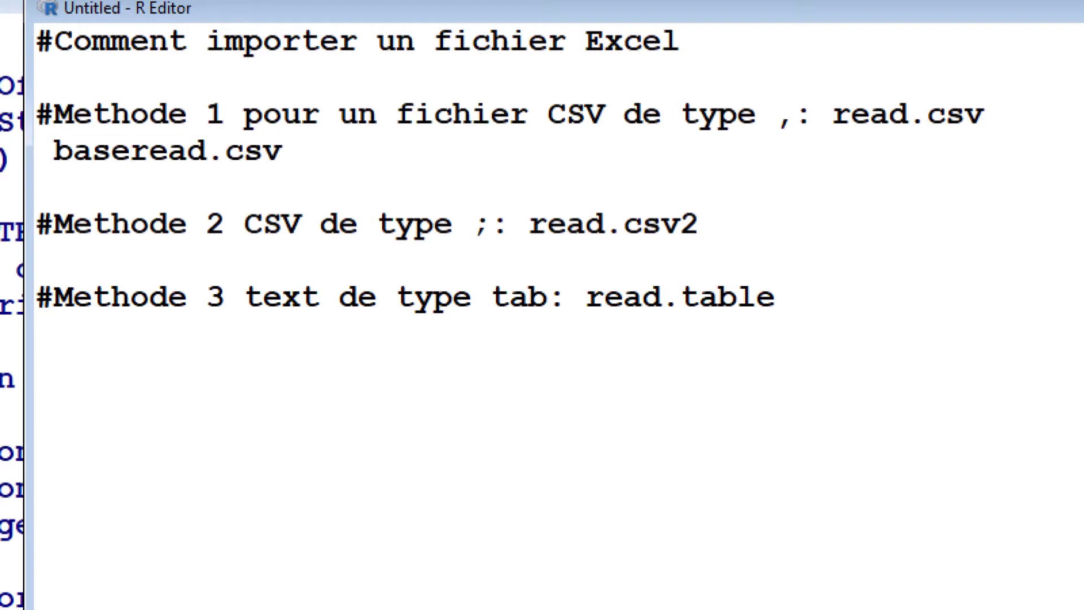
{"action": "type", "text": "1"}
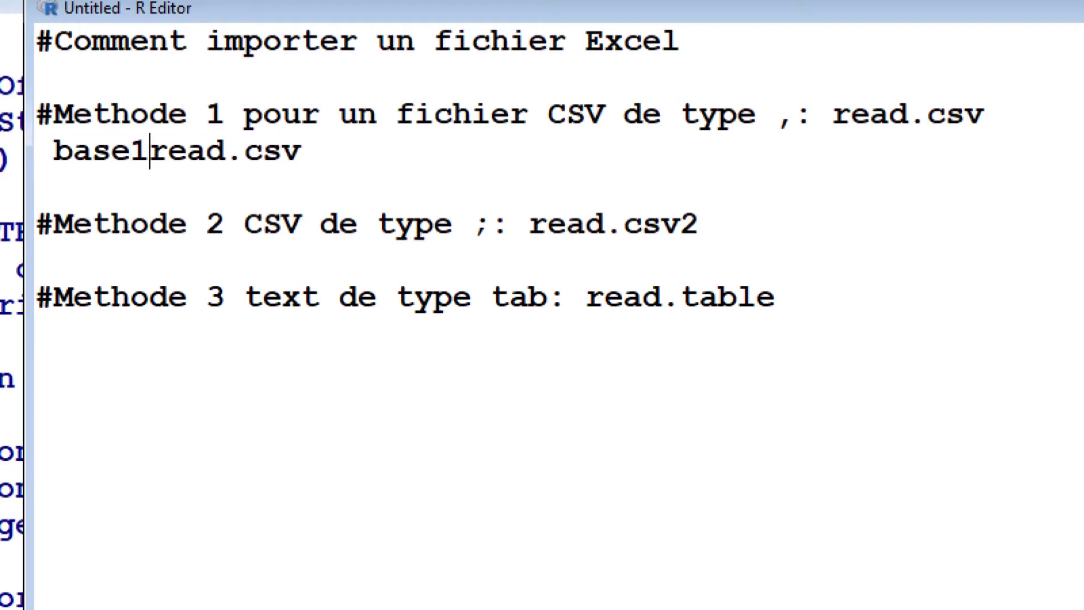
{"action": "type", "text": "<-"}
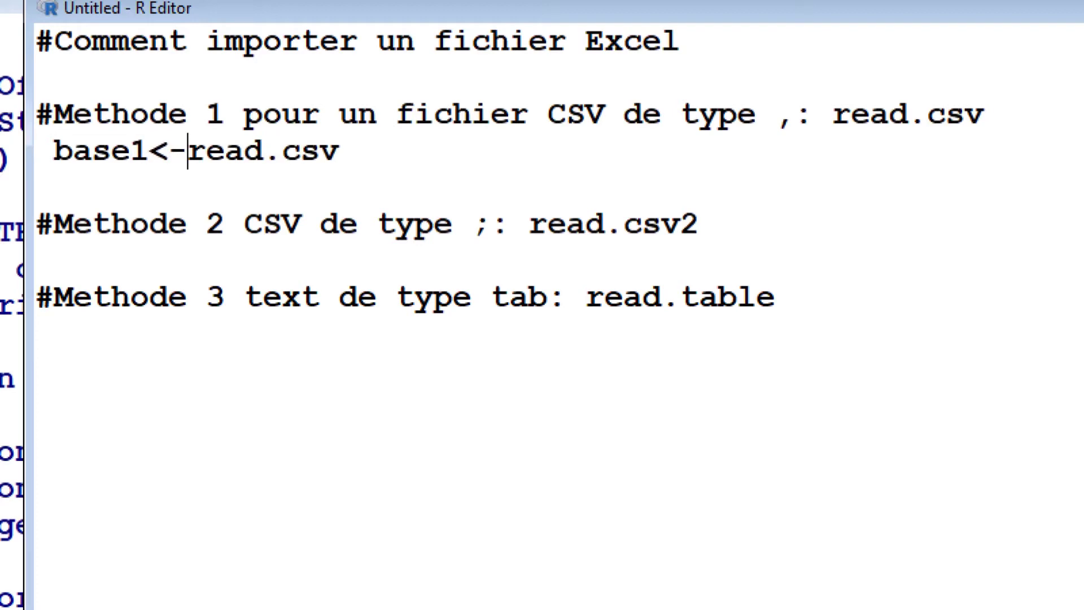
- Add an opening parenthesis and quotation mark after read.csv to begin the file path argument
{"action": "key", "text": "Left"}
{"action": "key", "text": "Left"}
{"action": "key", "text": "Right"}
{"action": "key", "text": "Right"}
{"action": "key", "text": "Right"}
{"action": "key", "text": "Right"}
{"action": "key", "text": "Right"}
{"action": "key", "text": "Right"}
{"action": "key", "text": "Right"}
{"action": "key", "text": "Right"}
{"action": "key", "text": "Right"}
{"action": "type", "text": "\""}
{"action": "key", "text": "BackSpace"}
{"action": "type", "text": "(\""}
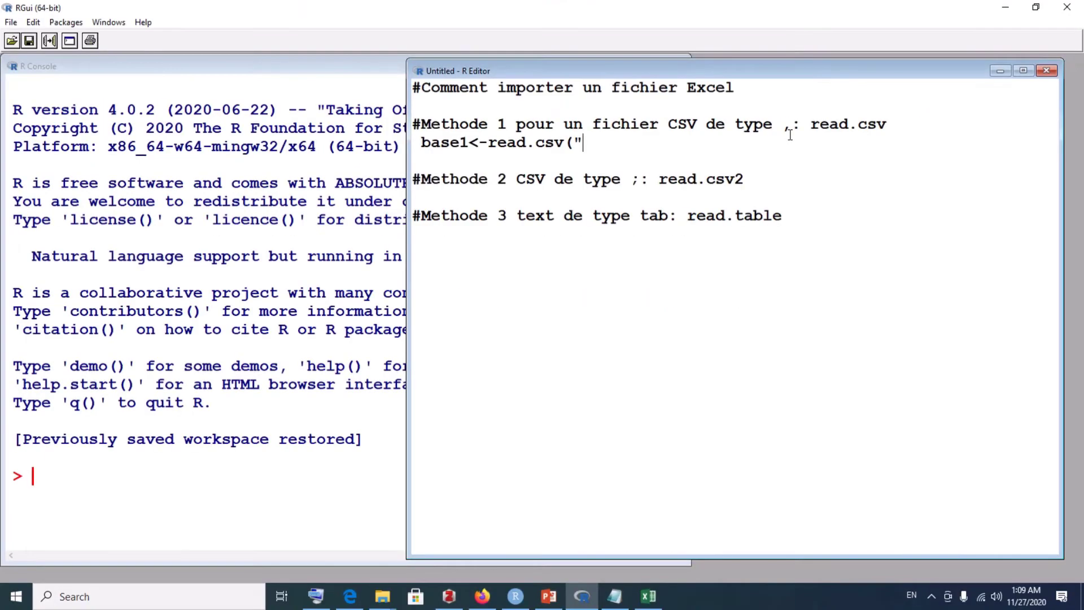
- Minimize R and copy the full path of the desktop file tutocsv1 from the Security page of its properties
{"action": "left_click", "coordinate": [1005, 9]}
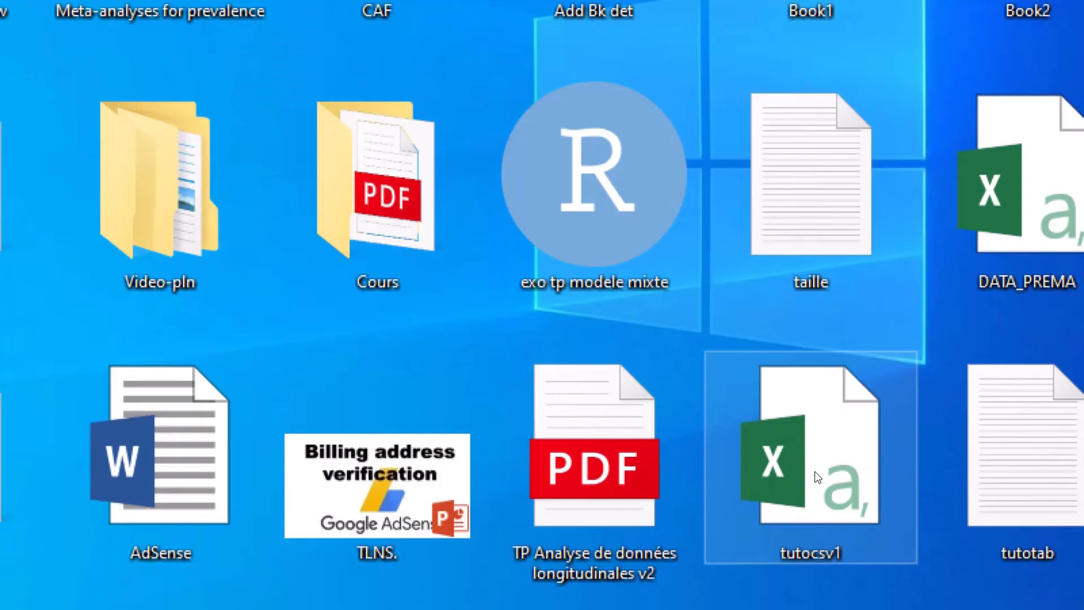
{"action": "right_click", "coordinate": [817, 478]}
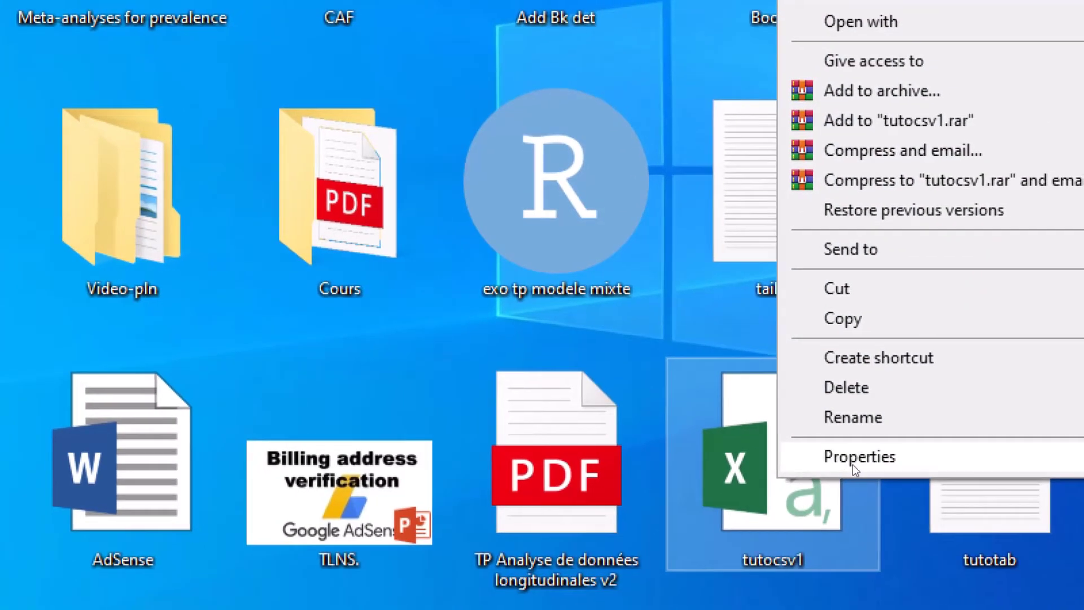
{"action": "left_click", "coordinate": [890, 458]}
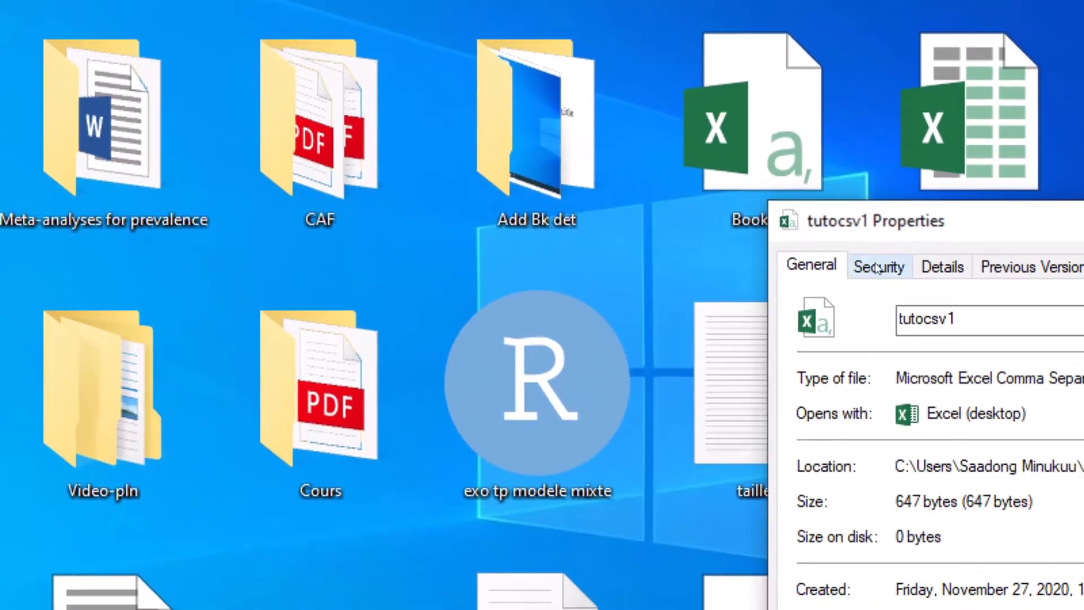
{"action": "left_click", "coordinate": [877, 269]}
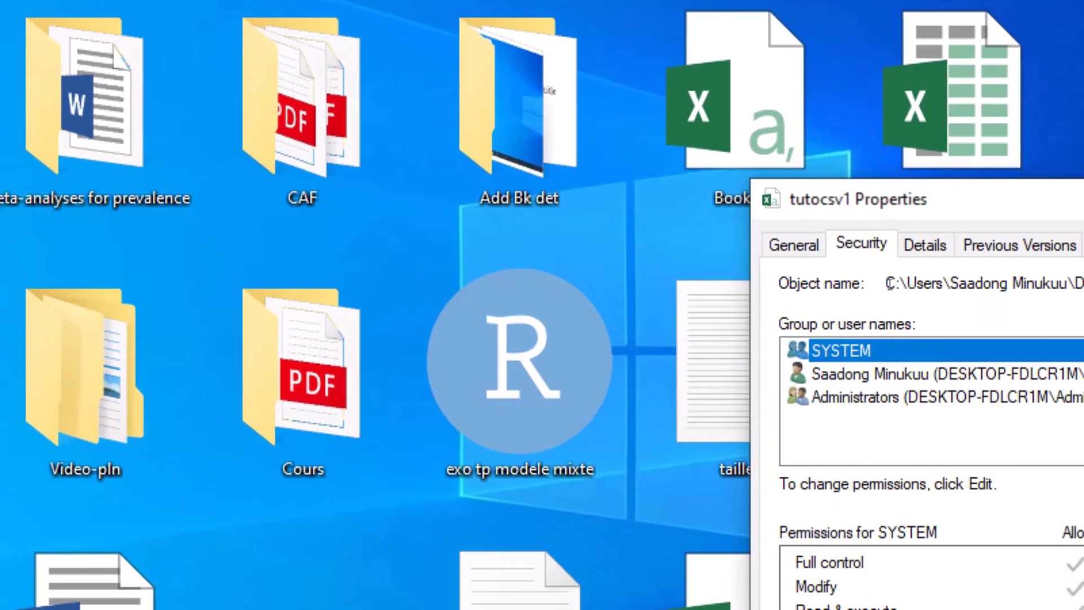
{"action": "left_click", "coordinate": [889, 285]}
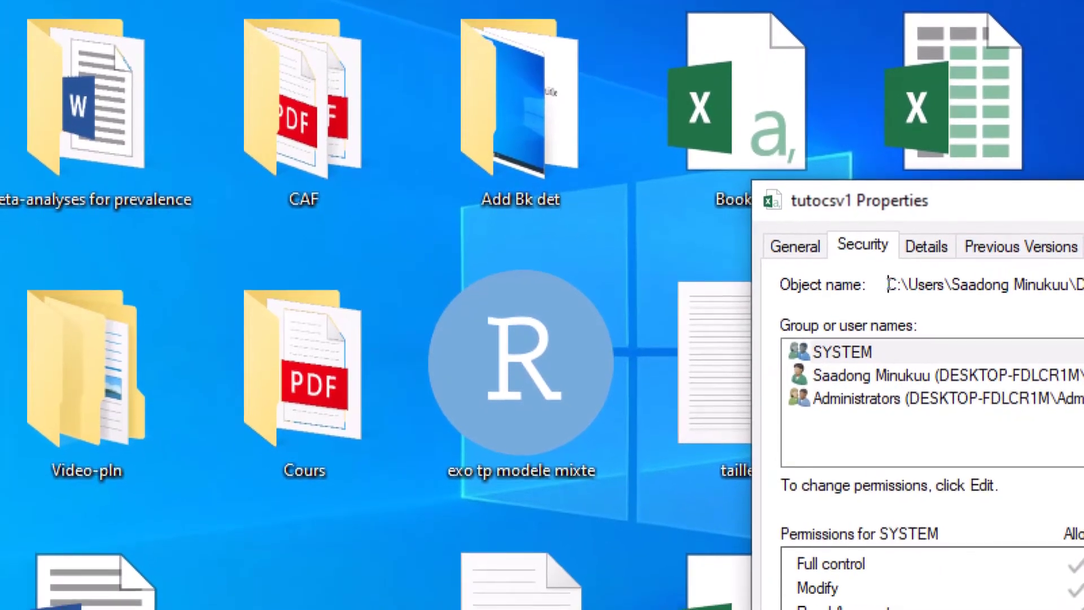
{"action": "left_click_drag", "start_coordinate": [890, 283], "coordinate": [1083, 293]}
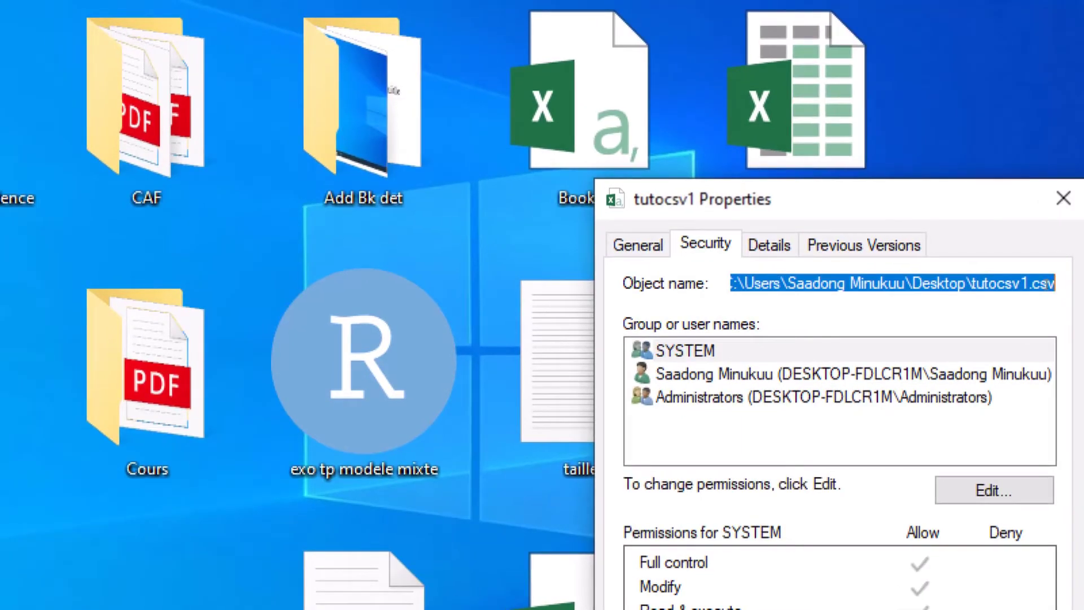
{"action": "right_click", "coordinate": [1045, 283]}
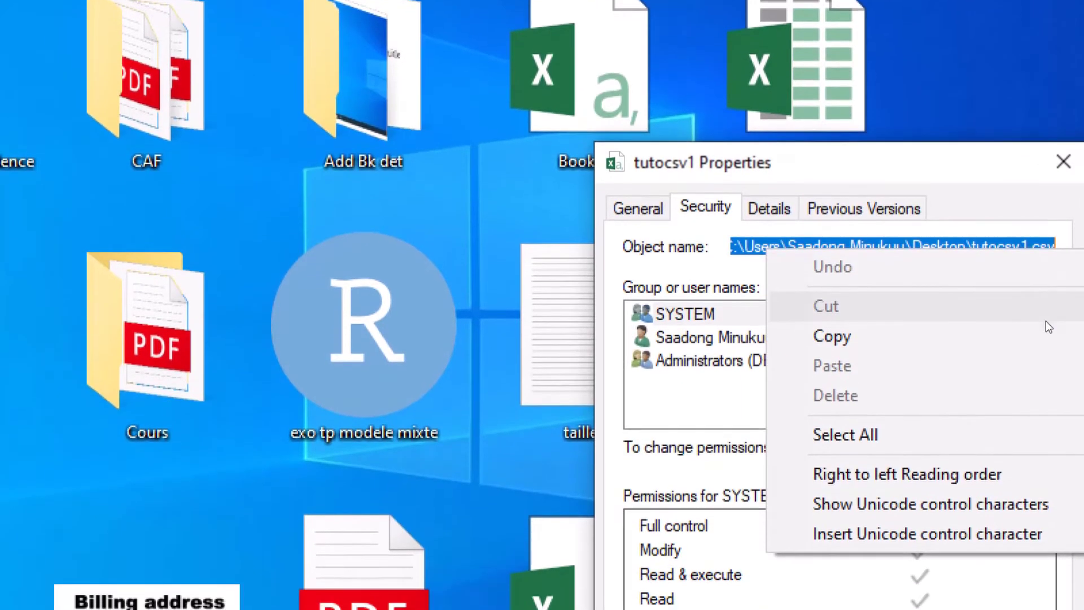
{"action": "left_click", "coordinate": [1046, 333]}
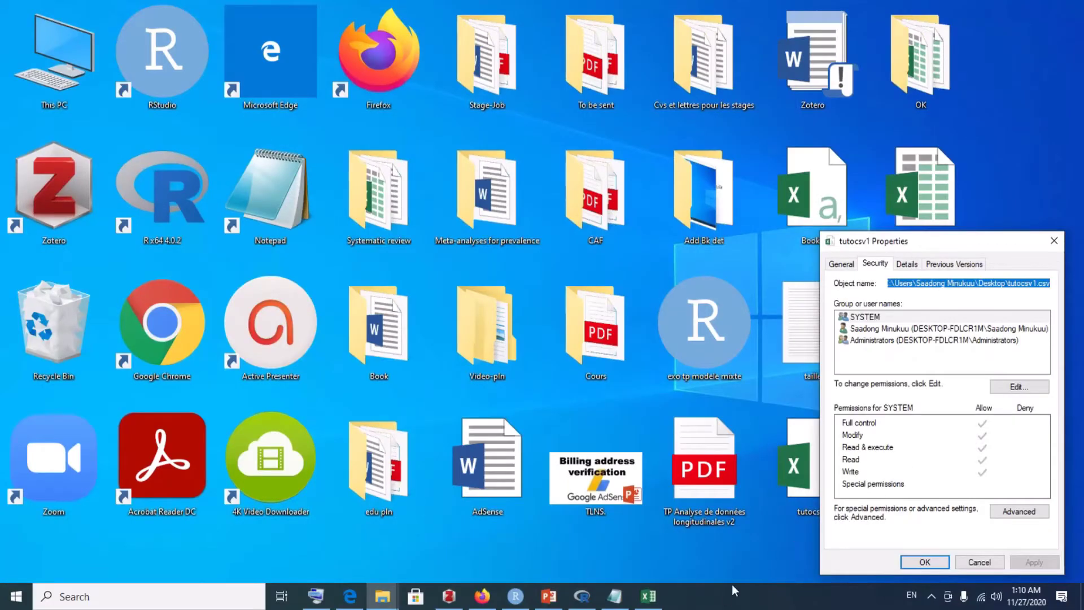
- Return to the R script, paste the tutocsv1.csv path into the read.csv call, and end it with a quotation mark and parenthesis
{"action": "left_click", "coordinate": [585, 595]}
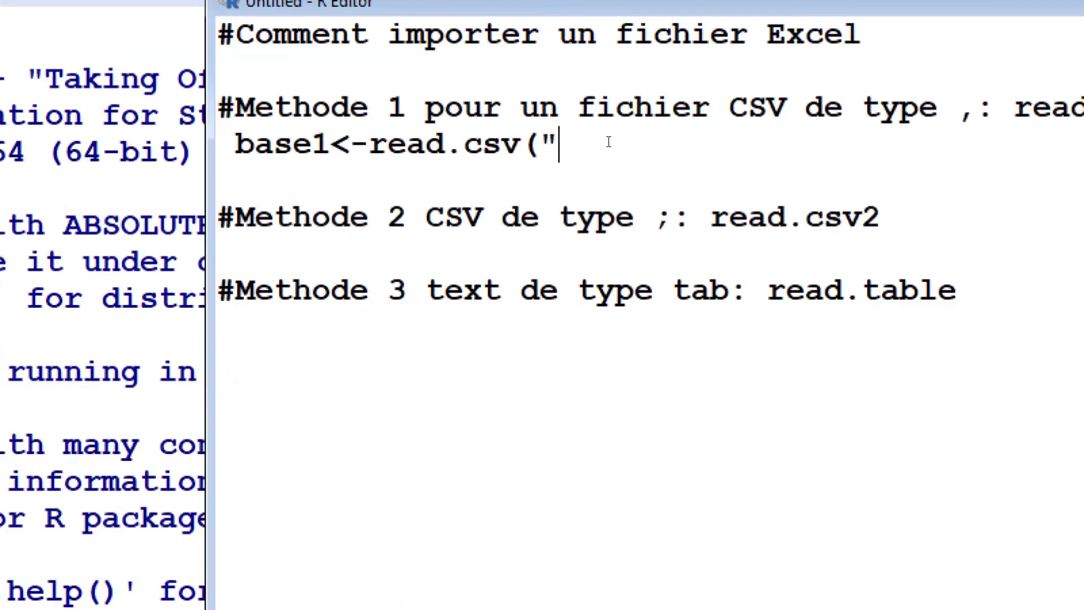
{"action": "right_click", "coordinate": [609, 142]}
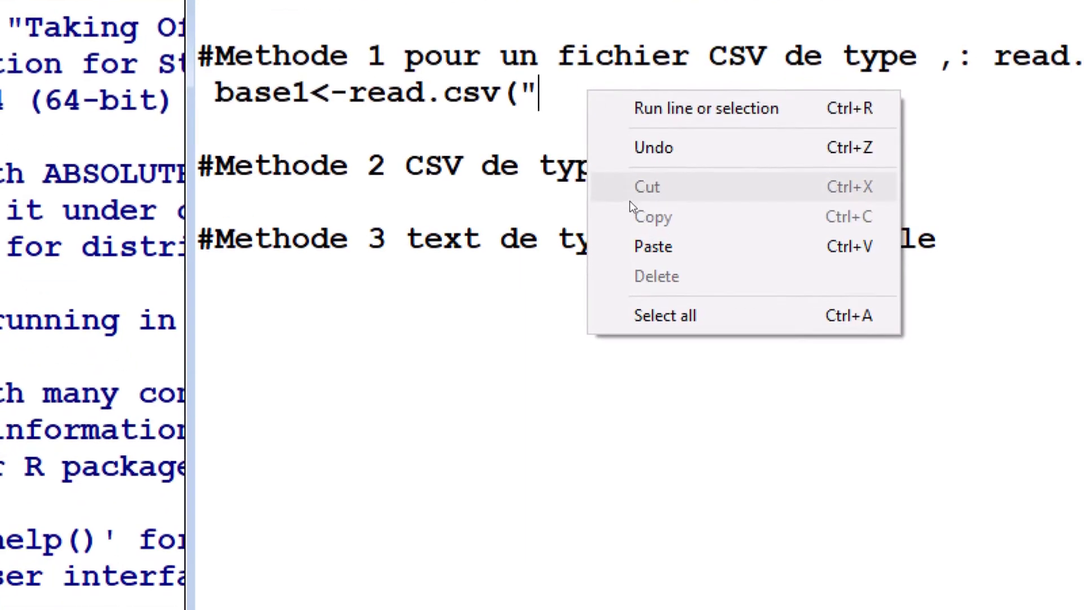
{"action": "left_click", "coordinate": [673, 294]}
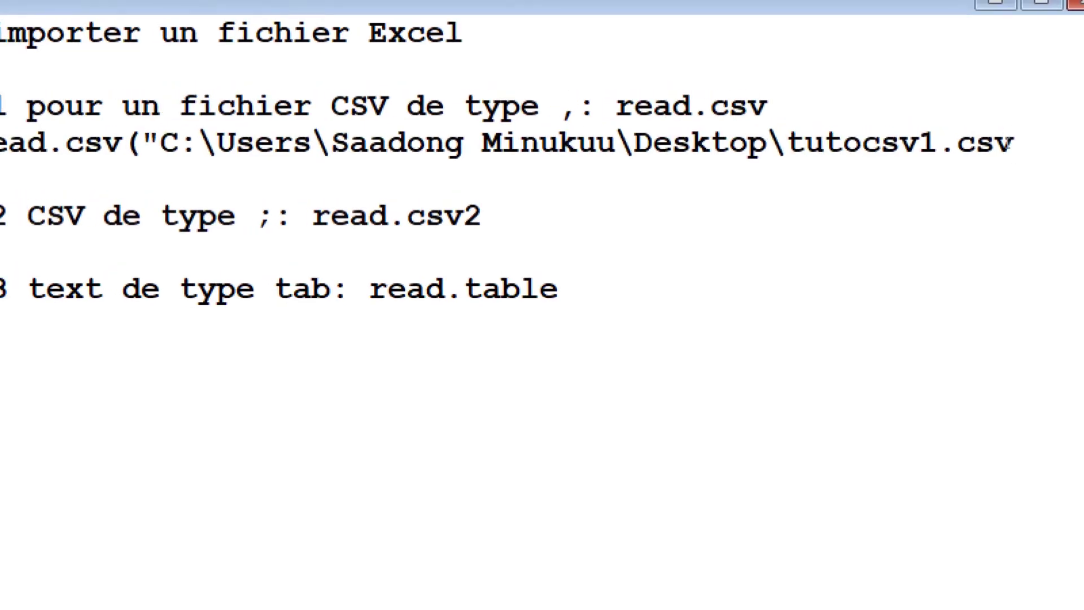
{"action": "type", "text": "\")"}
- Replace all four backslashes in the tutocsv1.csv path with forward slashes
{"action": "key", "text": "Left"}
{"action": "key", "text": "Left"}
{"action": "key", "text": "Left"}
{"action": "key", "text": "Left"}
{"action": "key", "text": "Left"}
{"action": "key", "text": "Left"}
{"action": "key", "text": "Left"}
{"action": "key", "text": "Left"}
{"action": "key", "text": "Left"}
{"action": "key", "text": "Left"}
{"action": "key", "text": "Left"}
{"action": "key", "text": "Left"}
{"action": "key", "text": "Left"}
{"action": "key", "text": "Left"}
{"action": "key", "text": "Left"}
{"action": "key", "text": "Left"}
{"action": "key", "text": "Left"}
{"action": "key", "text": "Left"}
{"action": "key", "text": "Left"}
{"action": "key", "text": "Left"}
{"action": "key", "text": "Left"}
{"action": "key", "text": "Left"}
{"action": "key", "text": "Left"}
{"action": "key", "text": "Left"}
{"action": "key", "text": "Left"}
{"action": "key", "text": "Left"}
{"action": "key", "text": "Left"}
{"action": "key", "text": "Left"}
{"action": "key", "text": "Left"}
{"action": "key", "text": "Left"}
{"action": "key", "text": "Left"}
{"action": "key", "text": "Left"}
{"action": "key", "text": "Left"}
{"action": "key", "text": "Left"}
{"action": "key", "text": "Left"}
{"action": "key", "text": "Left"}
{"action": "key", "text": "Left"}
{"action": "key", "text": "Left"}
{"action": "key", "text": "Left"}
{"action": "key", "text": "Left"}
{"action": "key", "text": "Left"}
{"action": "key", "text": "Left"}
{"action": "key", "text": "Left"}
{"action": "key", "text": "Left"}
{"action": "key", "text": "BackSpace"}
{"action": "type", "text": "/"}
{"action": "key", "text": "Right"}
{"action": "key", "text": "Right"}
{"action": "key", "text": "Right"}
{"action": "key", "text": "Right"}
{"action": "key", "text": "Right"}
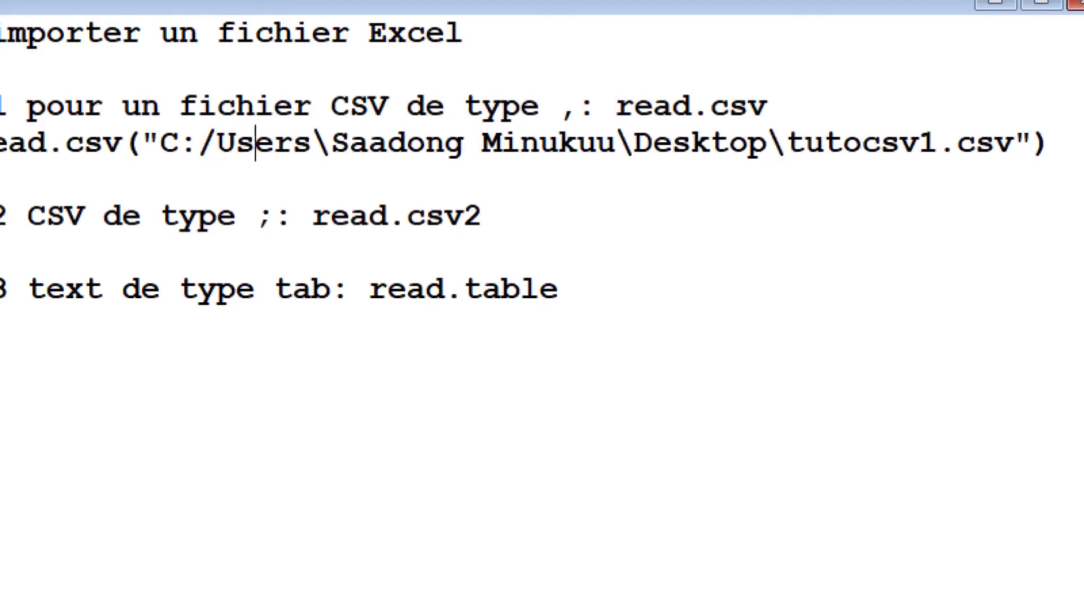
{"action": "key", "text": "Right"}
{"action": "key", "text": "BackSpace"}
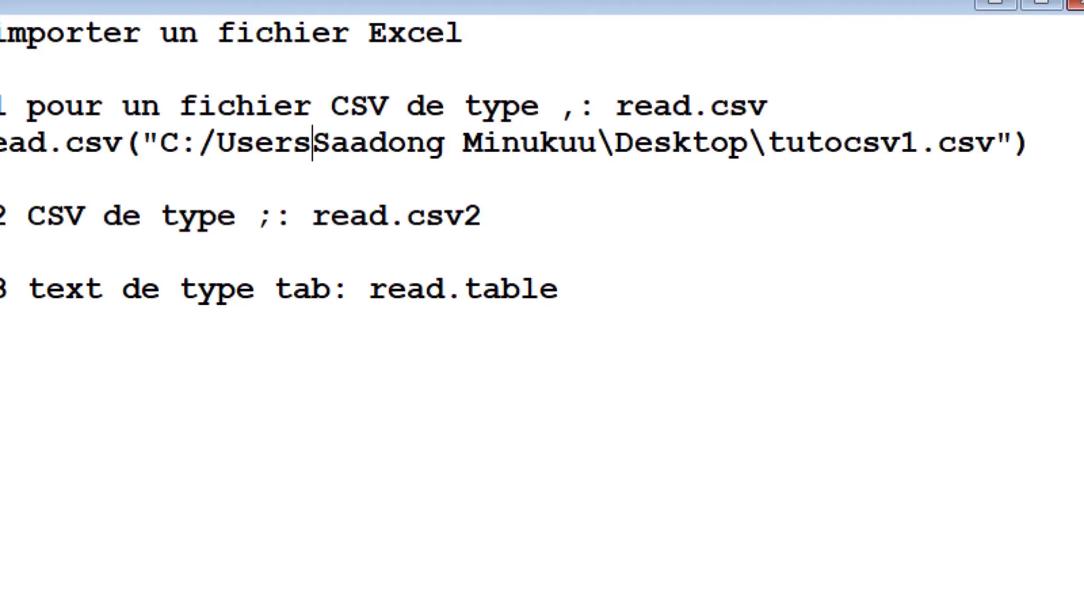
{"action": "type", "text": "/"}
{"action": "key", "text": "Right"}
{"action": "key", "text": "Right"}
{"action": "key", "text": "Right"}
{"action": "key", "text": "Right"}
{"action": "key", "text": "Right"}
{"action": "key", "text": "Right"}
{"action": "key", "text": "Right"}
{"action": "key", "text": "Right"}
{"action": "key", "text": "Right"}
{"action": "key", "text": "Right"}
{"action": "key", "text": "Right"}
{"action": "key", "text": "Right"}
{"action": "key", "text": "Right"}
{"action": "key", "text": "Right"}
{"action": "key", "text": "Right"}
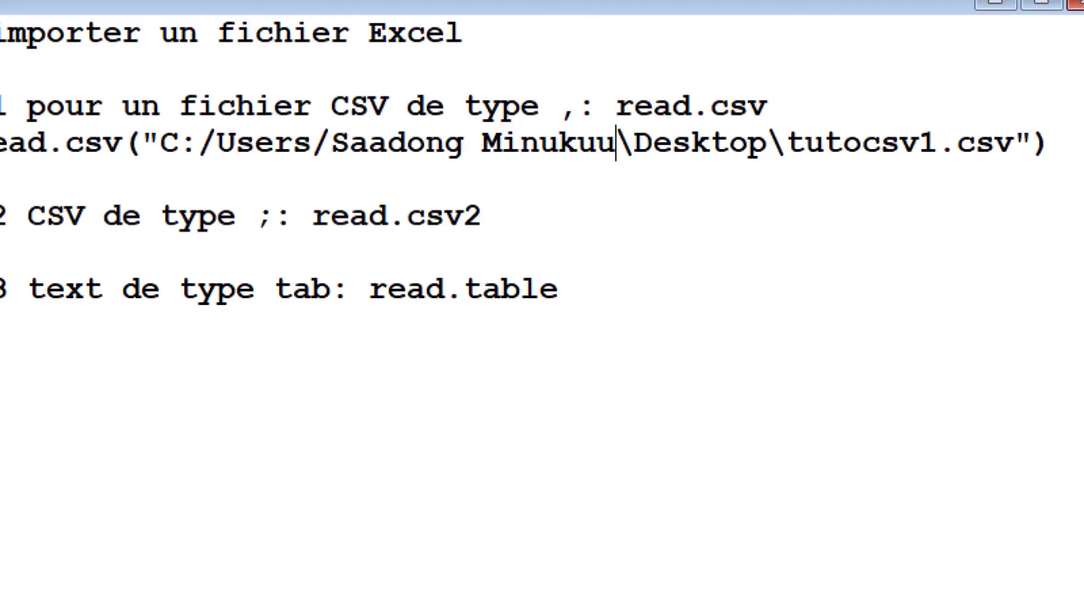
{"action": "key", "text": "Right"}
{"action": "key", "text": "BackSpace"}
{"action": "type", "text": "/"}
{"action": "key", "text": "Right"}
{"action": "key", "text": "Right"}
{"action": "key", "text": "Right"}
{"action": "key", "text": "Right"}
{"action": "key", "text": "Right"}
{"action": "key", "text": "Right"}
{"action": "key", "text": "Right"}
{"action": "key", "text": "Right"}
{"action": "key", "text": "BackSpace"}
{"action": "type", "text": "/"}
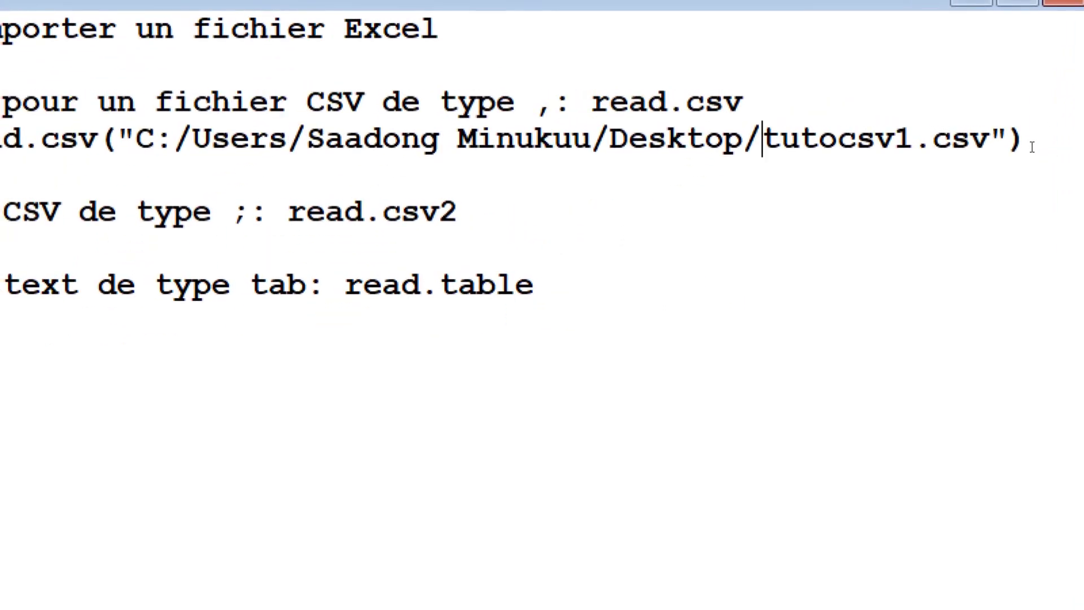
- Select the whole base1<-read.csv line in the script and run it
{"action": "left_click_drag", "start_coordinate": [1032, 147], "coordinate": [462, 144]}
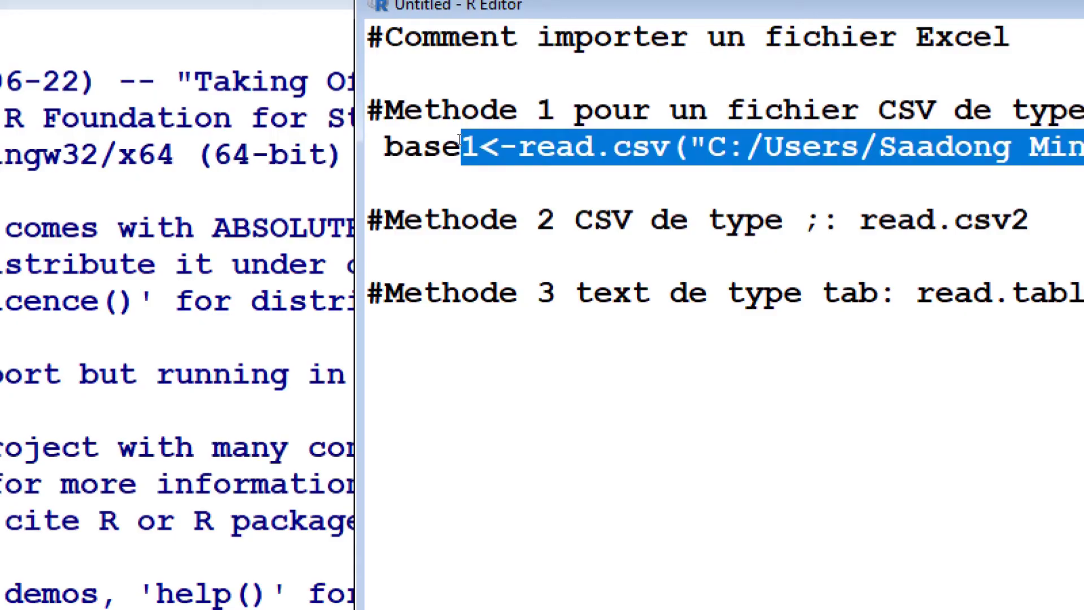
{"action": "left_click", "coordinate": [461, 146]}
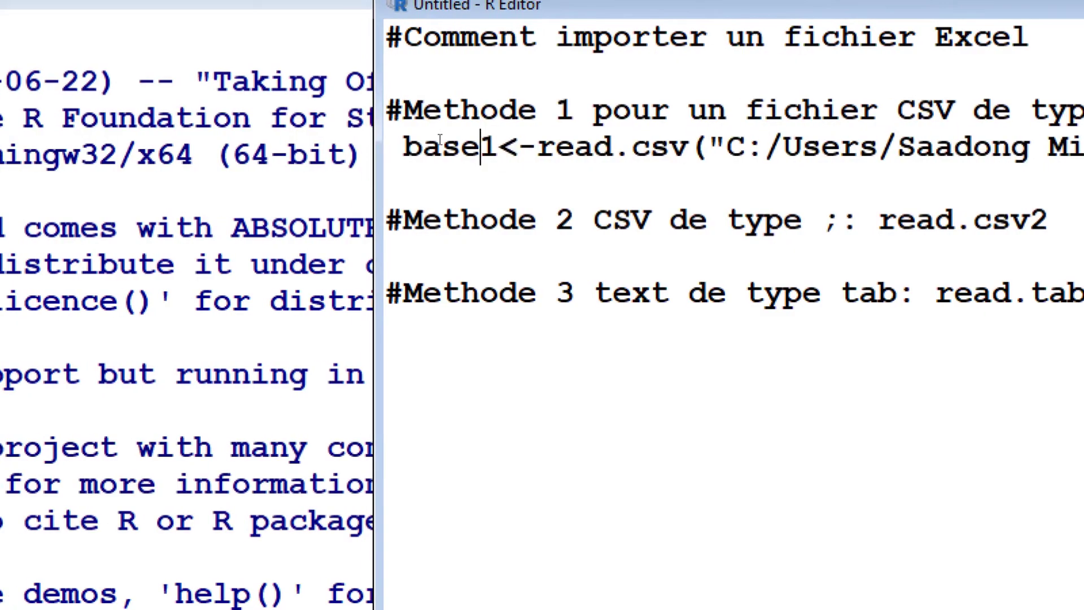
{"action": "left_click", "coordinate": [386, 146]}
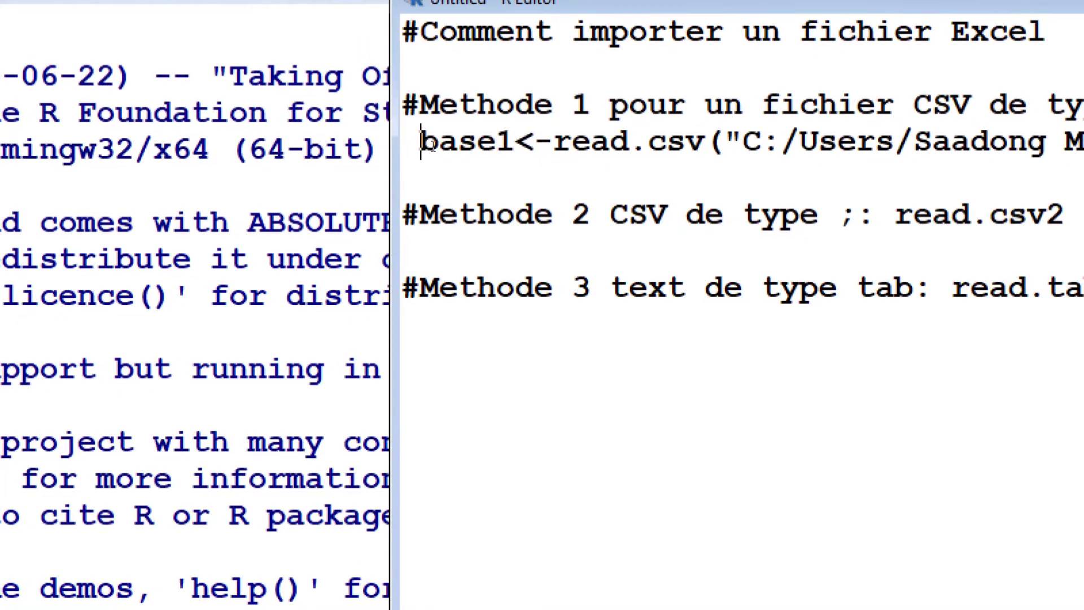
{"action": "left_click_drag", "start_coordinate": [424, 142], "coordinate": [942, 149]}
{"action": "left_click", "coordinate": [989, 121]}
{"action": "left_click_drag", "start_coordinate": [989, 121], "coordinate": [1068, 145]}
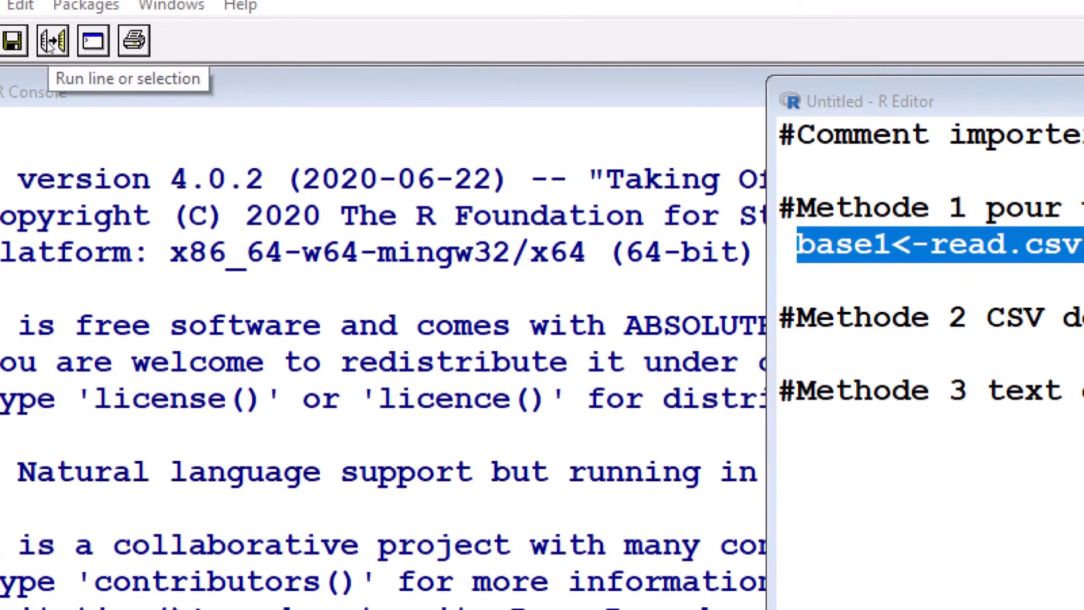
{"action": "left_click", "coordinate": [50, 46]}
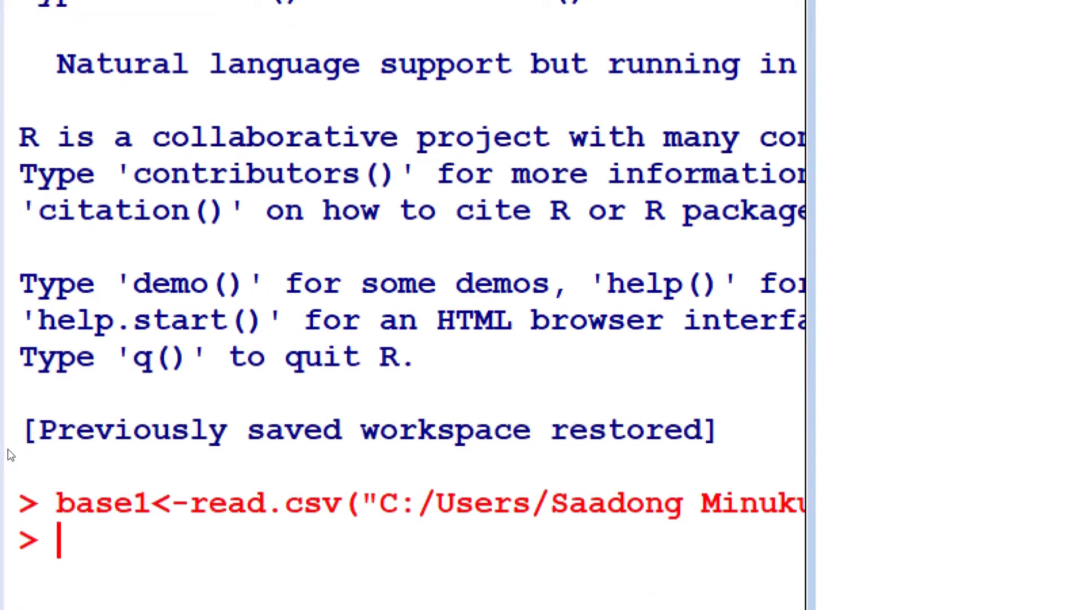
- Print the imported base1 data in the R console with print(base1)
{"action": "left_click", "coordinate": [66, 537]}
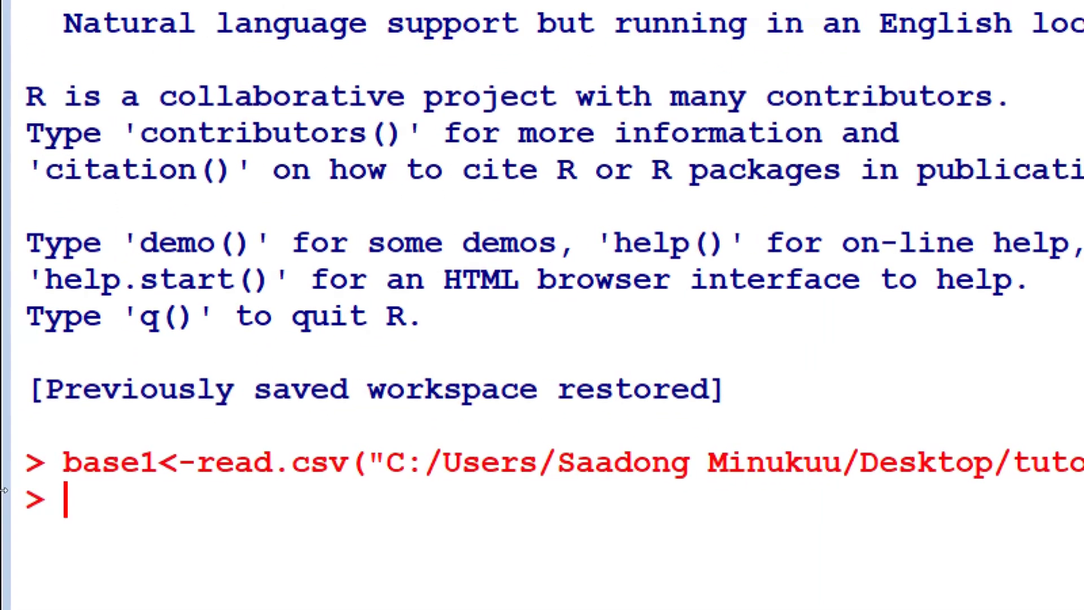
{"action": "type", "text": "p"}
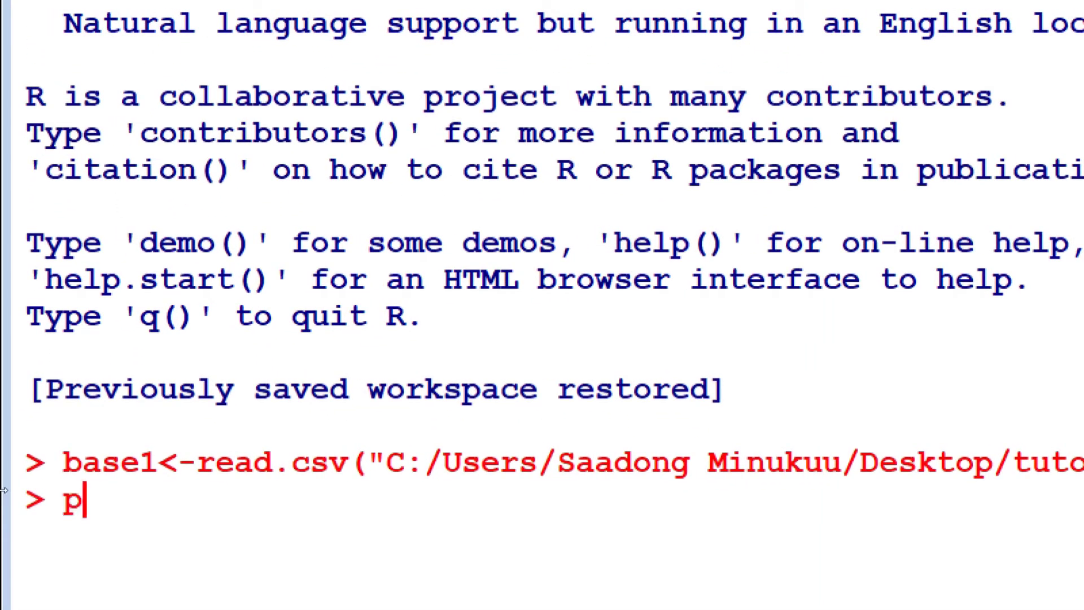
{"action": "type", "text": "rin"}
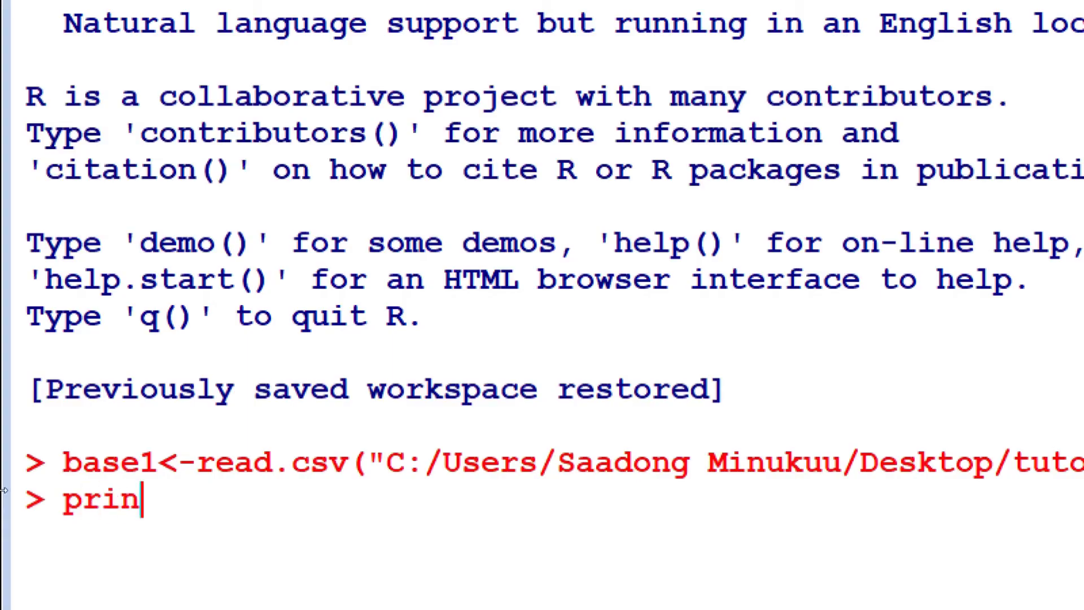
{"action": "type", "text": "t("}
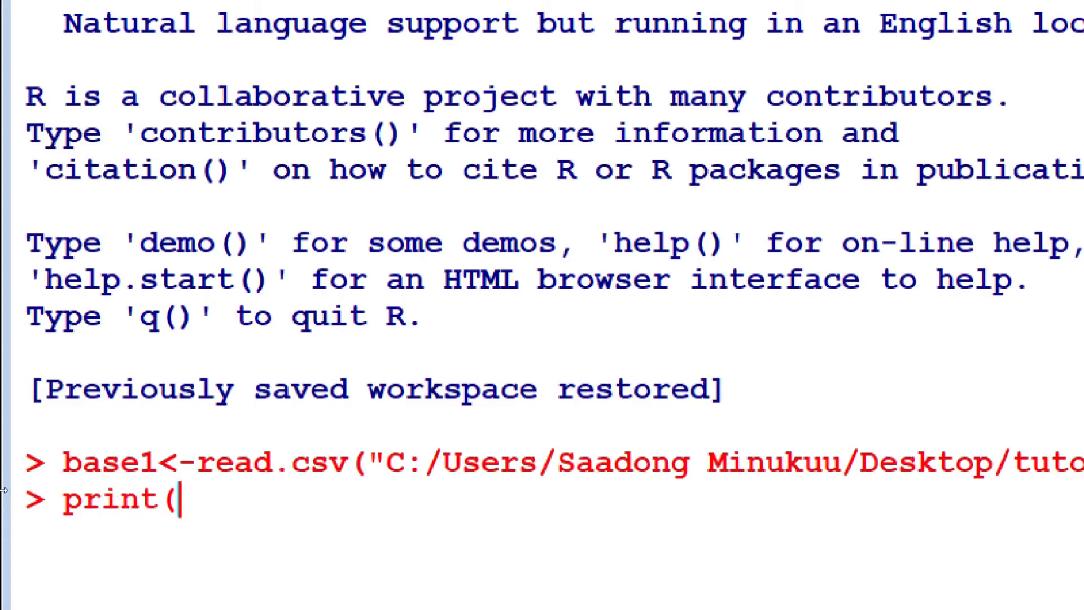
{"action": "type", "text": "base"}
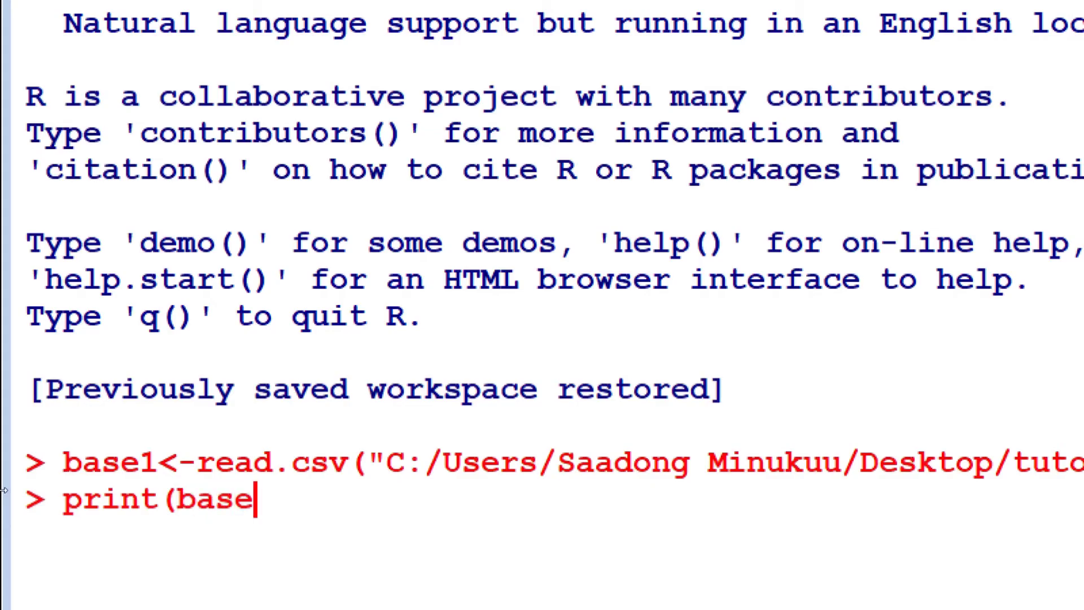
{"action": "type", "text": "1)"}
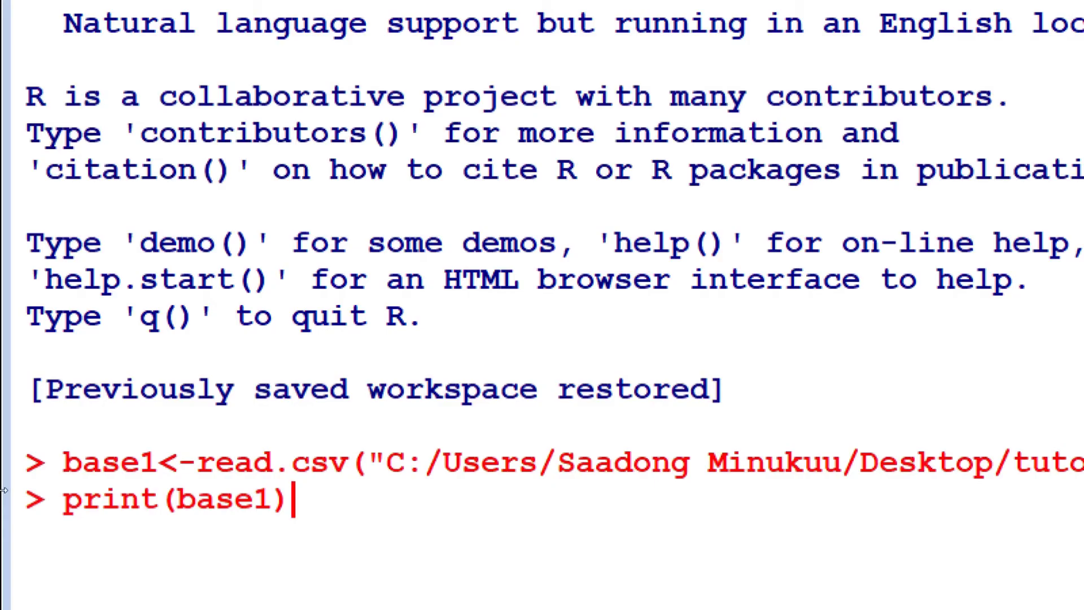
{"action": "key", "text": "Return"}
- Examine the printed base1 table from its Student, Age and Sex headers through to its last row
{"action": "scroll", "coordinate": [9, 412], "scroll_direction": "up", "scroll_amount": 9}
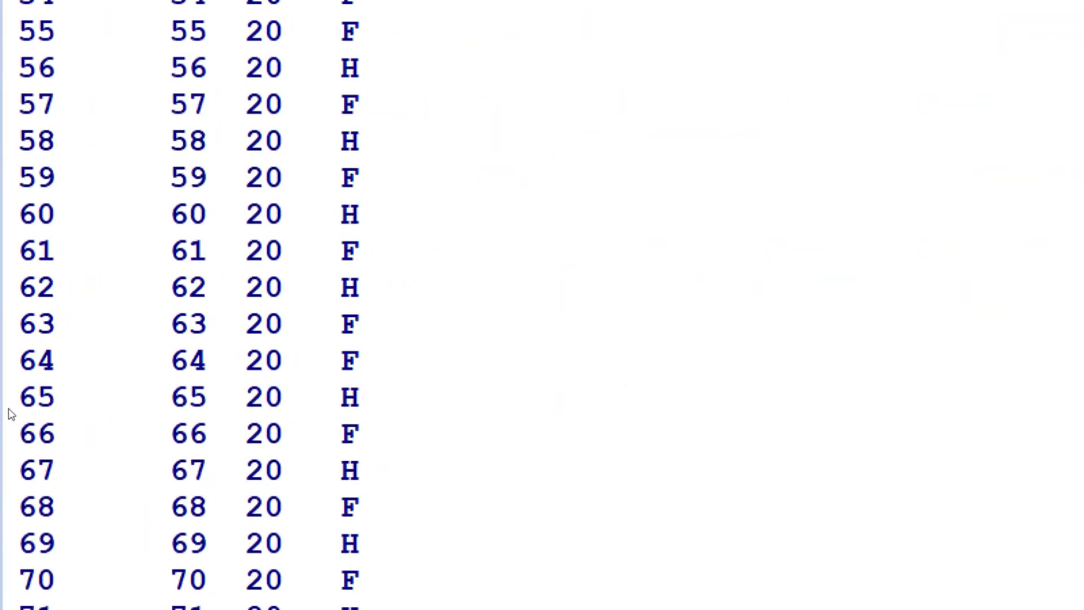
{"action": "scroll", "coordinate": [9, 412], "scroll_direction": "up", "scroll_amount": 13}
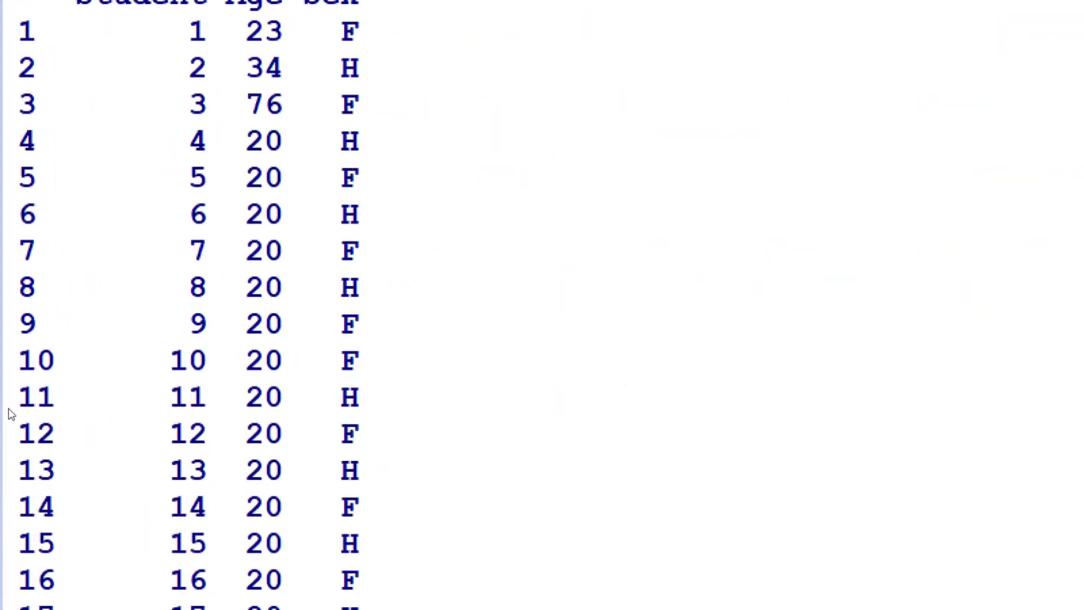
{"action": "scroll", "coordinate": [11, 414], "scroll_direction": "down", "scroll_amount": 2}
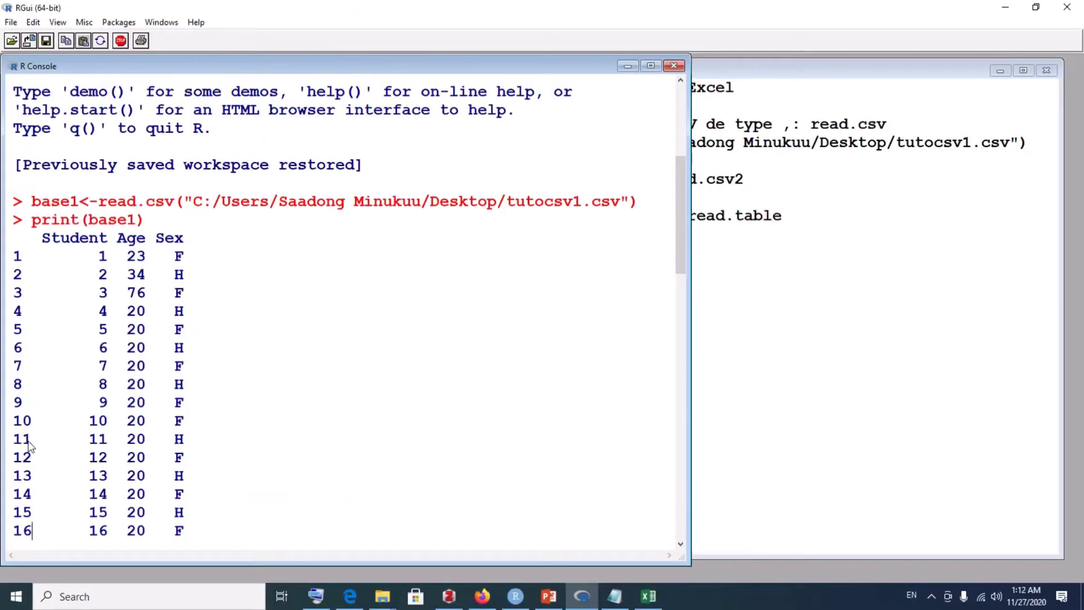
{"action": "scroll", "coordinate": [180, 522], "scroll_direction": "down", "scroll_amount": 5}
{"action": "scroll", "coordinate": [180, 523], "scroll_direction": "down", "scroll_amount": 13}
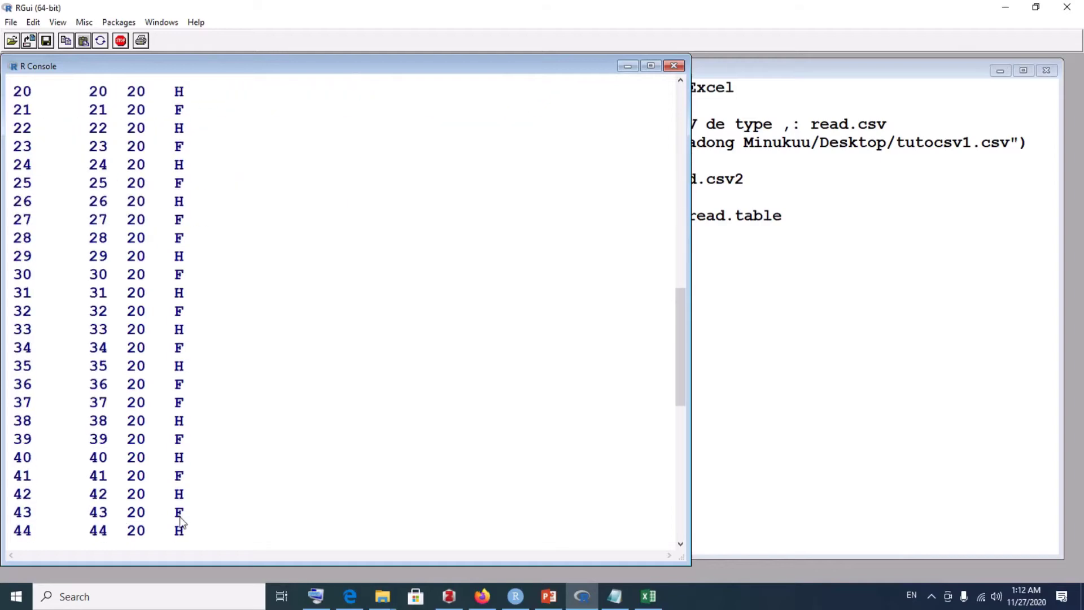
{"action": "scroll", "coordinate": [179, 523], "scroll_direction": "up", "scroll_amount": 9}
{"action": "scroll", "coordinate": [179, 522], "scroll_direction": "down", "scroll_amount": 7}
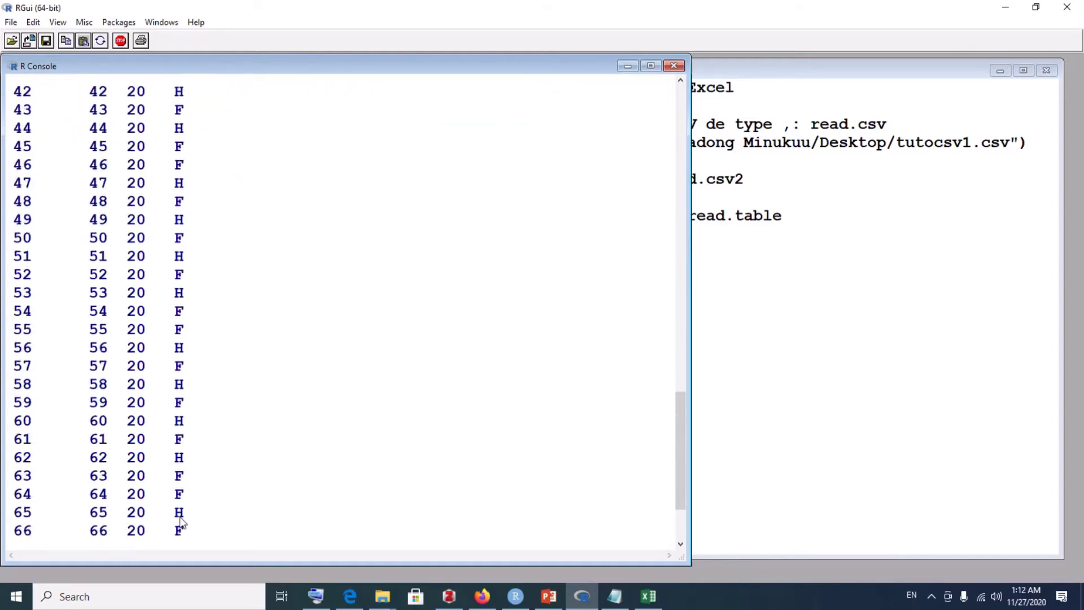
{"action": "scroll", "coordinate": [180, 522], "scroll_direction": "up", "scroll_amount": 20}
{"action": "scroll", "coordinate": [179, 523], "scroll_direction": "down", "scroll_amount": 2}
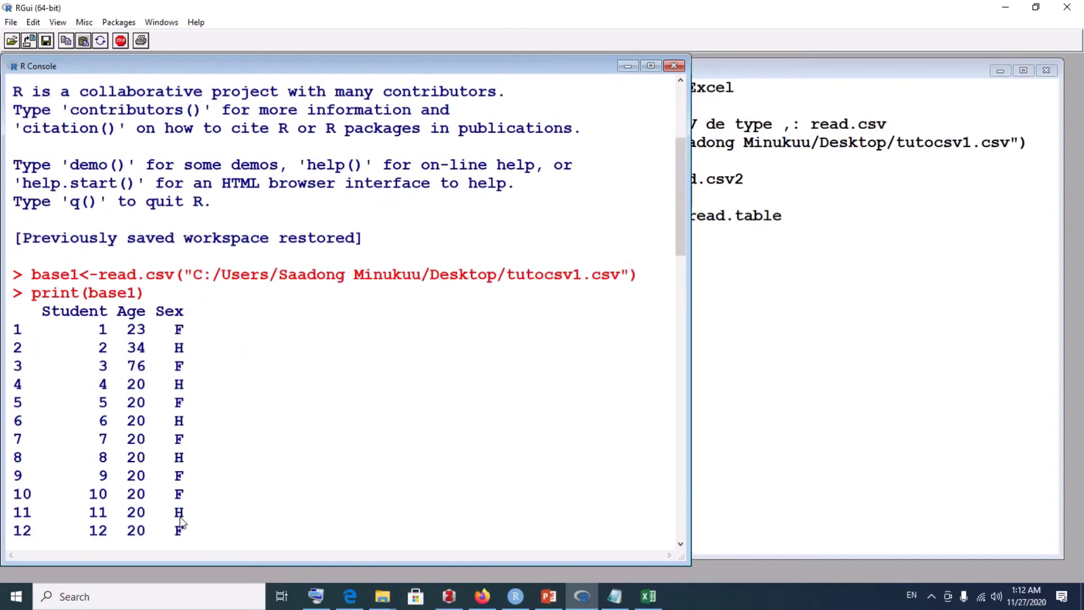
{"action": "scroll", "coordinate": [180, 462], "scroll_direction": "down", "scroll_amount": 19}
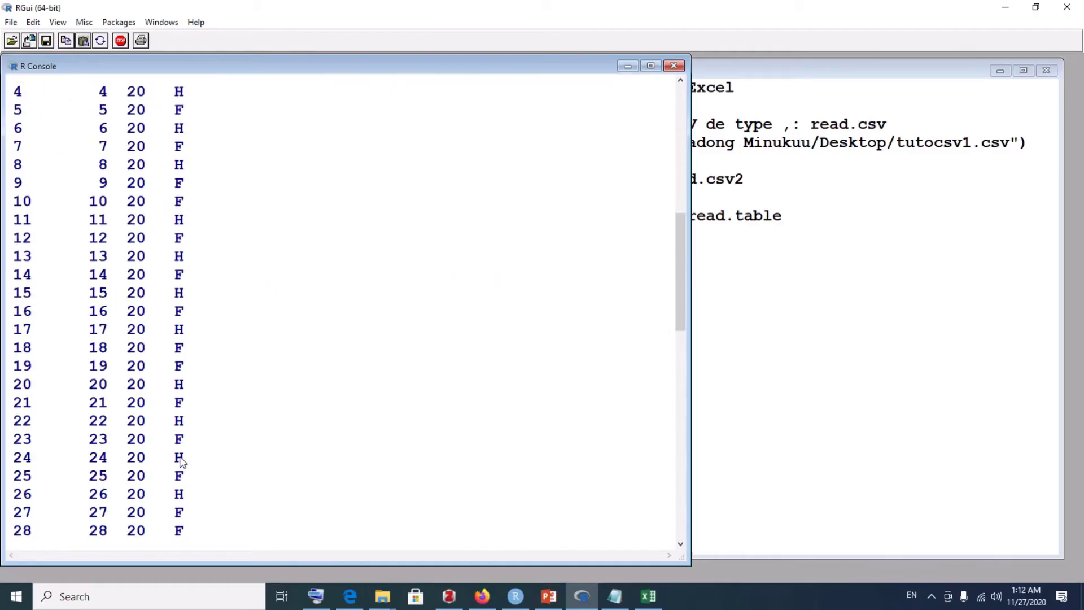
{"action": "scroll", "coordinate": [180, 462], "scroll_direction": "down", "scroll_amount": 2}
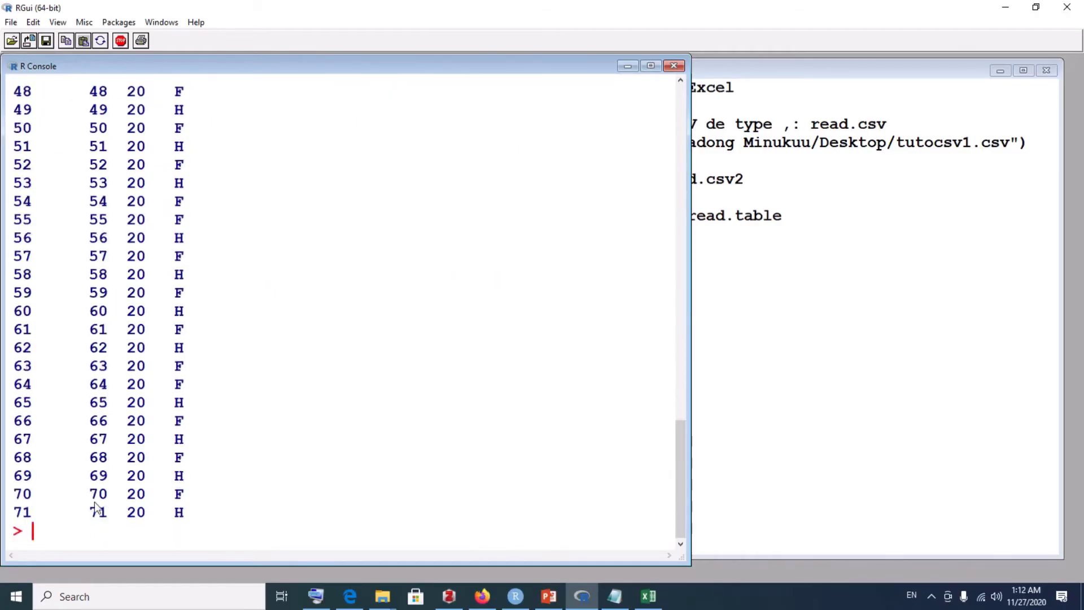
{"action": "scroll", "coordinate": [162, 280], "scroll_direction": "up", "scroll_amount": 20}
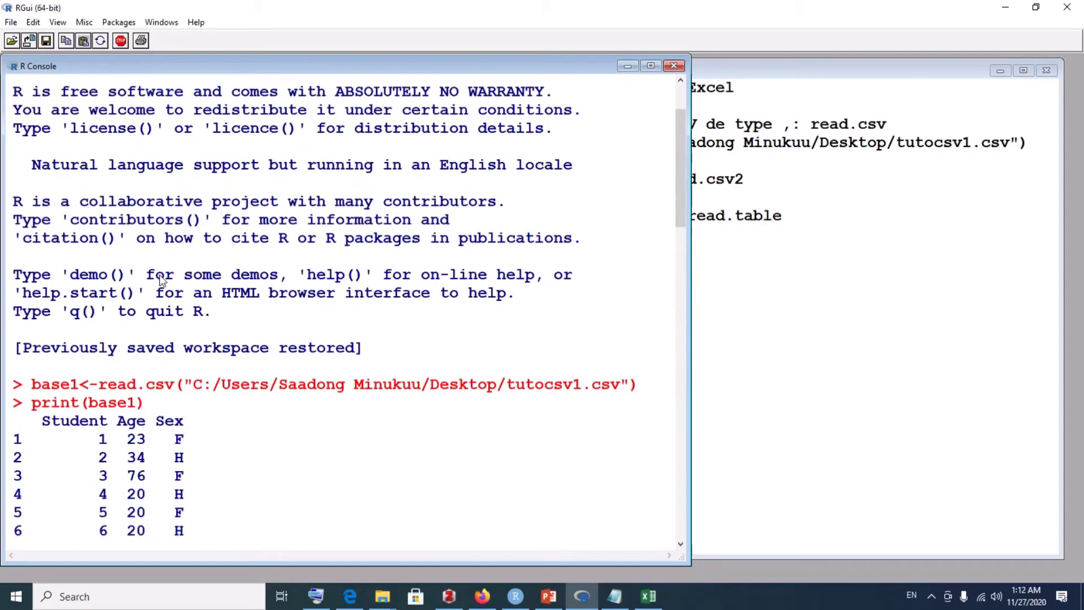
- Try to compute the mean age at the console prompt with mean(base$Age)
{"action": "scroll", "coordinate": [162, 280], "scroll_direction": "down", "scroll_amount": 20}
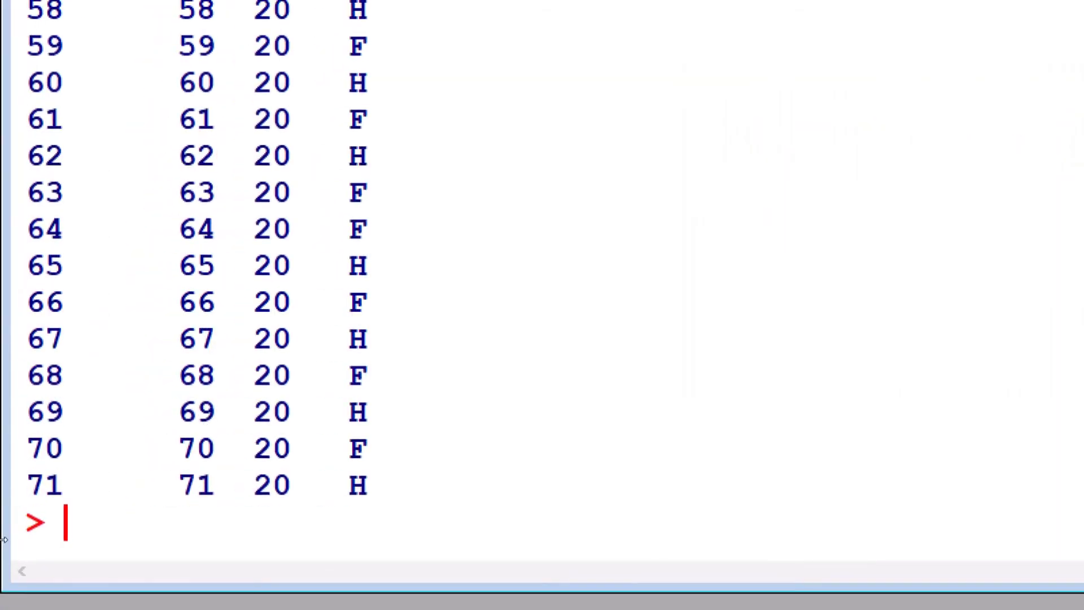
{"action": "type", "text": "mean"}
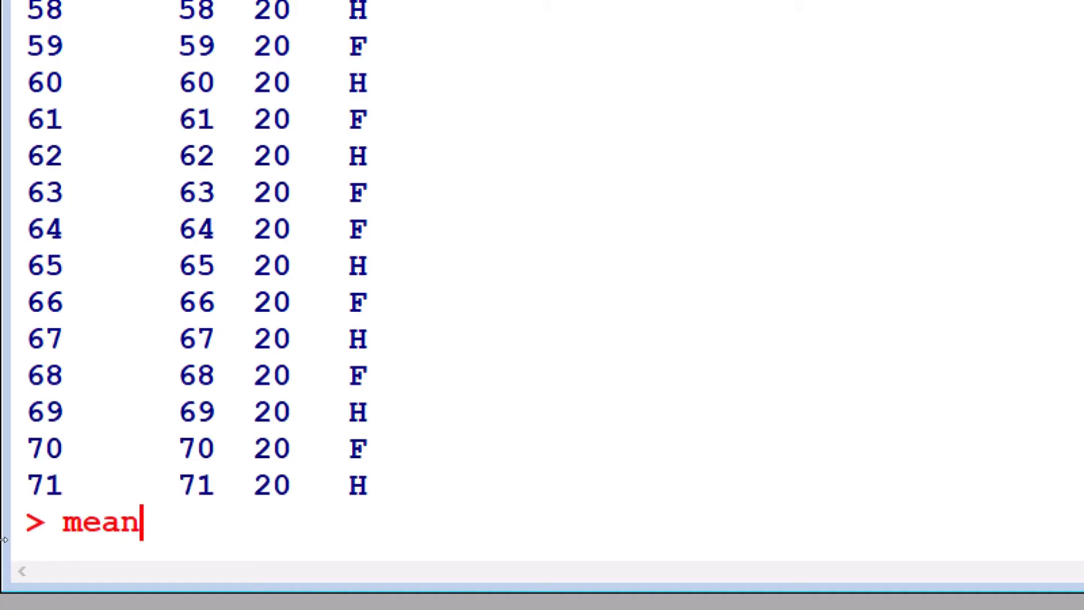
{"action": "type", "text": "(base"}
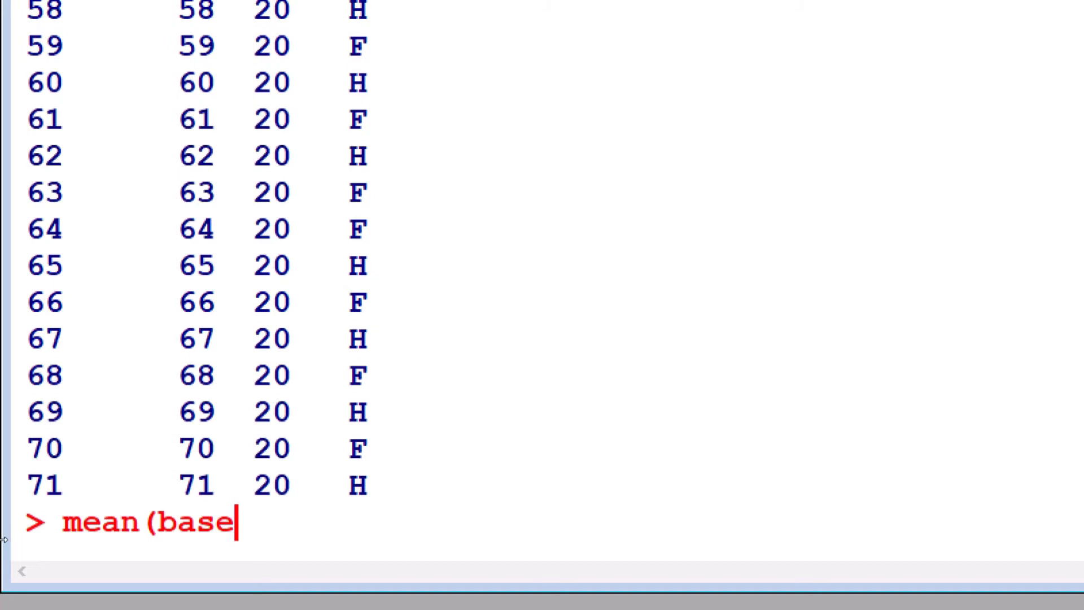
{"action": "type", "text": "$"}
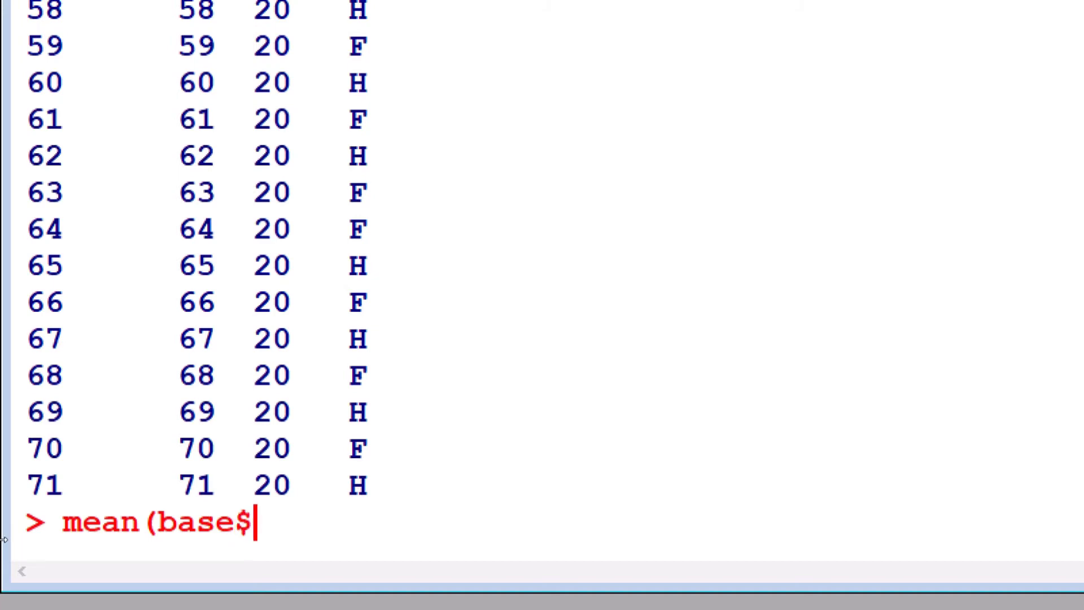
{"action": "type", "text": "A"}
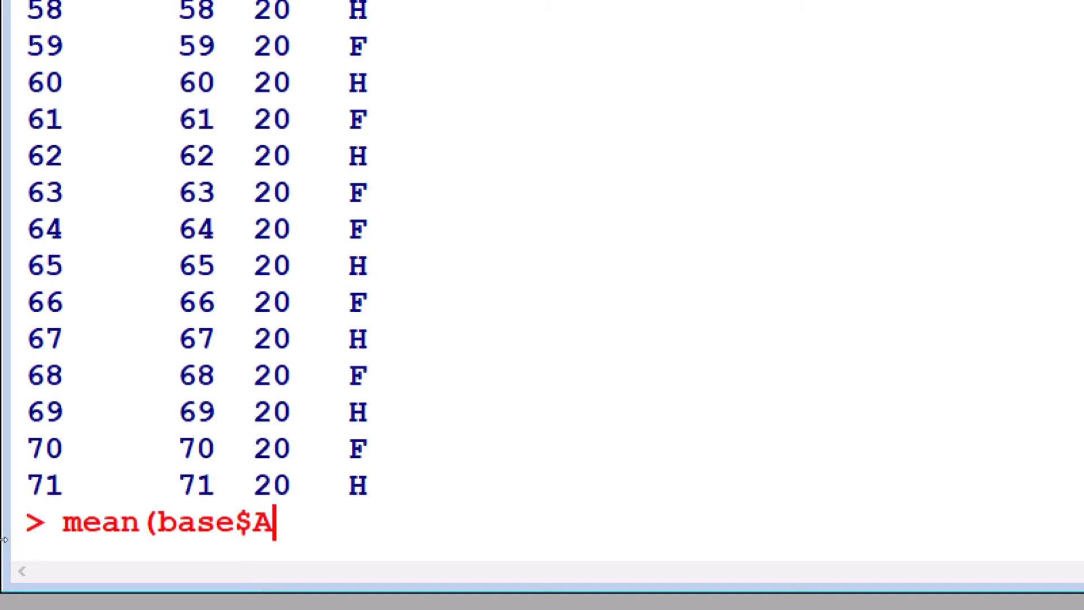
{"action": "type", "text": "ge"}
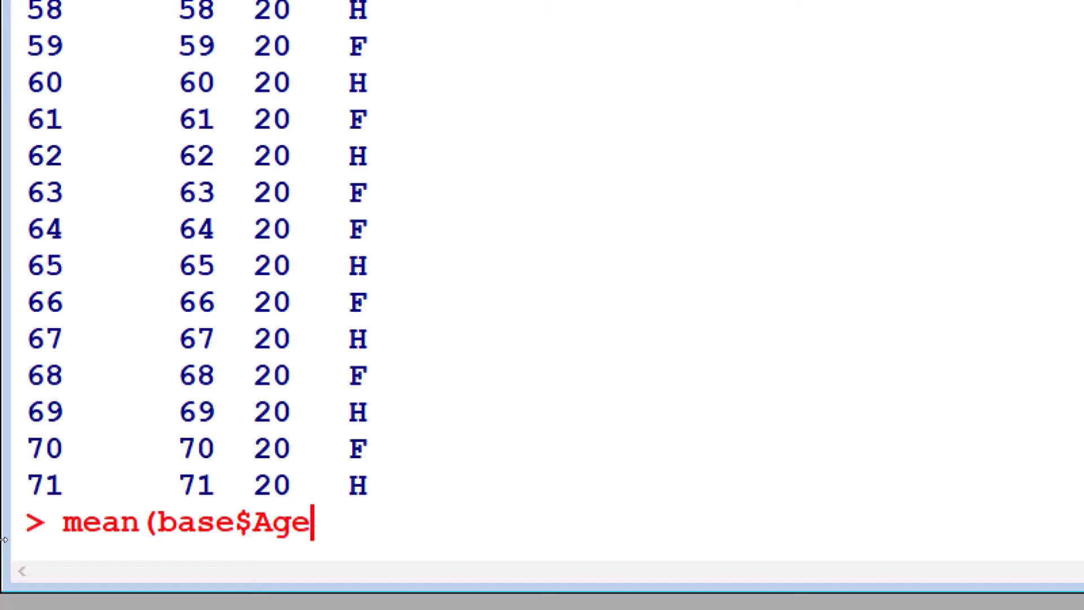
{"action": "type", "text": ")"}
{"action": "key", "text": "Return"}
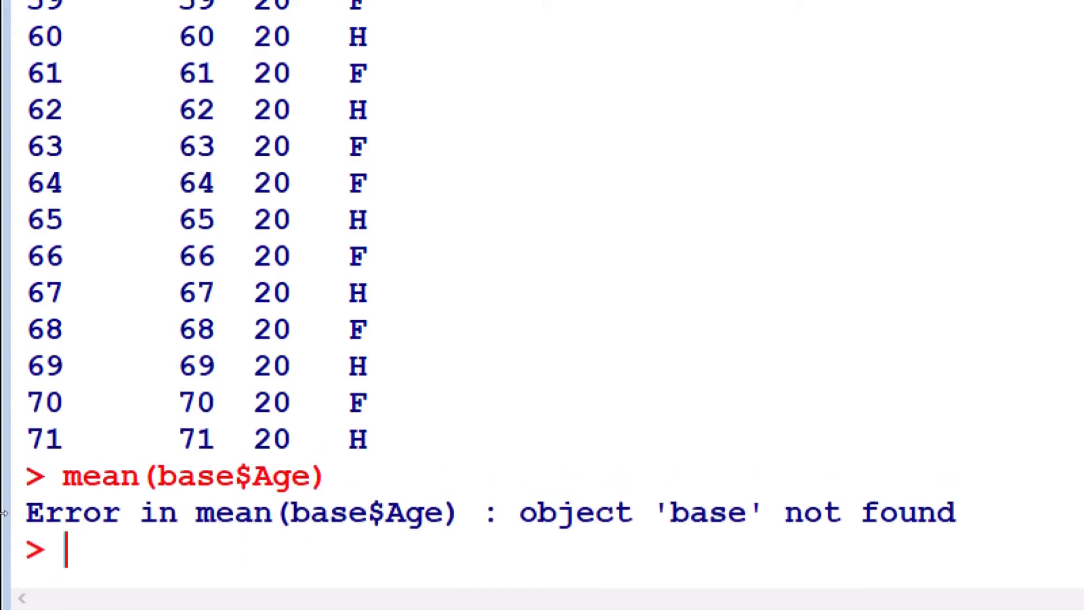
- Check the data set's name in the import command and compute the mean age with mean(base1$Age)
{"action": "scroll", "coordinate": [4, 329], "scroll_direction": "up", "scroll_amount": 20}
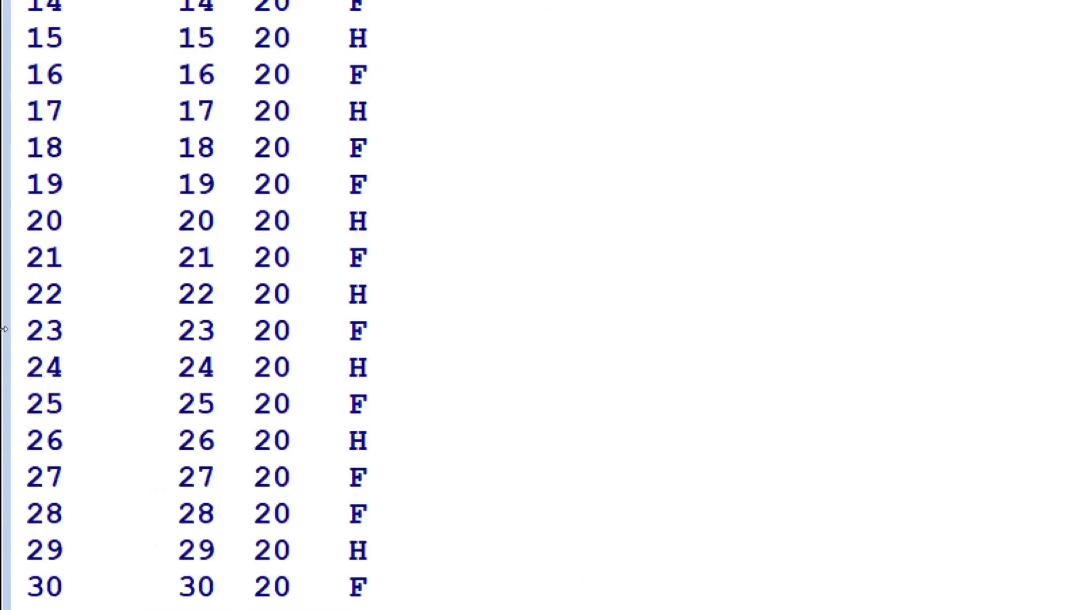
{"action": "scroll", "coordinate": [4, 329], "scroll_direction": "down", "scroll_amount": 2}
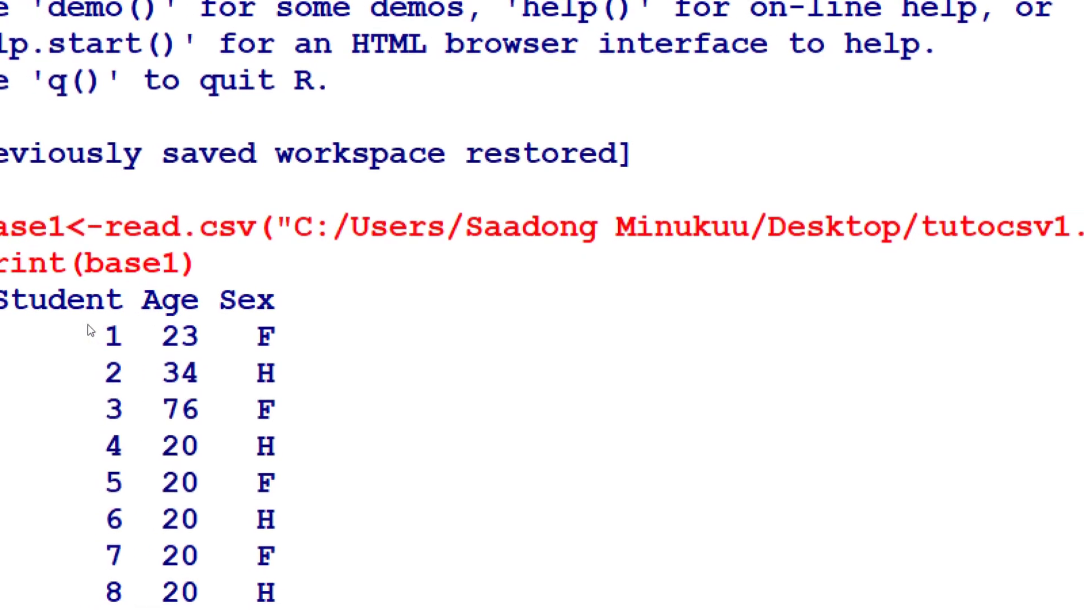
{"action": "scroll", "coordinate": [54, 349], "scroll_direction": "down", "scroll_amount": 10}
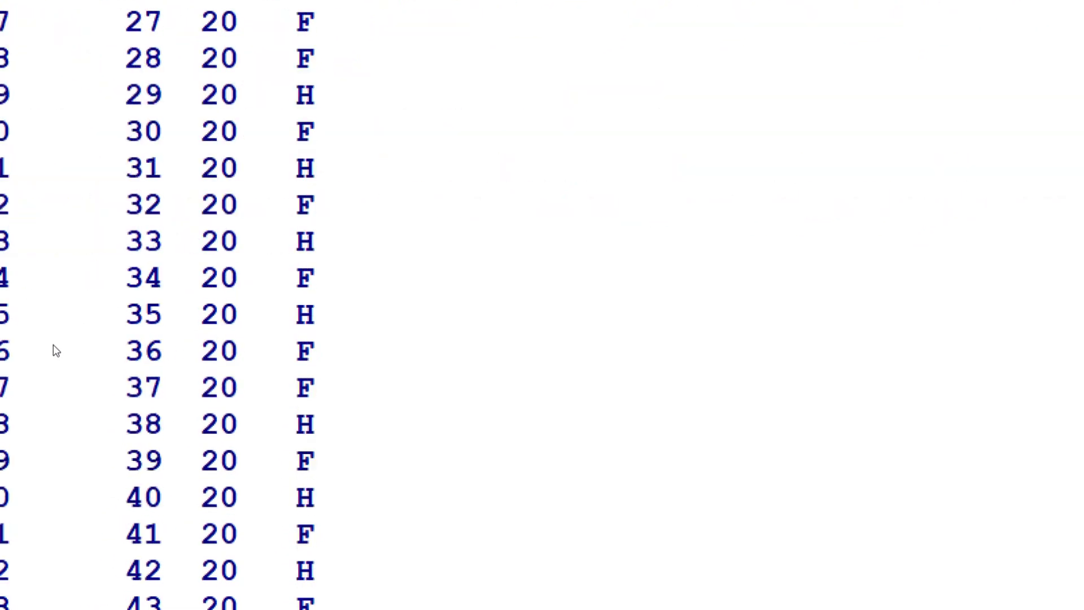
{"action": "scroll", "coordinate": [54, 349], "scroll_direction": "down", "scroll_amount": 9}
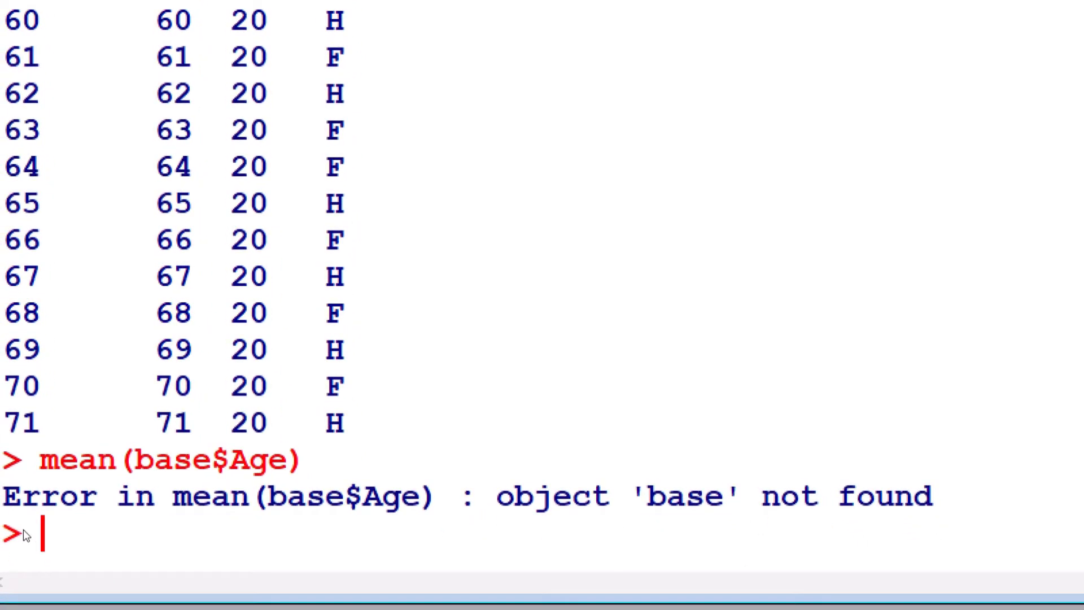
{"action": "type", "text": "mean"}
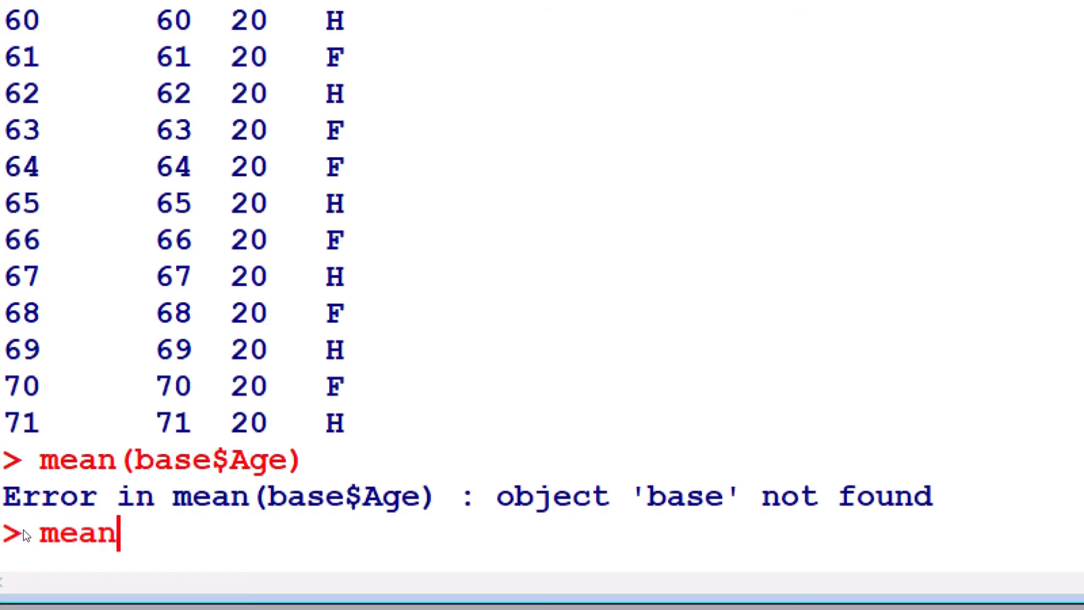
{"action": "type", "text": "(base"}
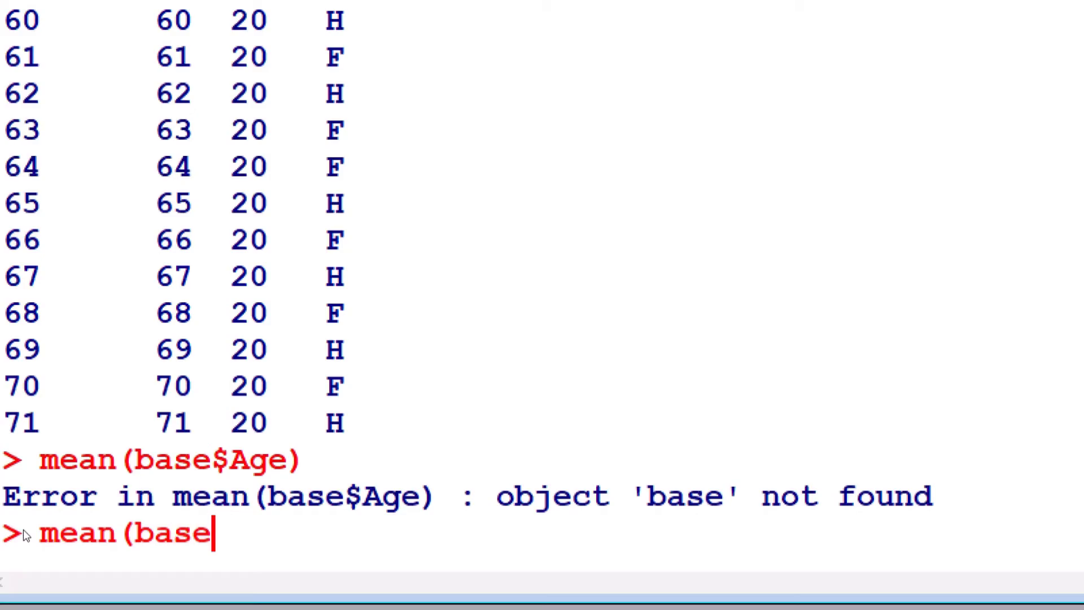
{"action": "type", "text": "1$"}
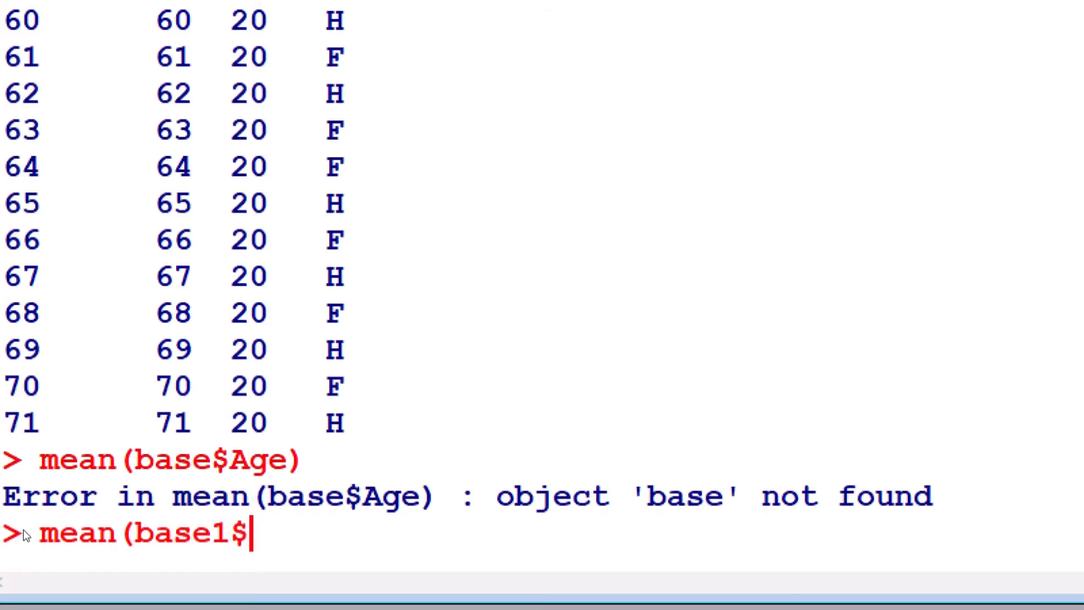
{"action": "type", "text": "Age"}
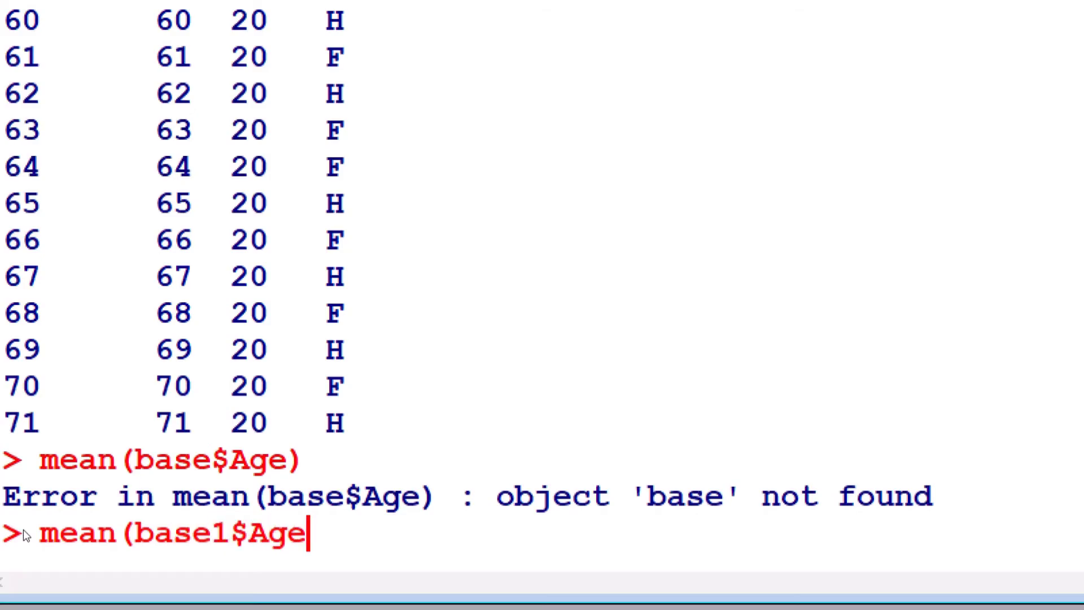
{"action": "type", "text": ")"}
{"action": "key", "text": "Return"}
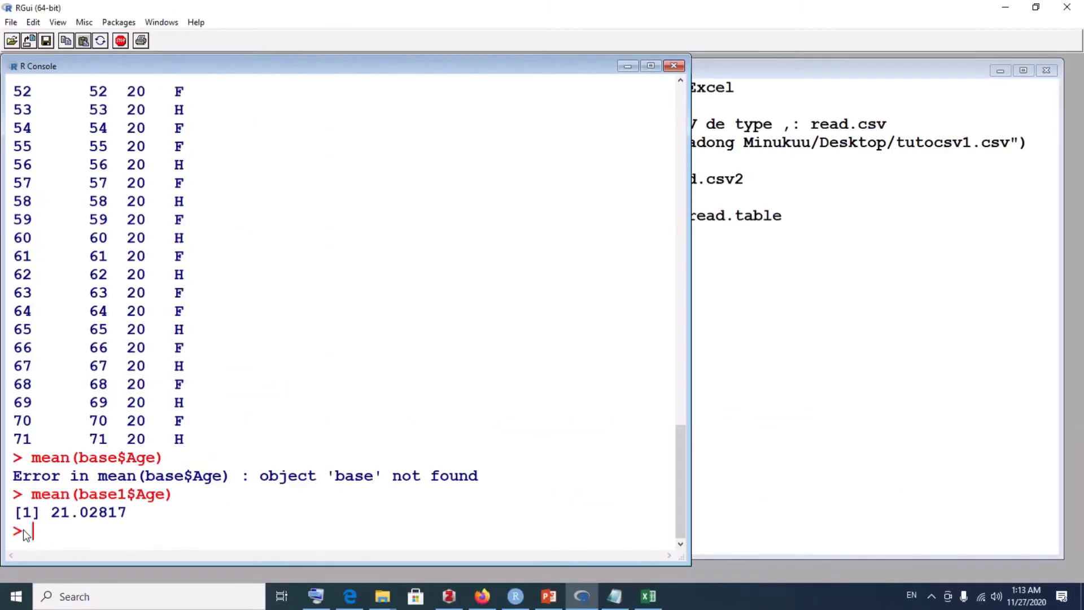
- Begin the command base<-read.csv2(" on a new line below the Methode 2 comment in the script
{"action": "left_click", "coordinate": [816, 189]}
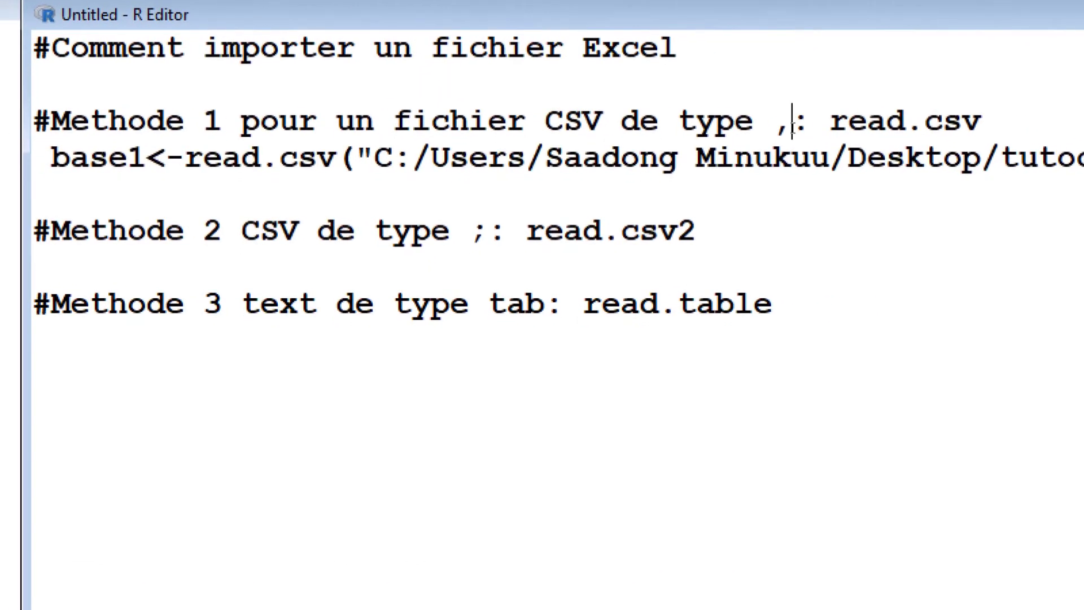
{"action": "left_click_drag", "start_coordinate": [793, 128], "coordinate": [780, 132]}
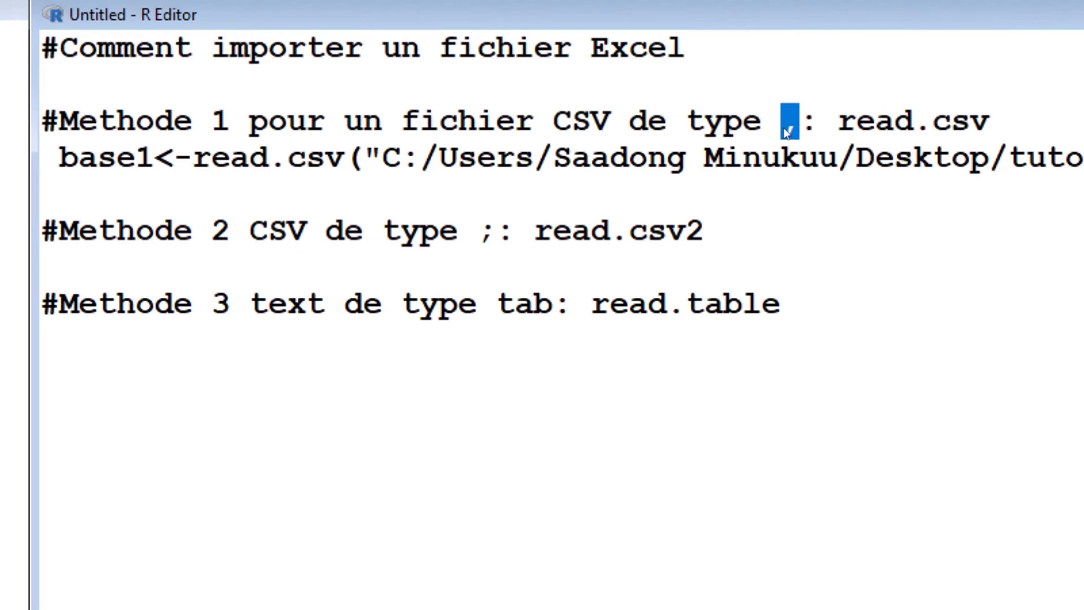
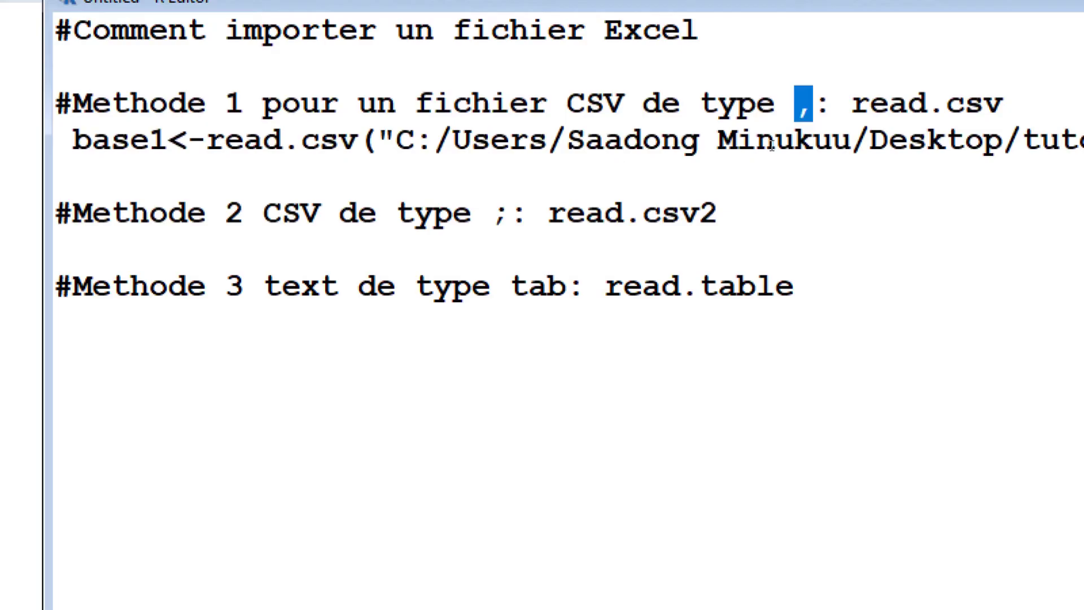
{"action": "left_click", "coordinate": [742, 207]}
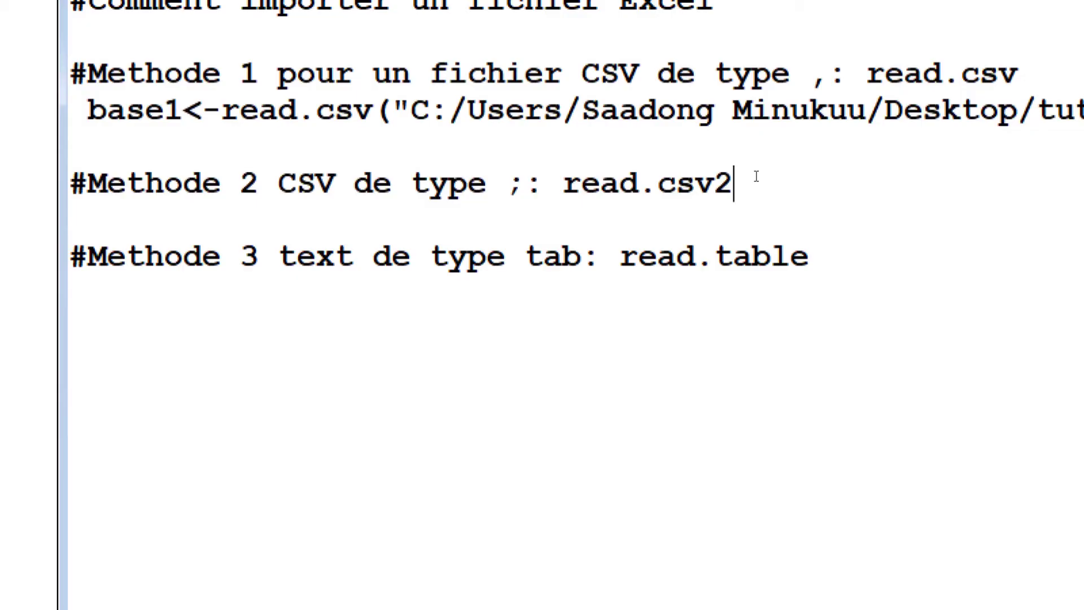
{"action": "key", "text": "Return"}
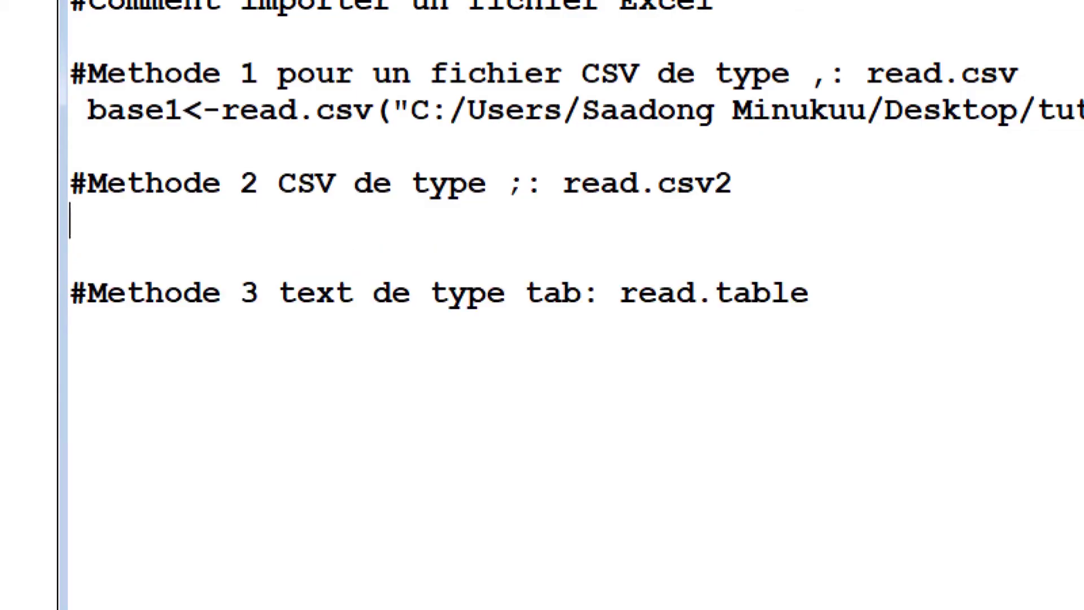
{"action": "type", "text": "bas"}
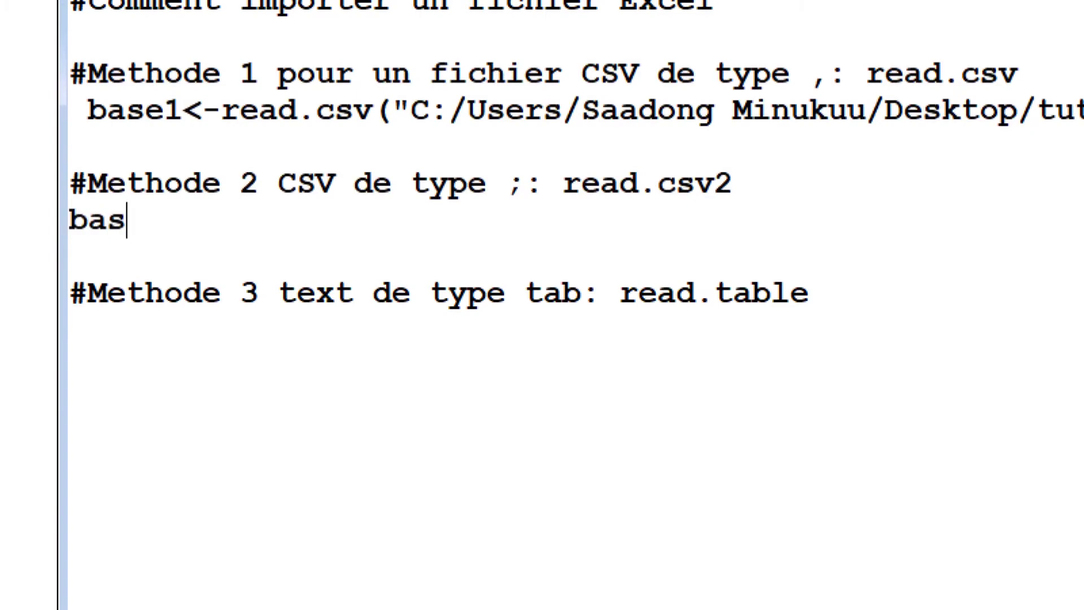
{"action": "type", "text": "e<-"}
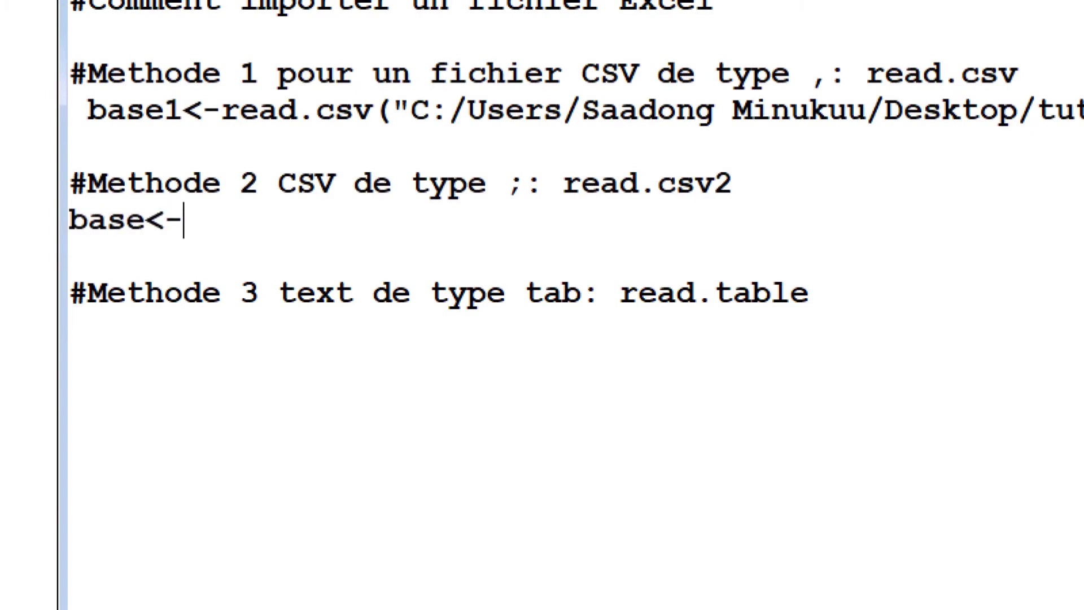
{"action": "type", "text": "read"}
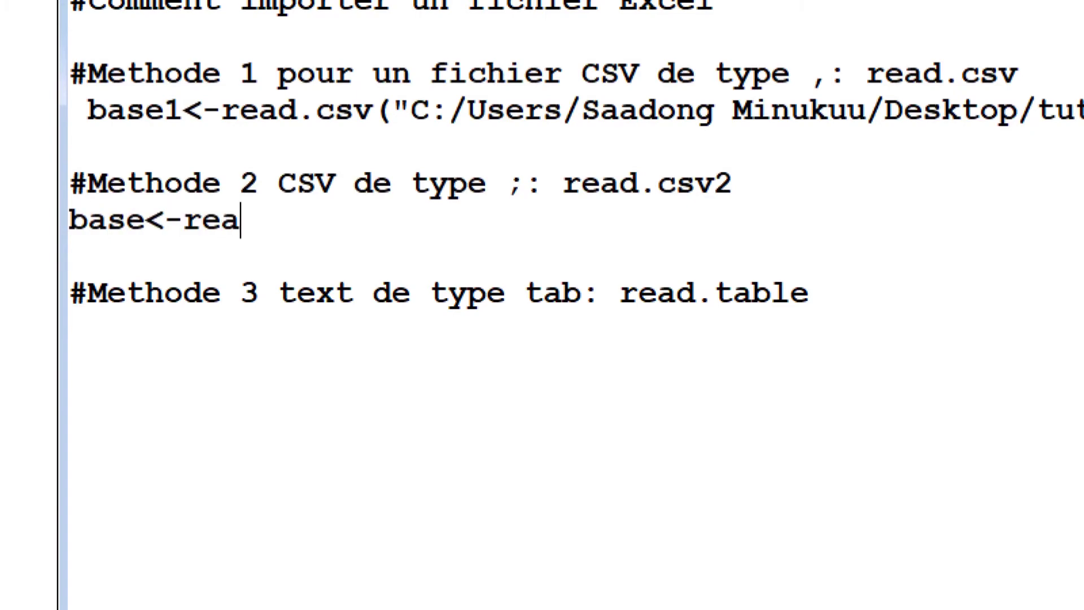
{"action": "type", "text": ".csv2"}
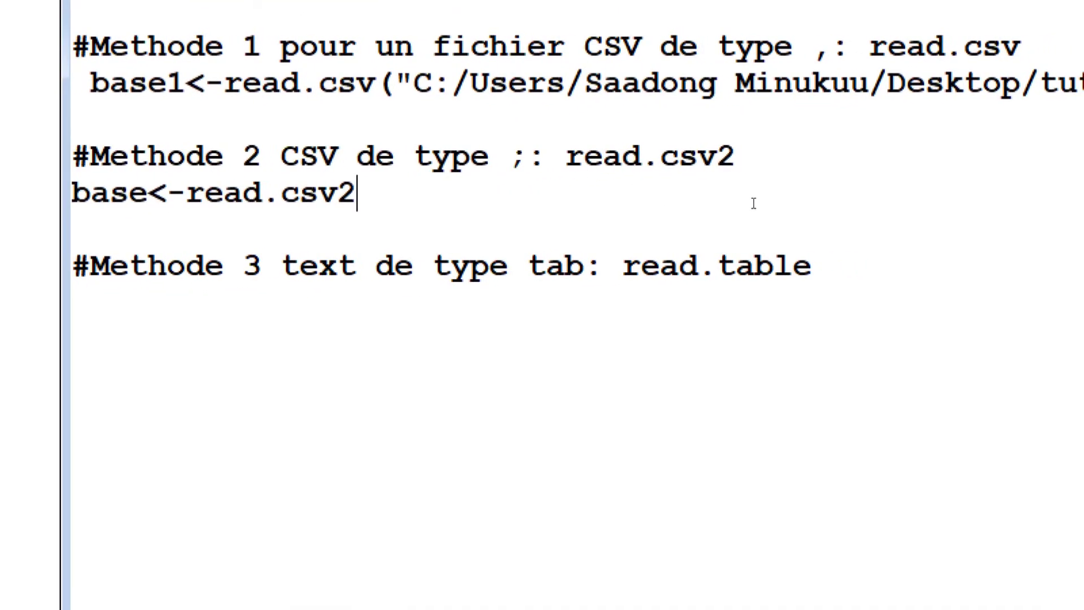
{"action": "type", "text": "("}
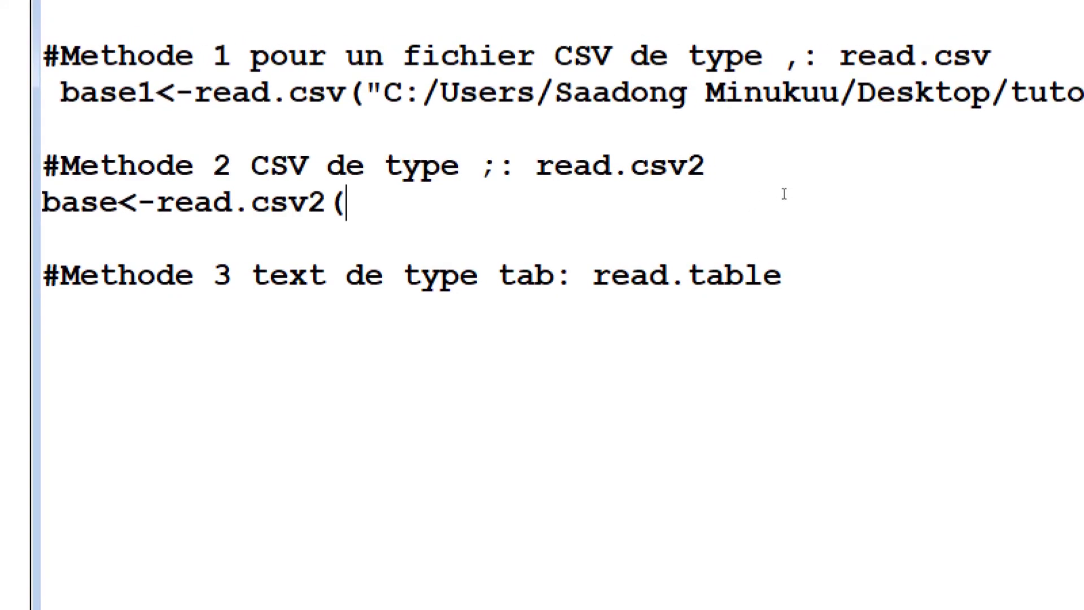
{"action": "type", "text": "\""}
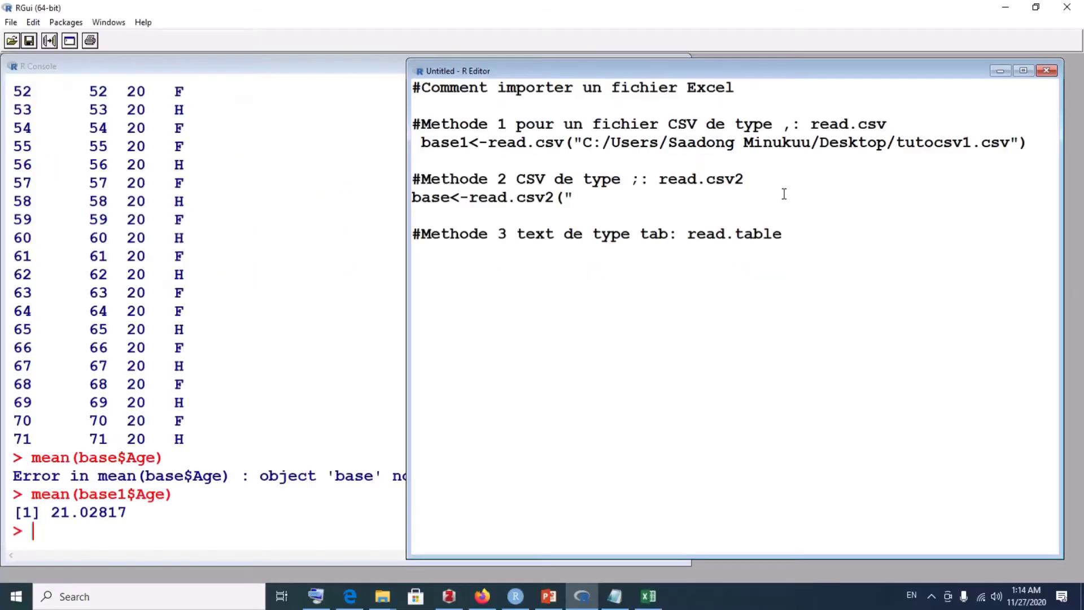
- Close the leftover file properties on the desktop and view DATA_PREMA in Notepad to check its field separator
{"action": "left_click", "coordinate": [1006, 7]}
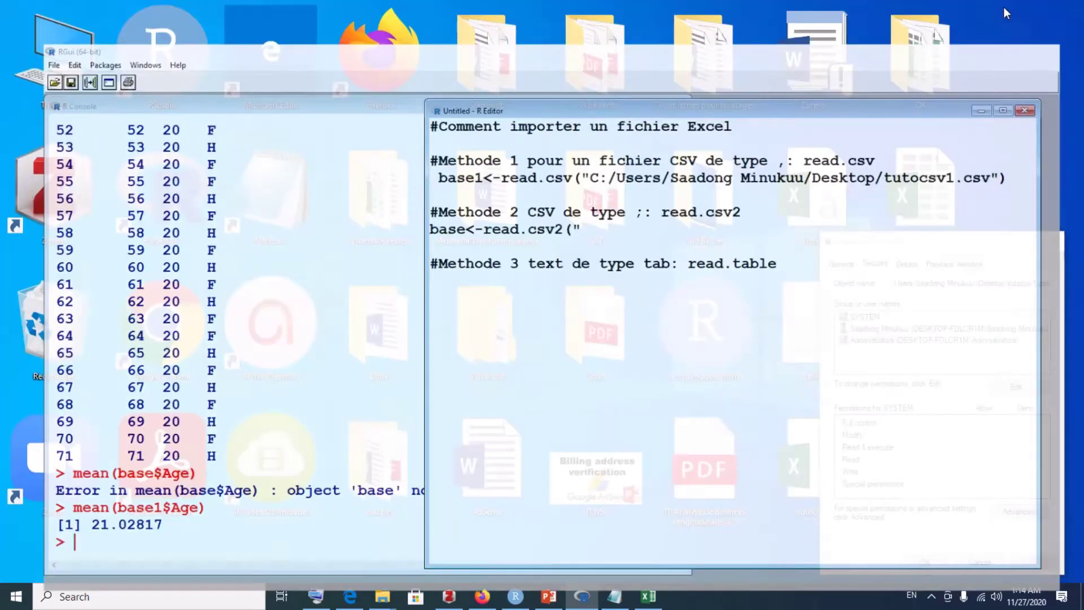
{"action": "left_click", "coordinate": [1054, 240]}
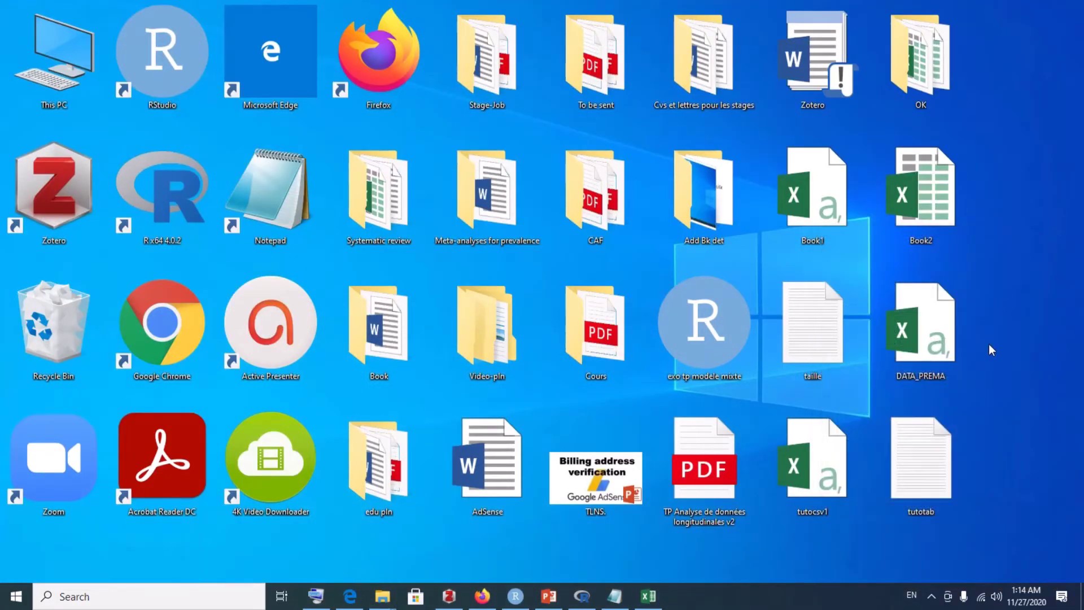
{"action": "right_click", "coordinate": [935, 347]}
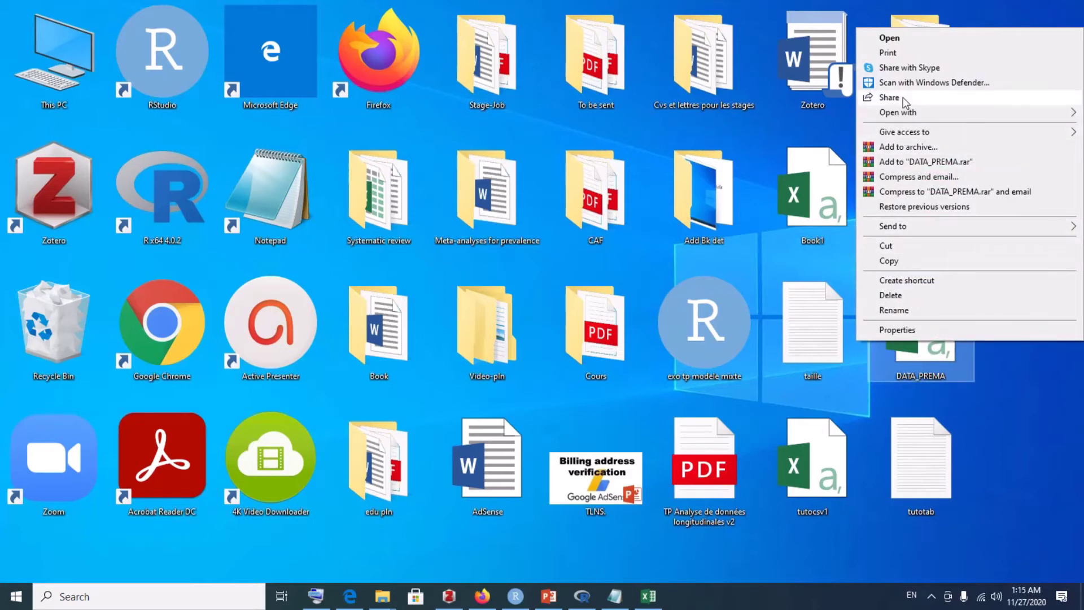
{"action": "mouse_move", "coordinate": [898, 113]}
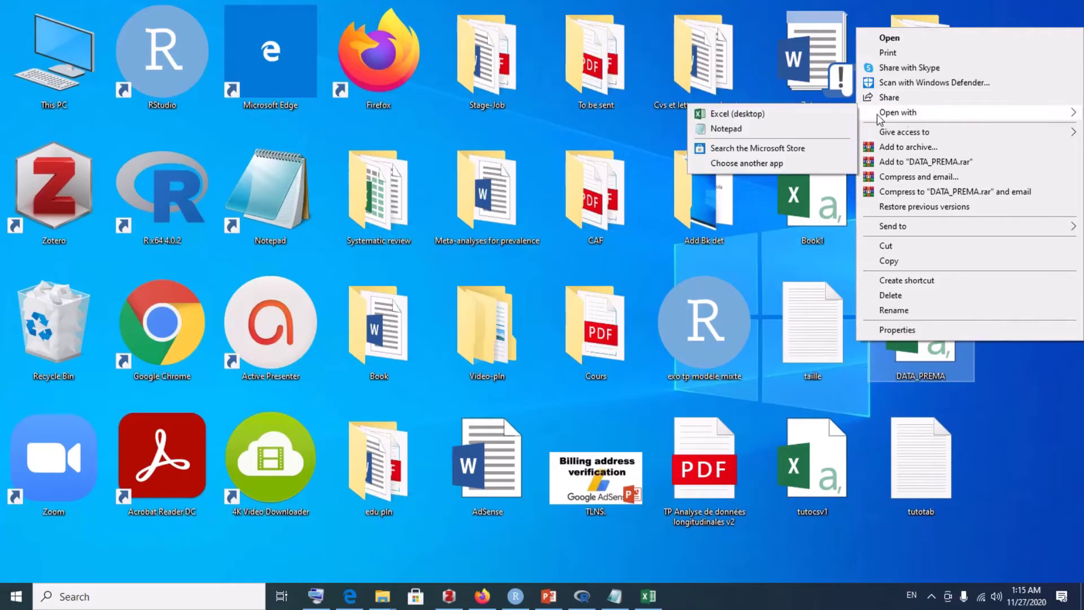
{"action": "left_click", "coordinate": [805, 127]}
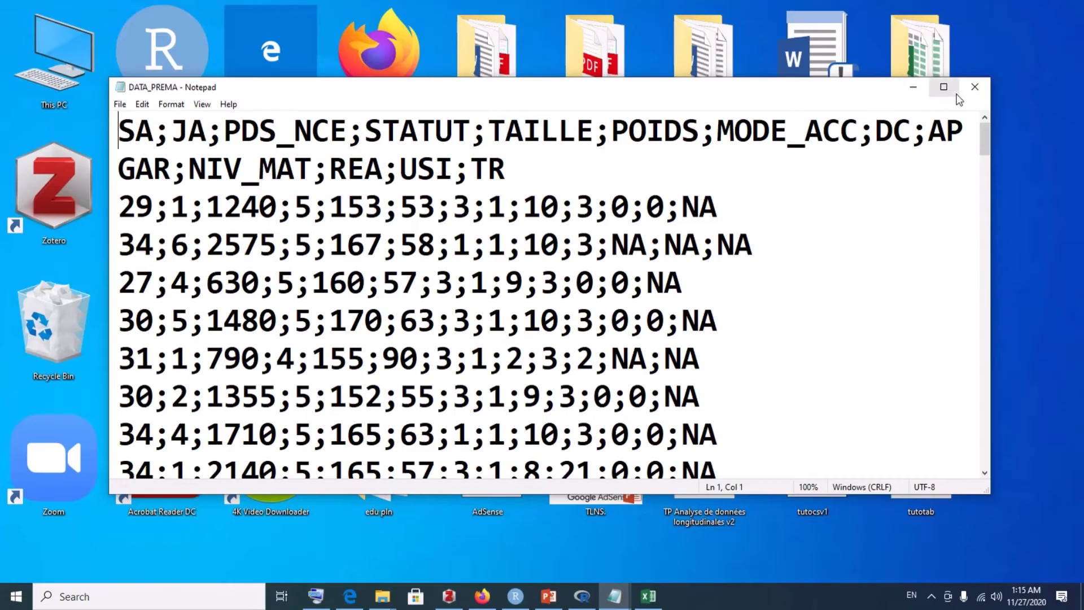
{"action": "left_click", "coordinate": [976, 87]}
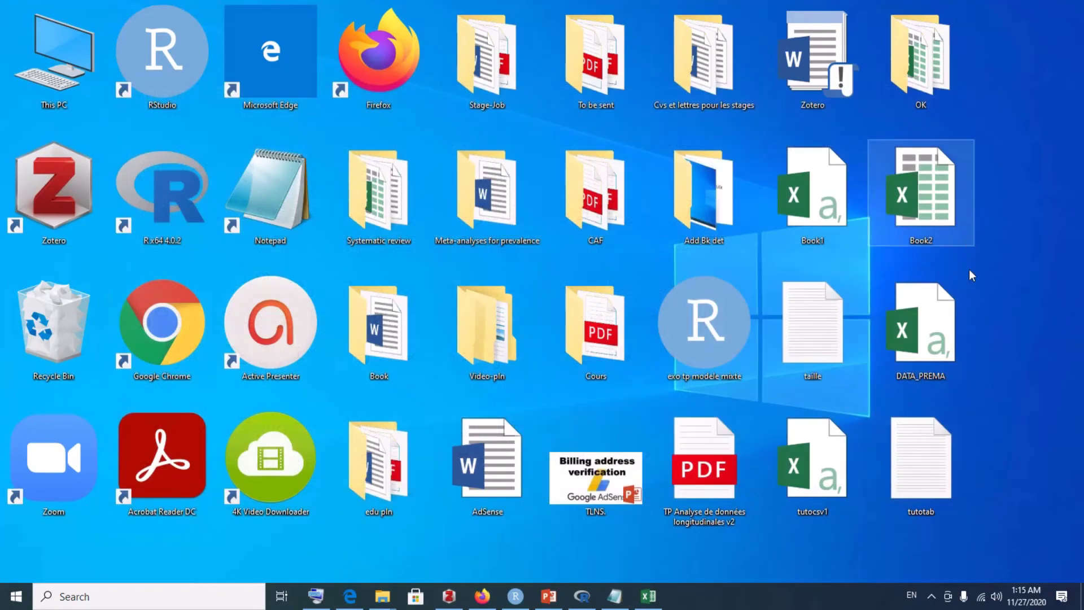
- View DATA_PREMA in Excel, close it, and minimize the tutotab workbook without saving or closing it
{"action": "double_click", "coordinate": [932, 335]}
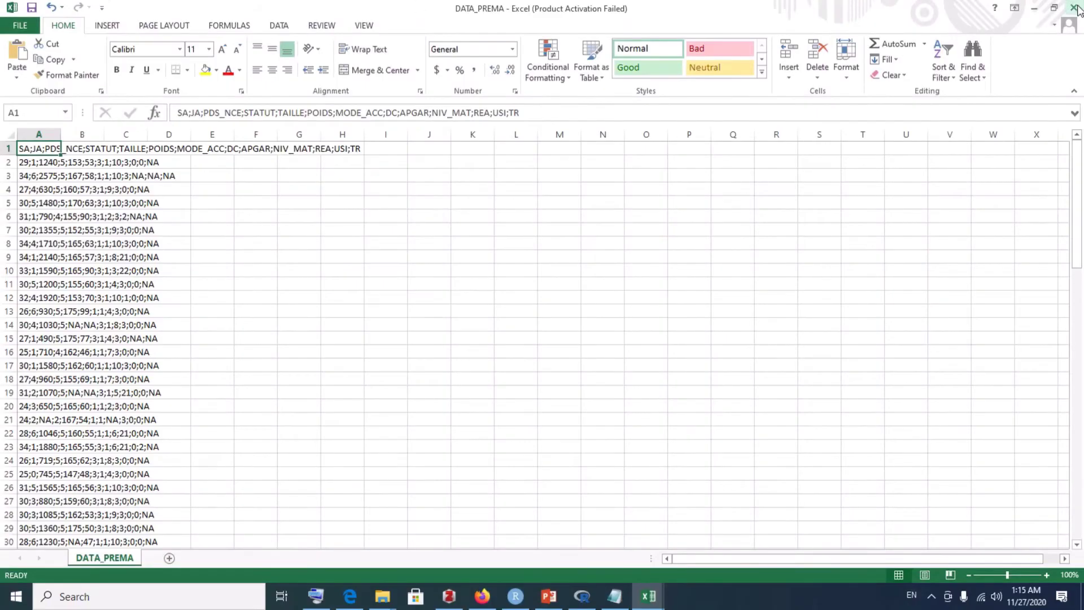
{"action": "left_click", "coordinate": [1075, 7]}
{"action": "left_click", "coordinate": [1078, 8]}
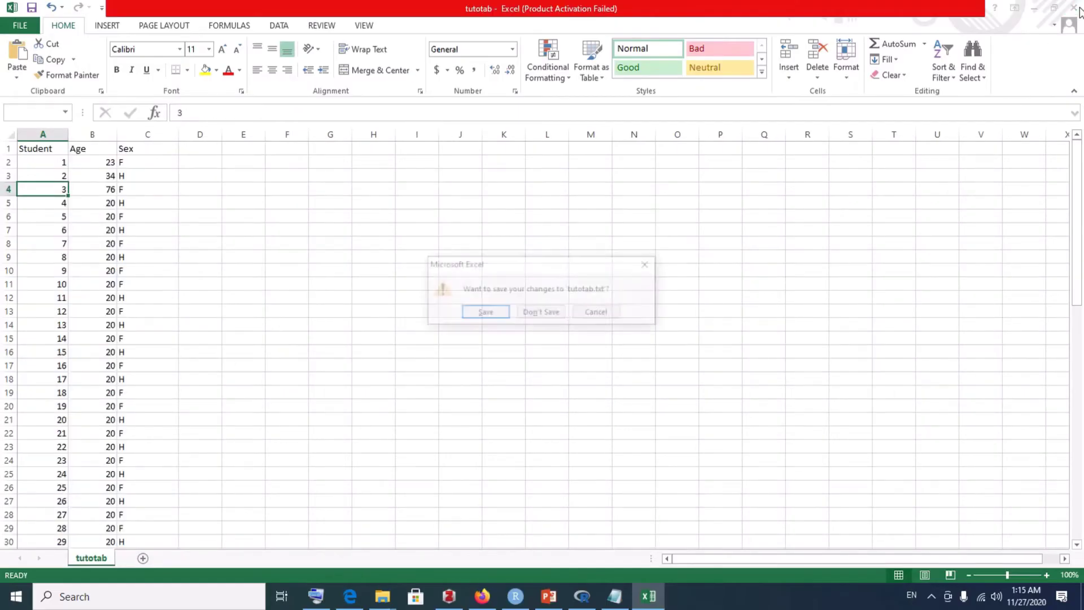
{"action": "left_click", "coordinate": [599, 314]}
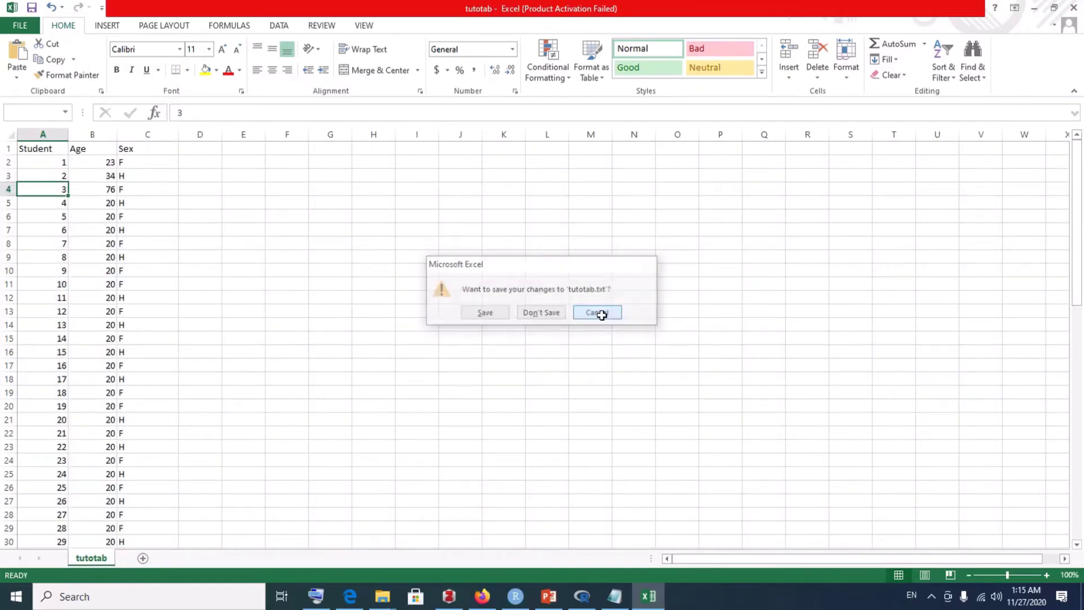
{"action": "left_click", "coordinate": [1036, 8]}
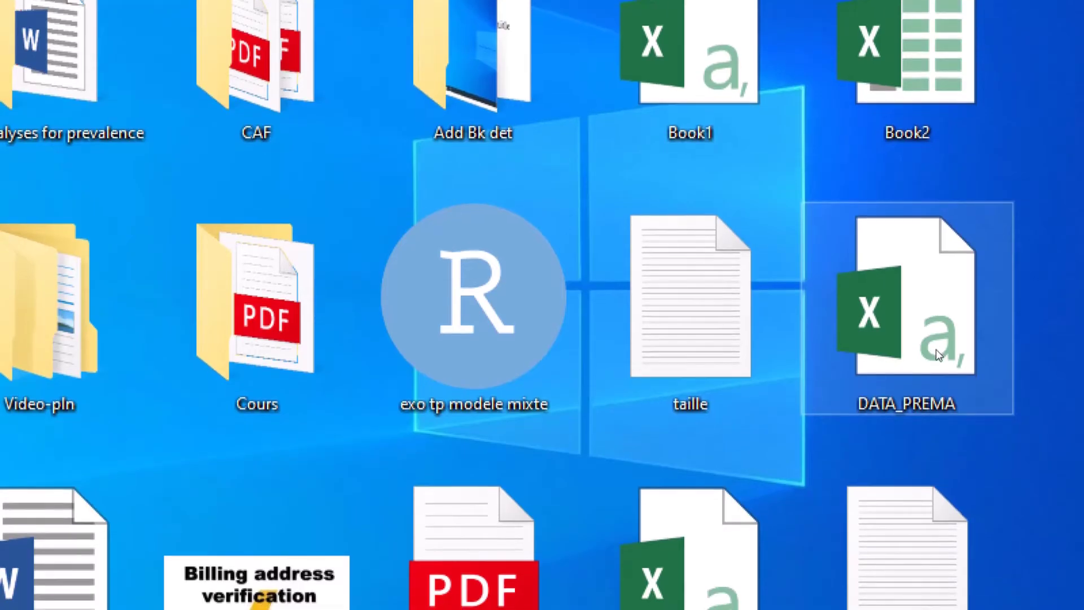
- Copy the full file path of DATA_PREMA.csv from its file properties
{"action": "right_click", "coordinate": [937, 355]}
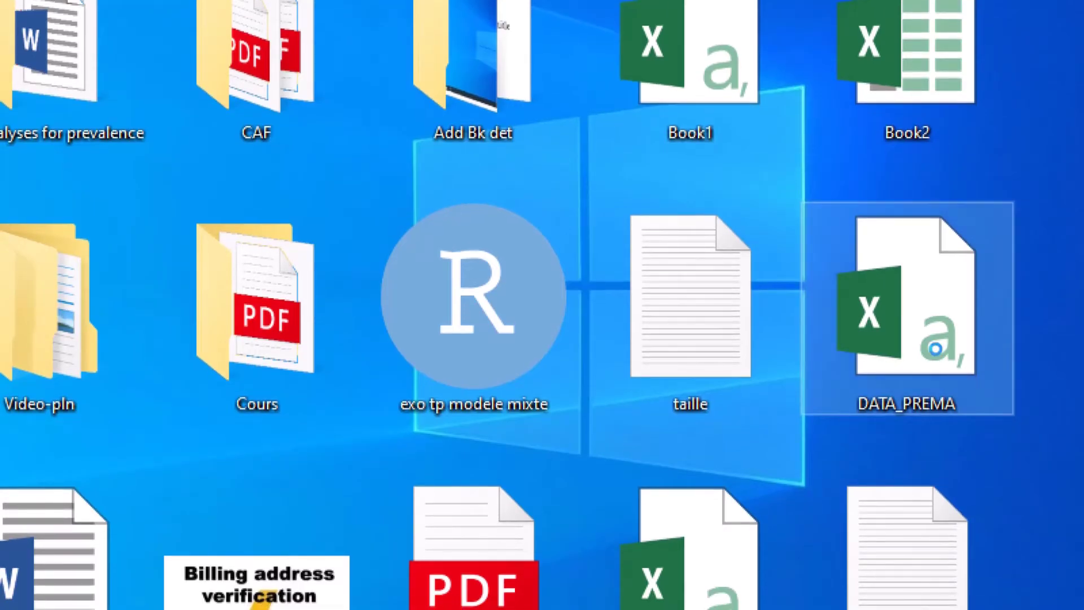
{"action": "left_click", "coordinate": [926, 331]}
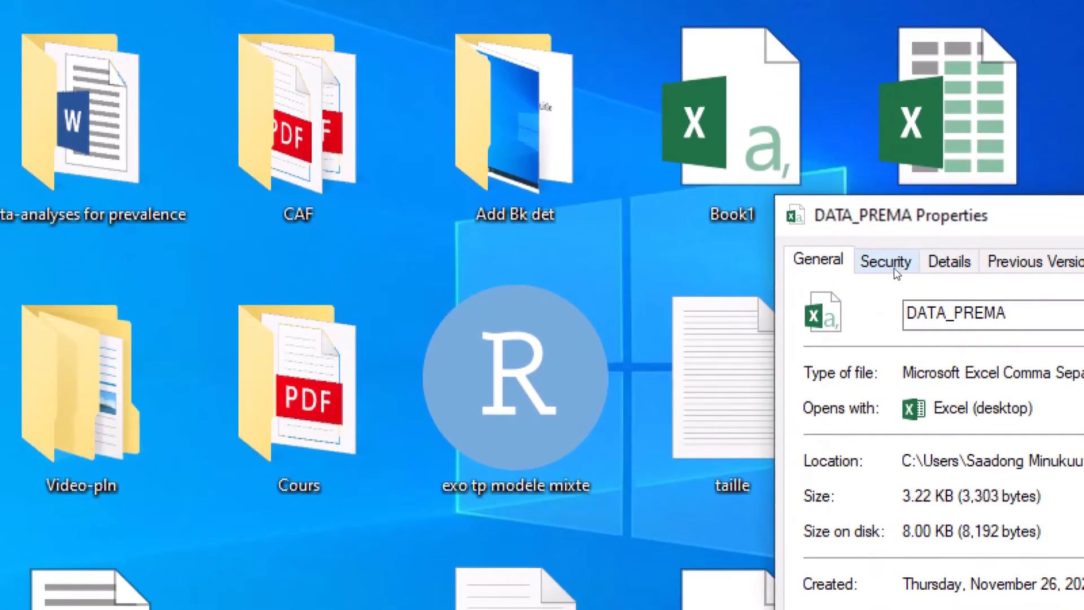
{"action": "left_click", "coordinate": [864, 281]}
{"action": "left_click", "coordinate": [902, 284]}
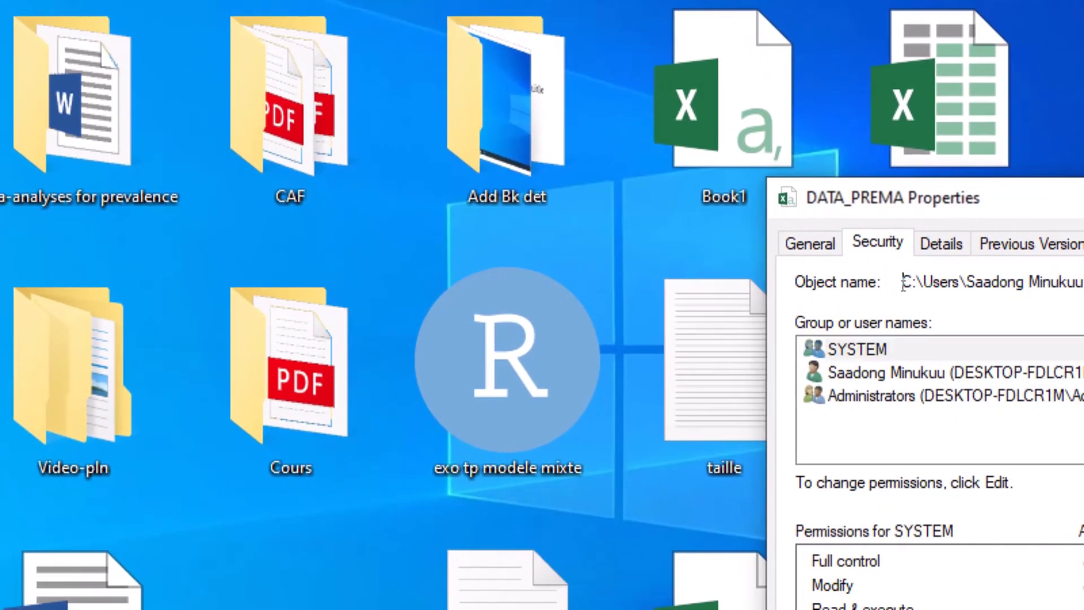
{"action": "left_click_drag", "start_coordinate": [902, 284], "coordinate": [1083, 297]}
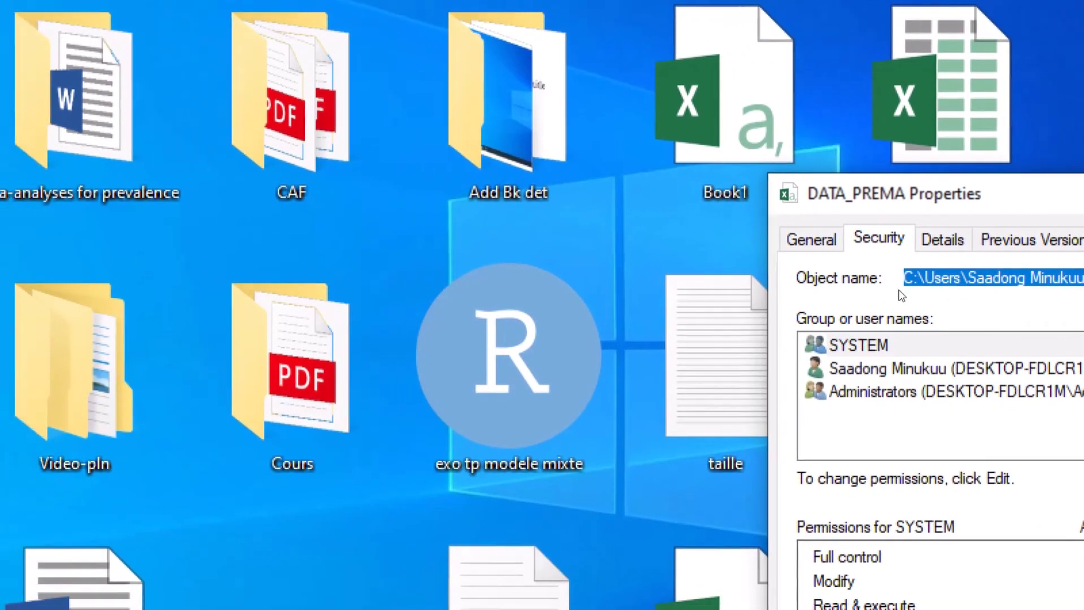
{"action": "left_click", "coordinate": [906, 277]}
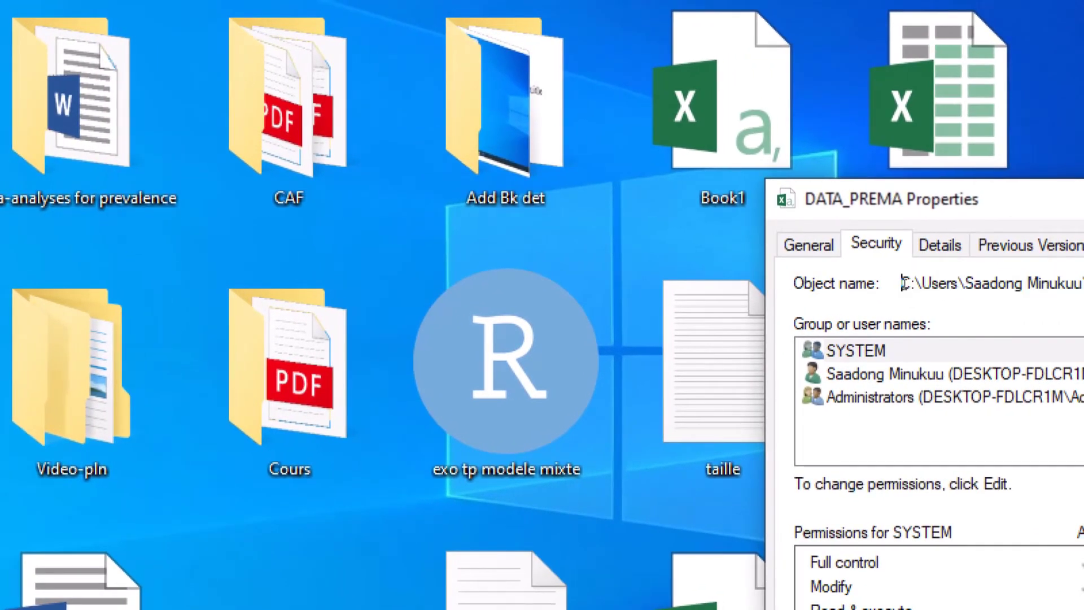
{"action": "left_click_drag", "start_coordinate": [904, 282], "coordinate": [1083, 296]}
{"action": "key", "text": "ctrl+c"}
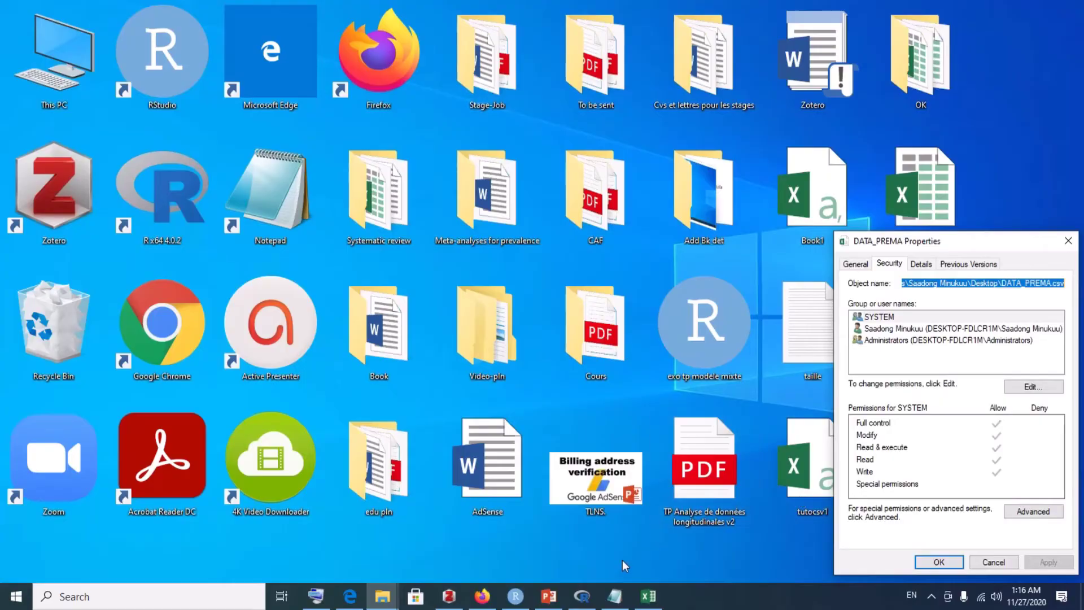
- Return to the R script, paste the DATA_PREMA.csv path into read.csv2 and close the quotation mark and parenthesis
{"action": "left_click", "coordinate": [589, 600]}
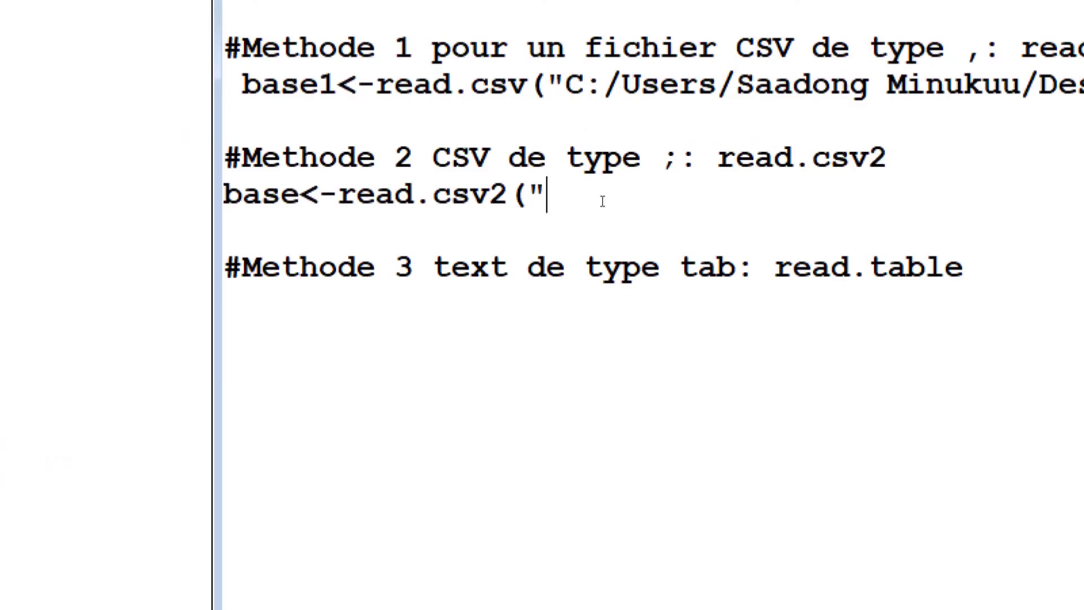
{"action": "right_click", "coordinate": [603, 201]}
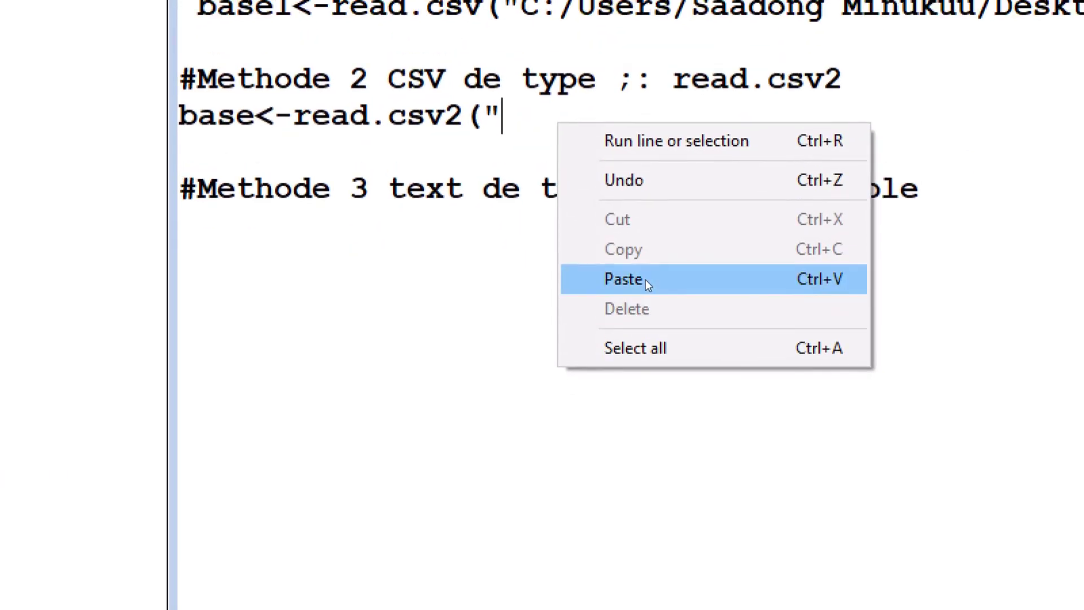
{"action": "left_click", "coordinate": [646, 279]}
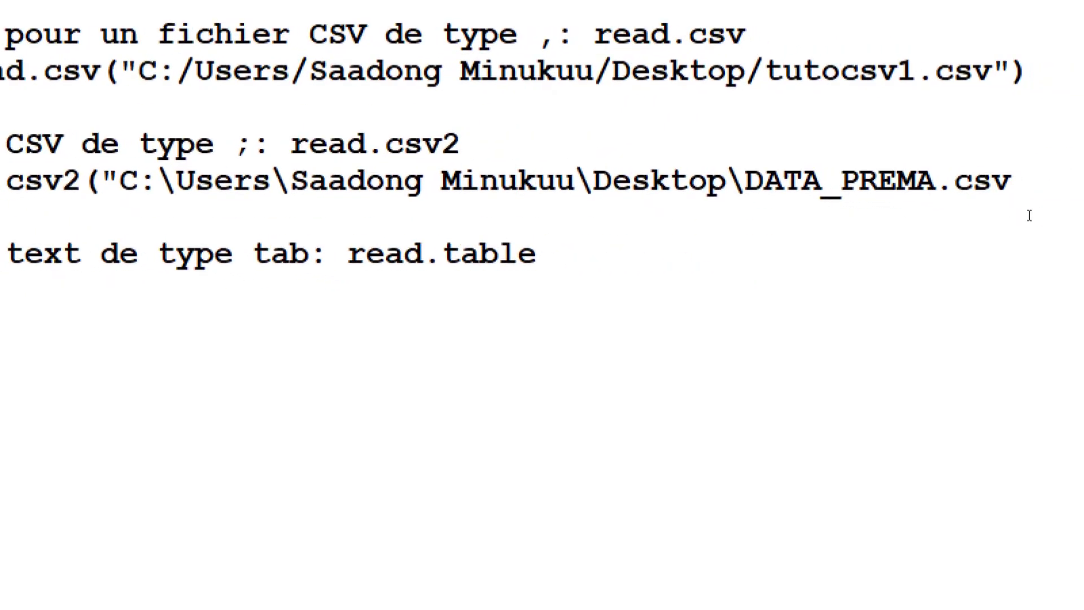
{"action": "type", "text": "\")"}
- Replace every backslash in the DATA_PREMA.csv path with a forward slash
{"action": "key", "text": "Left"}
{"action": "key", "text": "Left"}
{"action": "key", "text": "Left"}
{"action": "key", "text": "Left"}
{"action": "key", "text": "Left"}
{"action": "key", "text": "Left"}
{"action": "key", "text": "Left"}
{"action": "key", "text": "Left"}
{"action": "key", "text": "Left"}
{"action": "key", "text": "Left"}
{"action": "key", "text": "Left"}
{"action": "key", "text": "Left"}
{"action": "key", "text": "Left"}
{"action": "key", "text": "Left"}
{"action": "key", "text": "Left"}
{"action": "key", "text": "Left"}
{"action": "key", "text": "Left"}
{"action": "key", "text": "Left"}
{"action": "key", "text": "Left"}
{"action": "key", "text": "Left"}
{"action": "key", "text": "Left"}
{"action": "key", "text": "Left"}
{"action": "key", "text": "Left"}
{"action": "key", "text": "Left"}
{"action": "key", "text": "Left"}
{"action": "key", "text": "Left"}
{"action": "key", "text": "Left"}
{"action": "key", "text": "Left"}
{"action": "key", "text": "Left"}
{"action": "key", "text": "Left"}
{"action": "key", "text": "Left"}
{"action": "key", "text": "Left"}
{"action": "key", "text": "BackSpace"}
{"action": "type", "text": "/"}
{"action": "key", "text": "Right"}
{"action": "key", "text": "Right"}
{"action": "key", "text": "Right"}
{"action": "key", "text": "Right"}
{"action": "key", "text": "Right"}
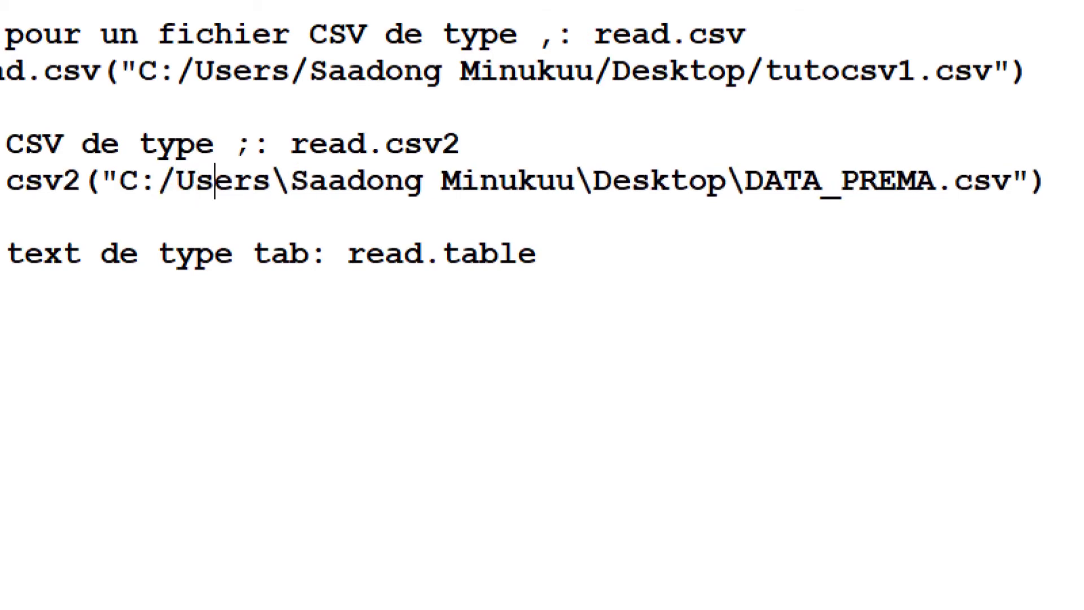
{"action": "key", "text": "BackSpace"}
{"action": "type", "text": "/"}
{"action": "key", "text": "Right"}
{"action": "key", "text": "Right"}
{"action": "key", "text": "Right"}
{"action": "key", "text": "Right"}
{"action": "key", "text": "Right"}
{"action": "key", "text": "Right"}
{"action": "key", "text": "Right"}
{"action": "key", "text": "Right"}
{"action": "key", "text": "Right"}
{"action": "key", "text": "Right"}
{"action": "key", "text": "Right"}
{"action": "key", "text": "Right"}
{"action": "key", "text": "Right"}
{"action": "key", "text": "Right"}
{"action": "key", "text": "Right"}
{"action": "key", "text": "Right"}
{"action": "key", "text": "BackSpace"}
{"action": "type", "text": "/"}
{"action": "key", "text": "Right"}
{"action": "key", "text": "Right"}
{"action": "key", "text": "Right"}
{"action": "key", "text": "Right"}
{"action": "key", "text": "Right"}
{"action": "key", "text": "Right"}
{"action": "key", "text": "Right"}
{"action": "key", "text": "Right"}
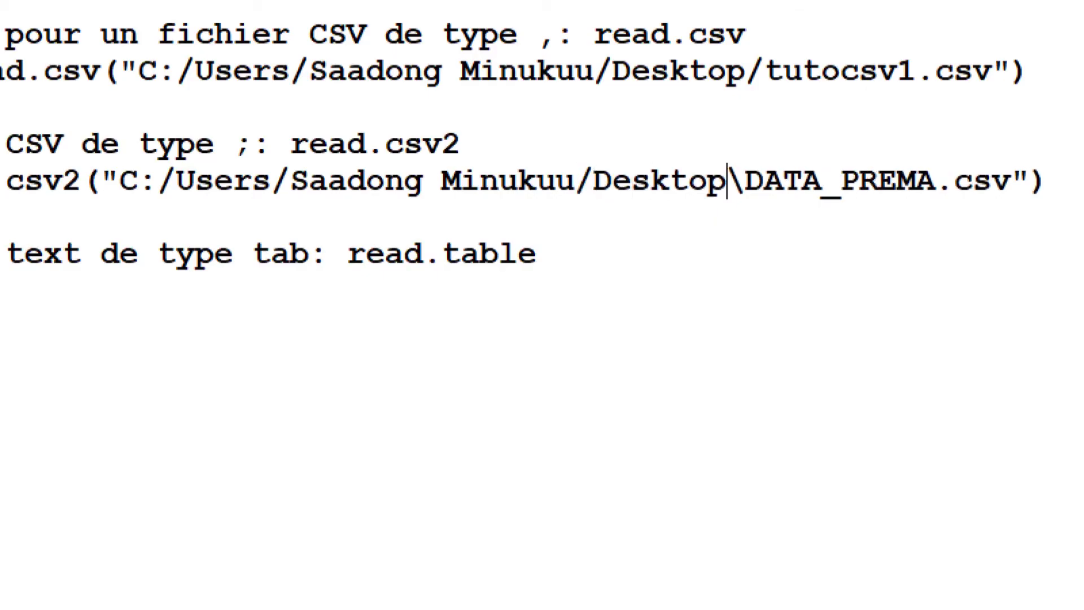
{"action": "key", "text": "BackSpace"}
{"action": "type", "text": "/"}
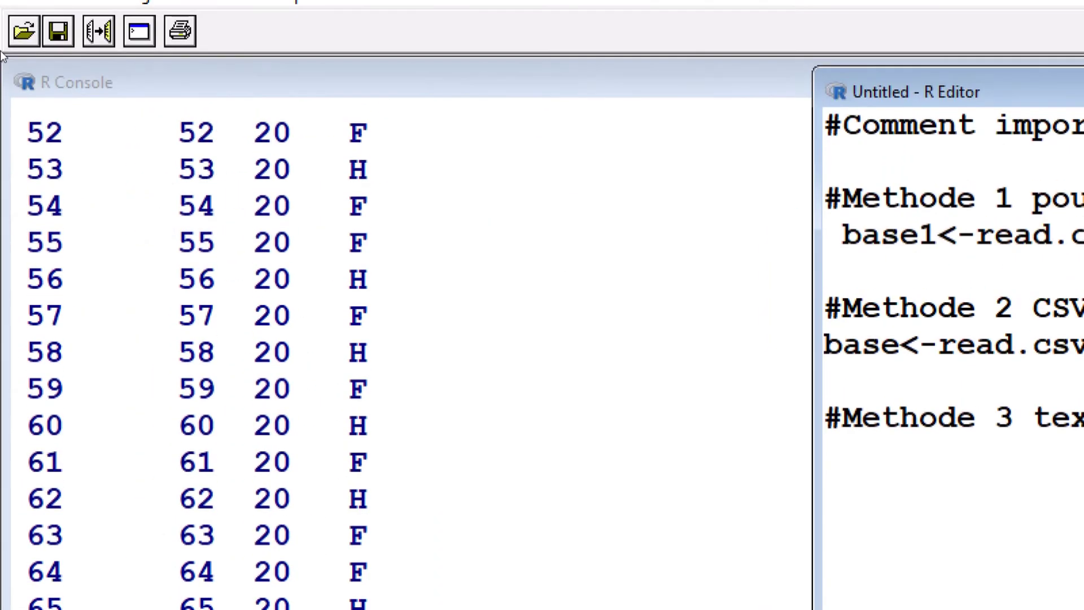
- Run the read.csv2 import line and rename its data set to base2 in the script
{"action": "left_click", "coordinate": [48, 43]}
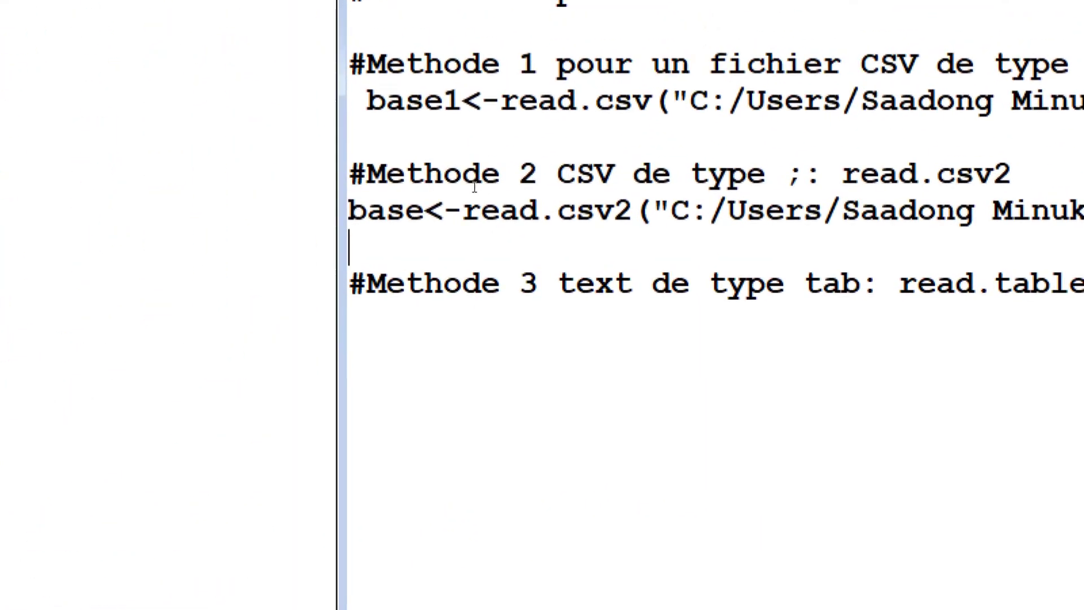
{"action": "left_click", "coordinate": [424, 210]}
{"action": "type", "text": "2<-read.csv2"}
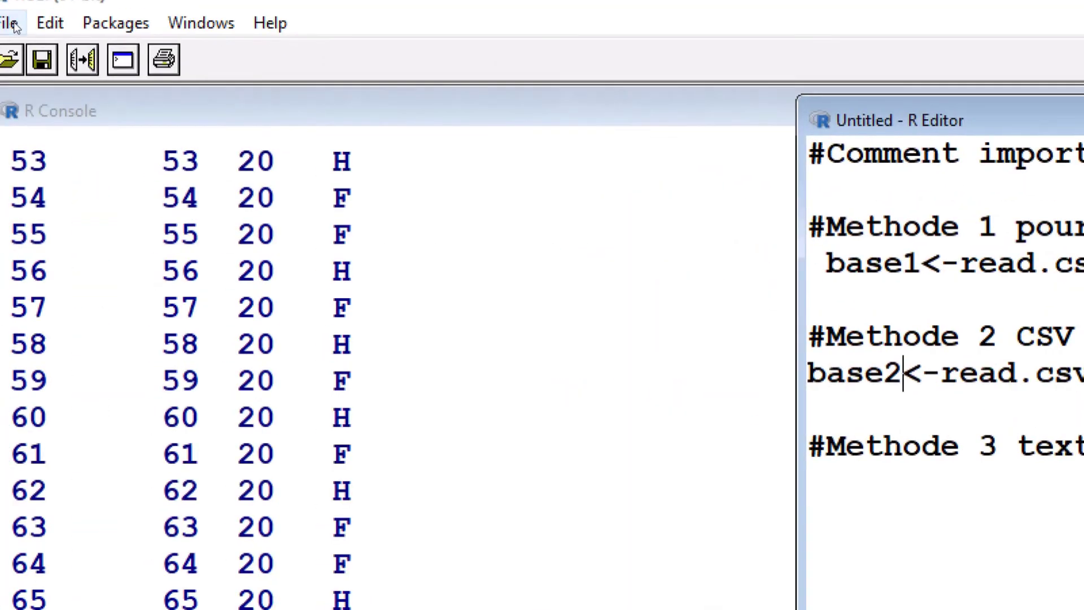
- Run the base2 read.csv2 import line from the script and print base2 in the console
{"action": "left_click", "coordinate": [82, 59]}
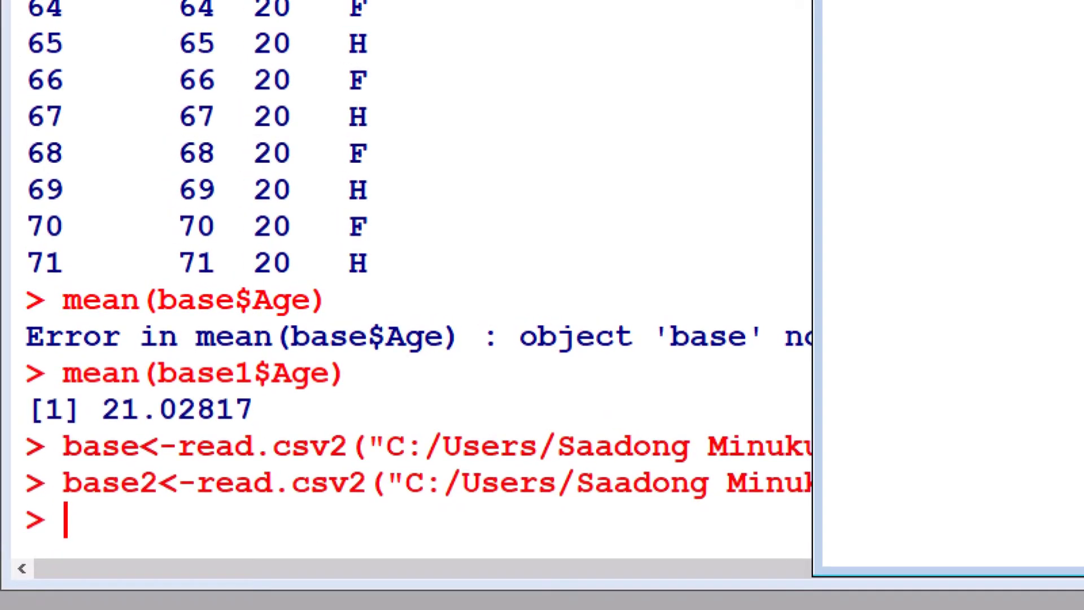
{"action": "left_click", "coordinate": [71, 526]}
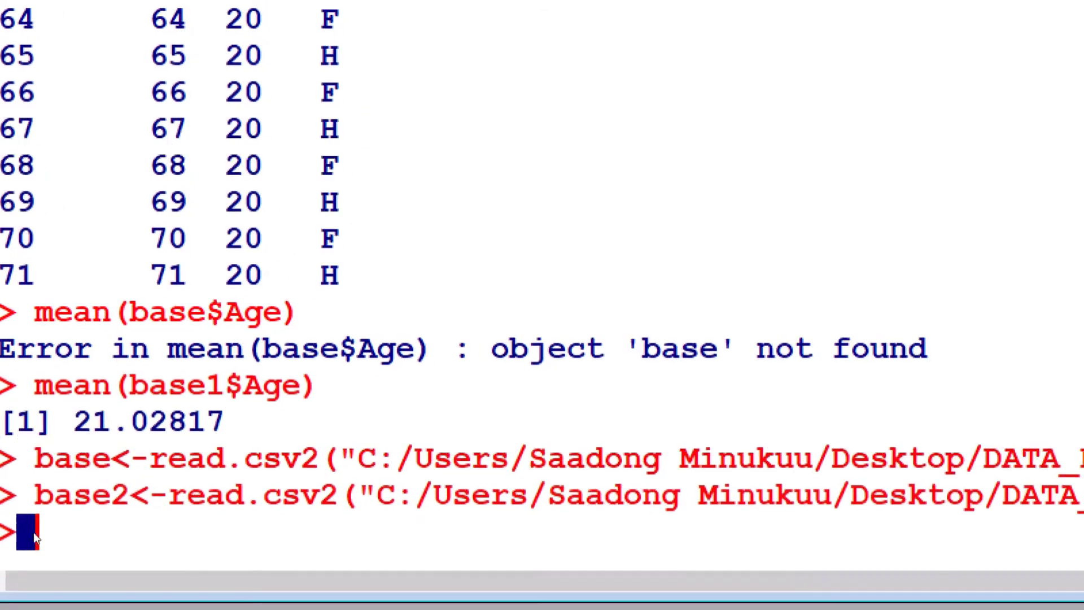
{"action": "type", "text": "p"}
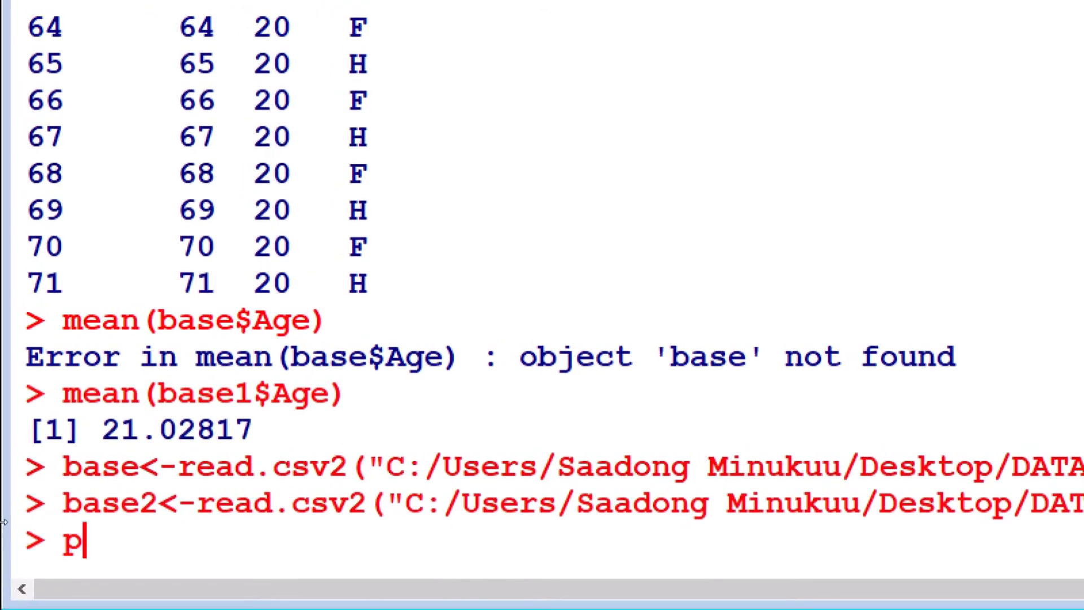
{"action": "type", "text": "rint"}
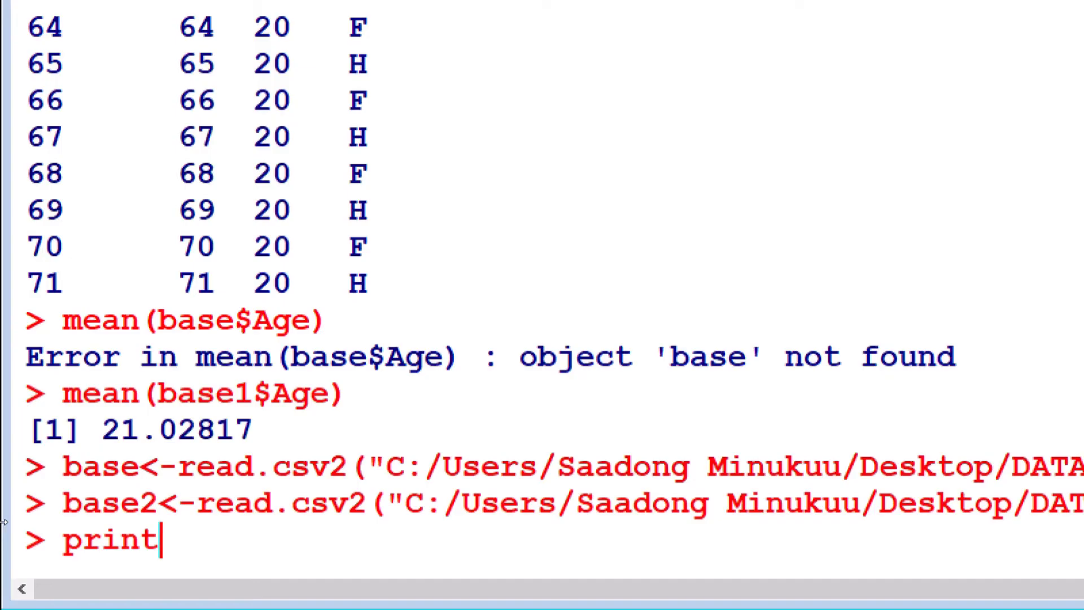
{"action": "type", "text": "(bas"}
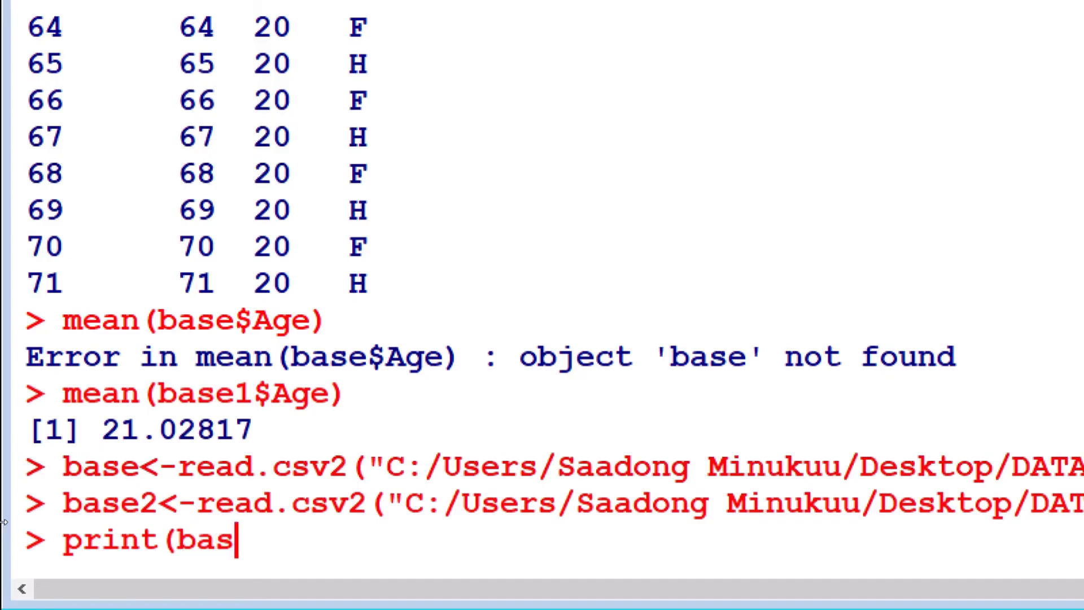
{"action": "type", "text": "e2)"}
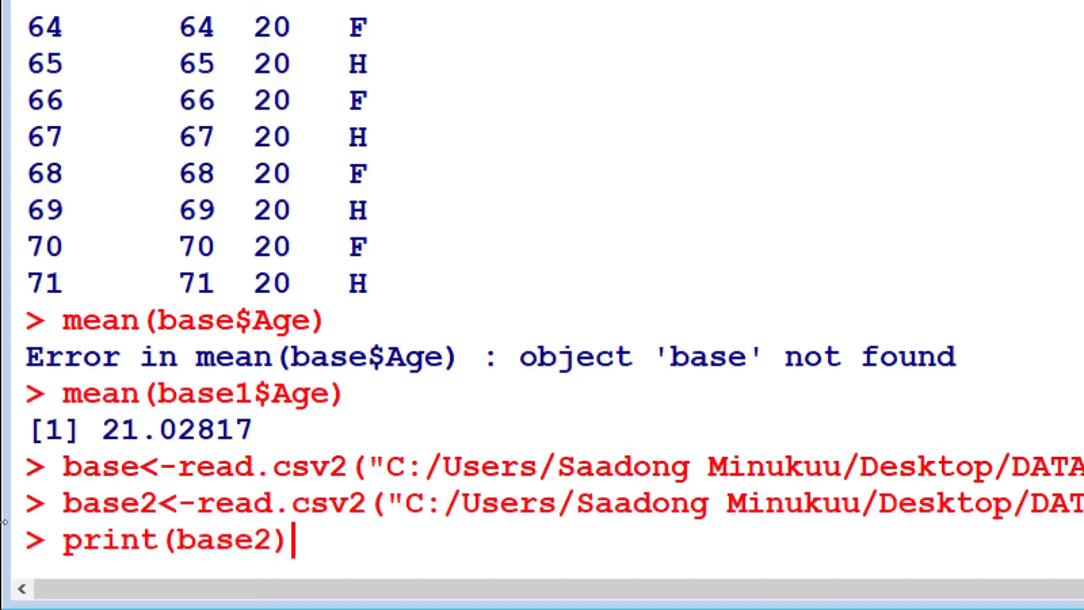
{"action": "key", "text": "Return"}
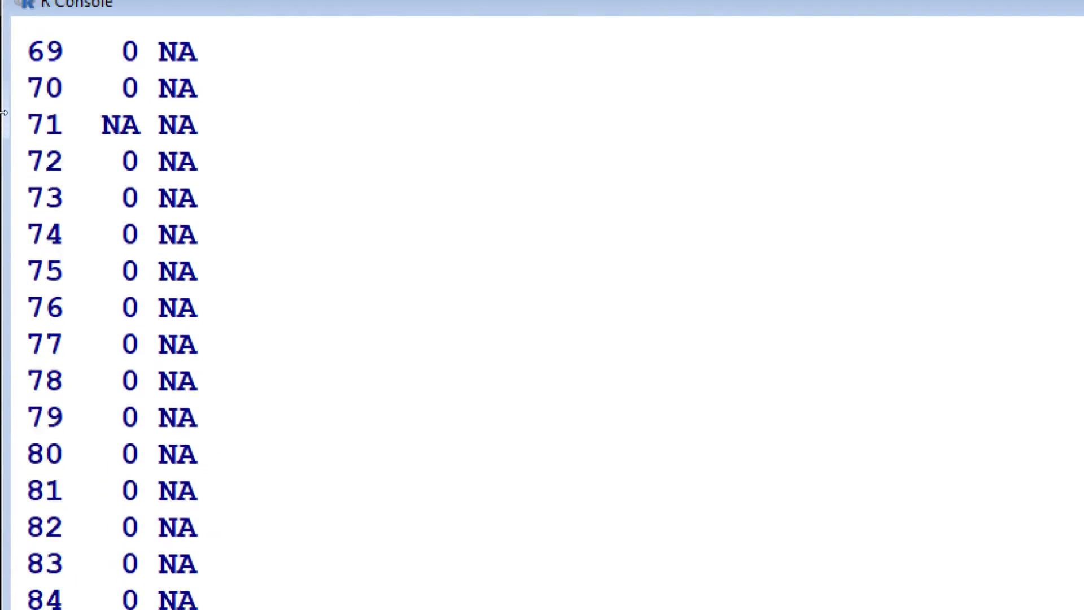
- Examine the printed base2 table, checking its column headers and first rows
{"action": "scroll", "coordinate": [26, 134], "scroll_direction": "up", "scroll_amount": 5}
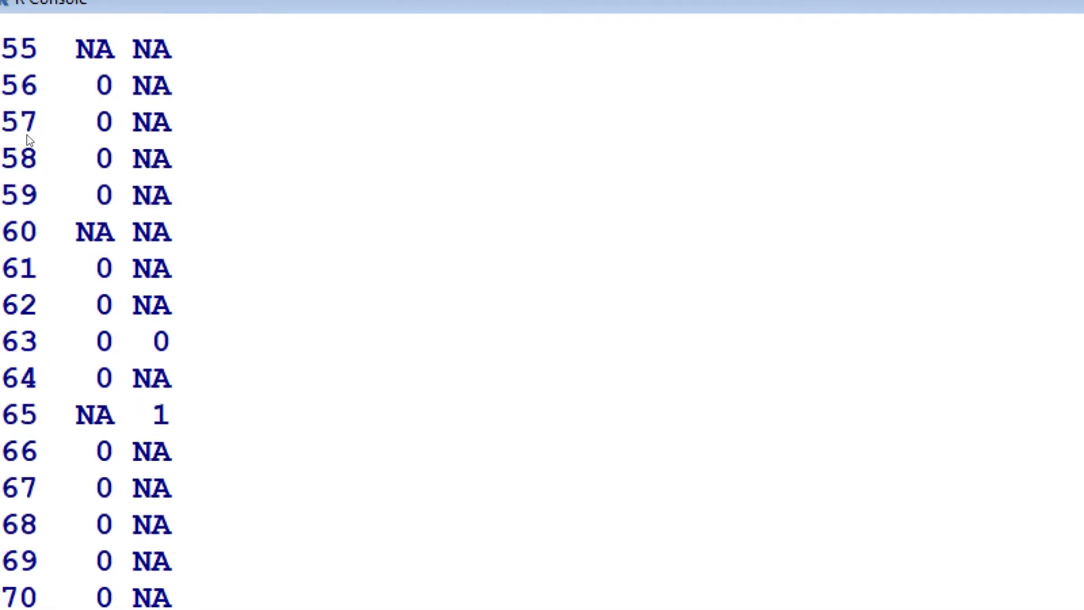
{"action": "scroll", "coordinate": [26, 134], "scroll_direction": "up", "scroll_amount": 20}
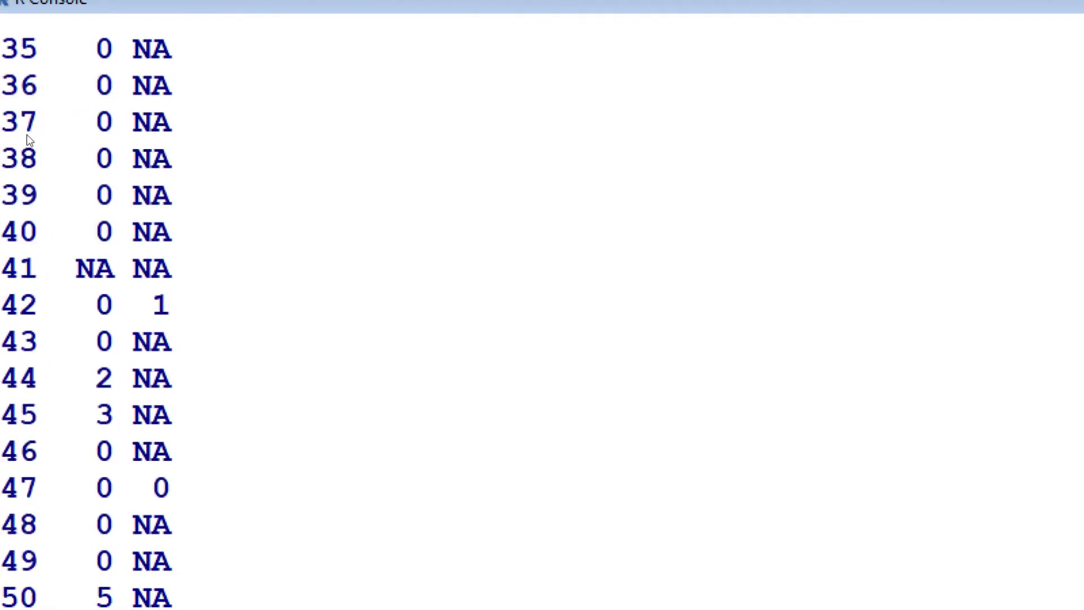
{"action": "scroll", "coordinate": [26, 135], "scroll_direction": "up", "scroll_amount": 20}
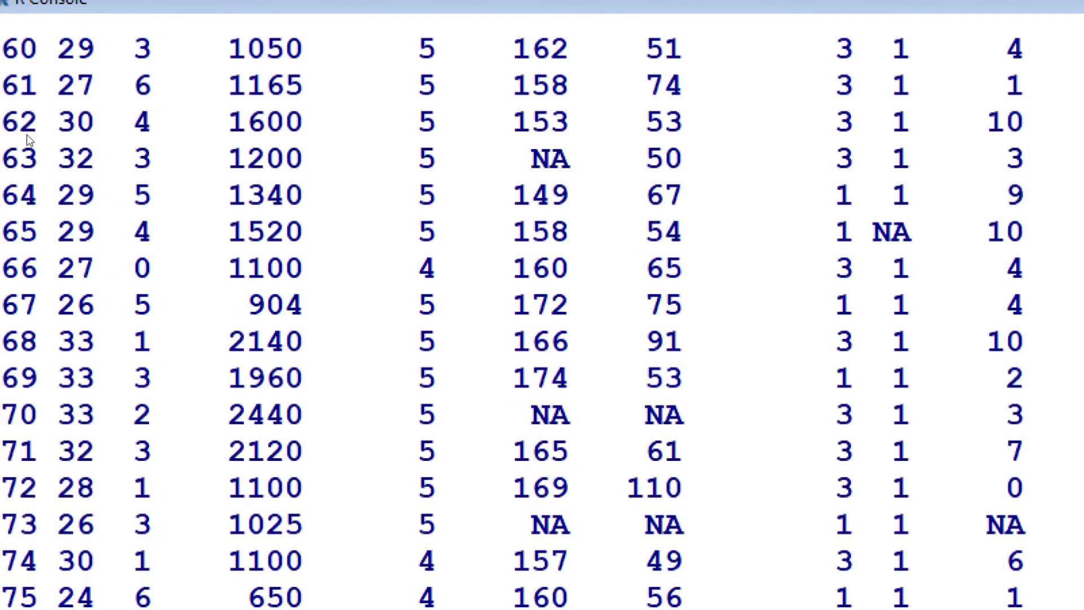
{"action": "scroll", "coordinate": [26, 134], "scroll_direction": "up", "scroll_amount": 2}
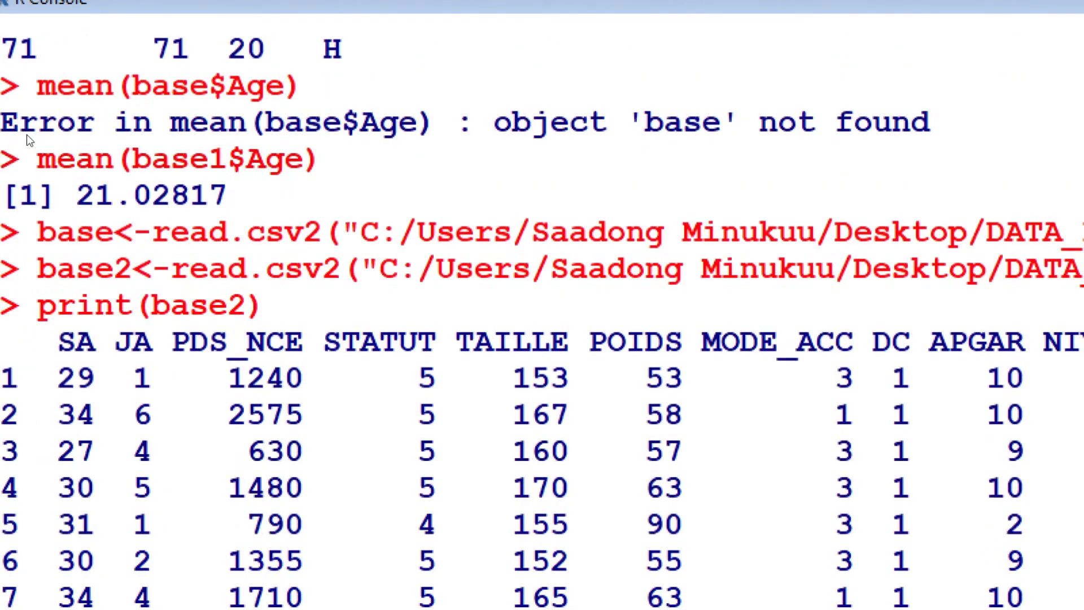
{"action": "scroll", "coordinate": [26, 135], "scroll_direction": "down", "scroll_amount": 1}
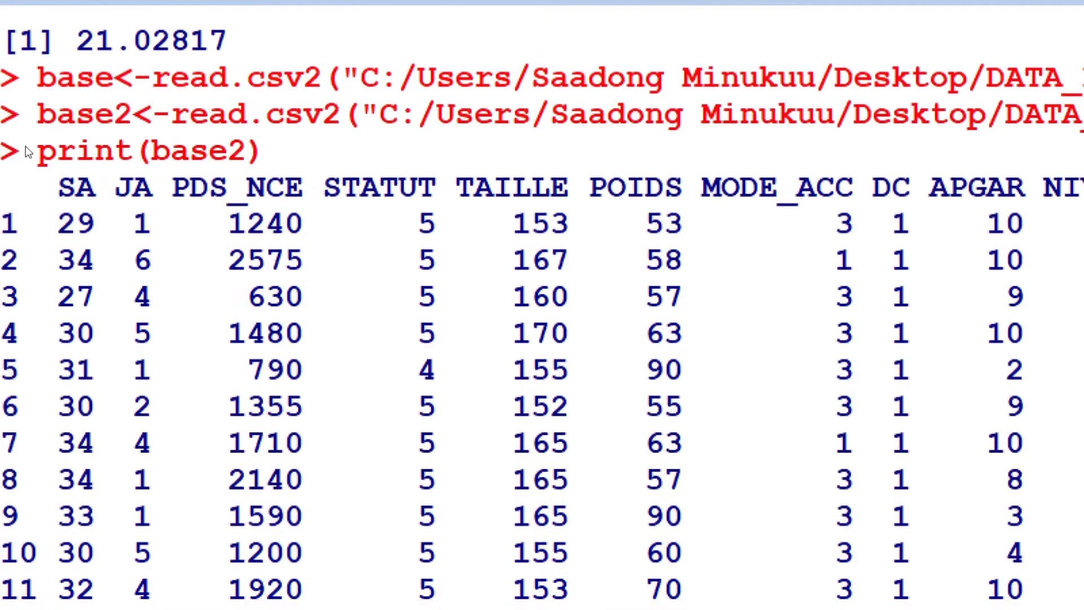
{"action": "scroll", "coordinate": [27, 171], "scroll_direction": "down", "scroll_amount": 2}
{"action": "scroll", "coordinate": [27, 170], "scroll_direction": "up", "scroll_amount": 1}
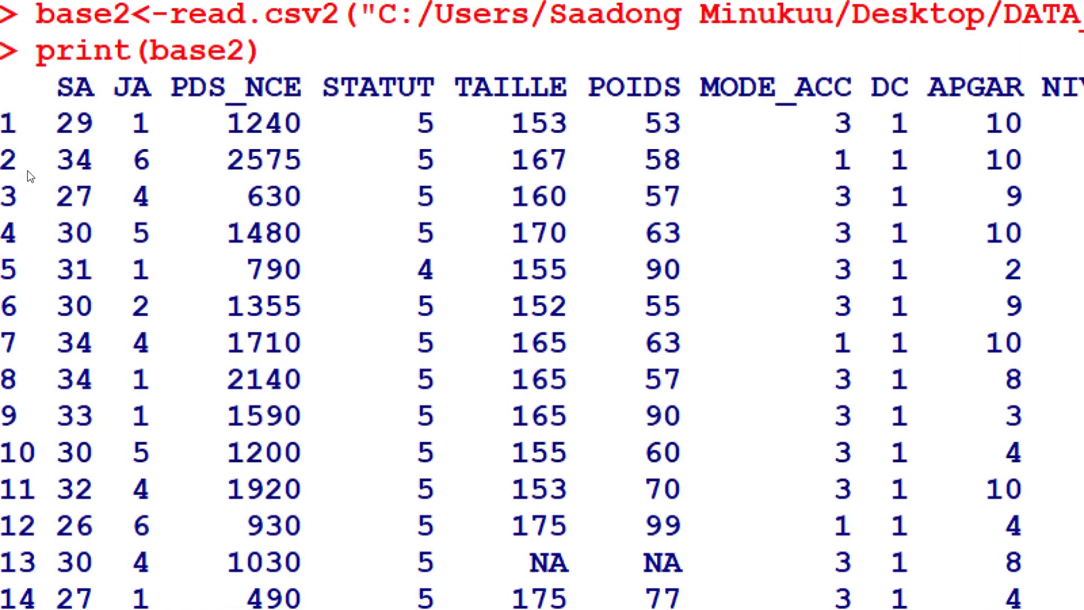
{"action": "scroll", "coordinate": [31, 176], "scroll_direction": "down", "scroll_amount": 3}
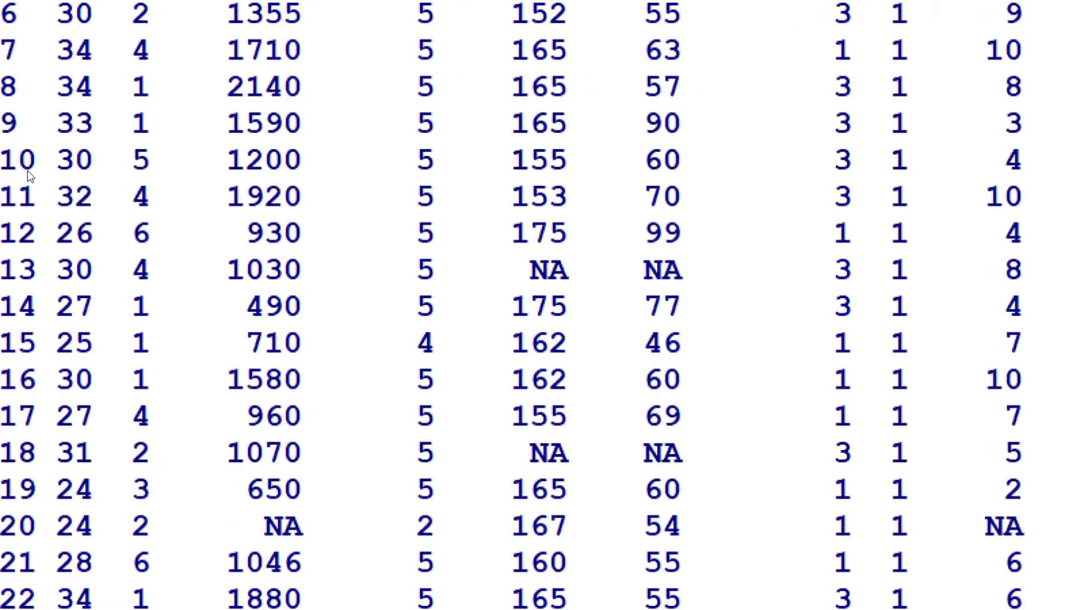
{"action": "scroll", "coordinate": [30, 177], "scroll_direction": "up", "scroll_amount": 4}
{"action": "scroll", "coordinate": [31, 177], "scroll_direction": "down", "scroll_amount": 7}
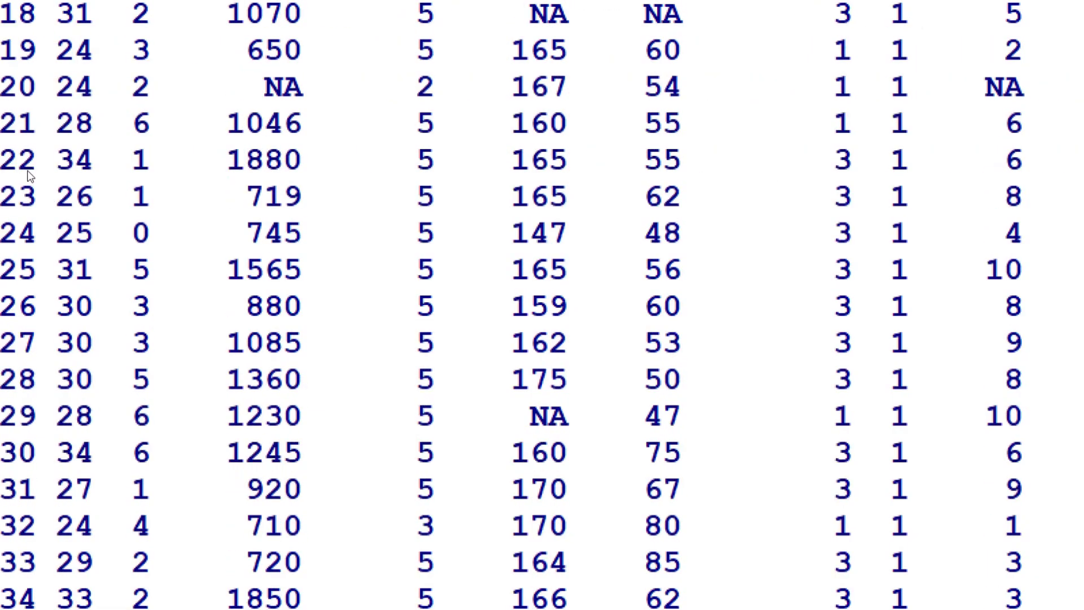
{"action": "scroll", "coordinate": [31, 176], "scroll_direction": "up", "scroll_amount": 4}
{"action": "scroll", "coordinate": [30, 177], "scroll_direction": "up", "scroll_amount": 4}
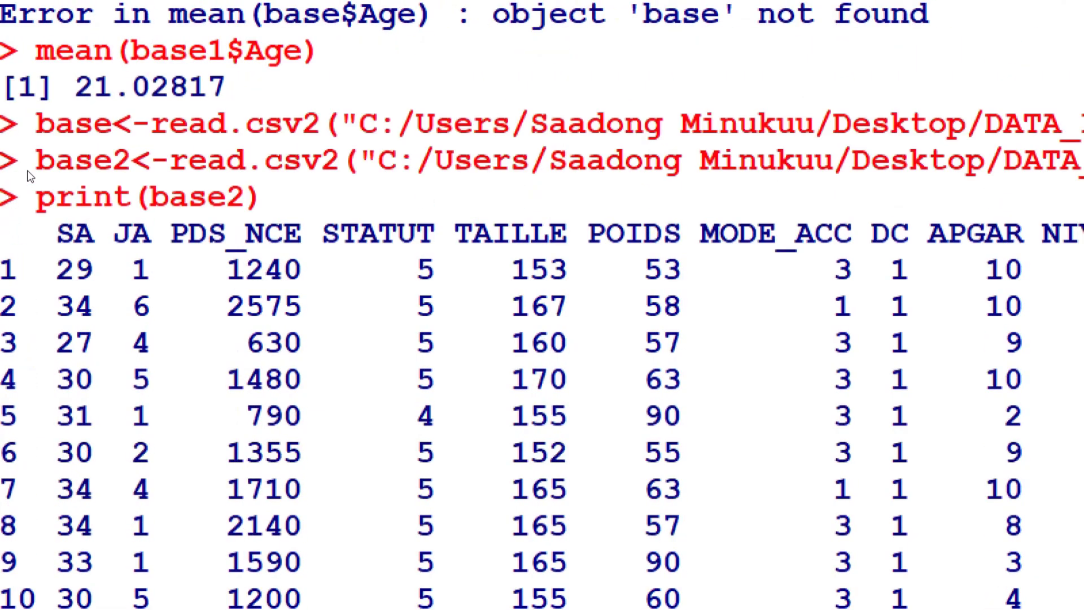
{"action": "scroll", "coordinate": [31, 177], "scroll_direction": "down", "scroll_amount": 1}
{"action": "scroll", "coordinate": [30, 177], "scroll_direction": "down", "scroll_amount": 1}
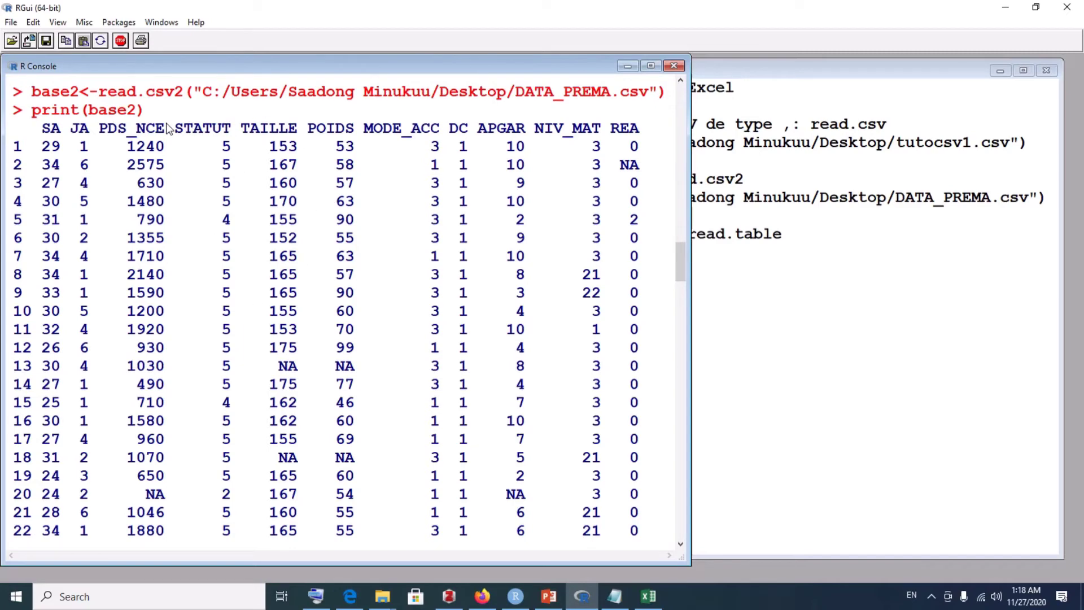
- Copy the PDS_NCE column name from the header of the printed base2 table
{"action": "left_click_drag", "start_coordinate": [168, 127], "coordinate": [107, 130]}
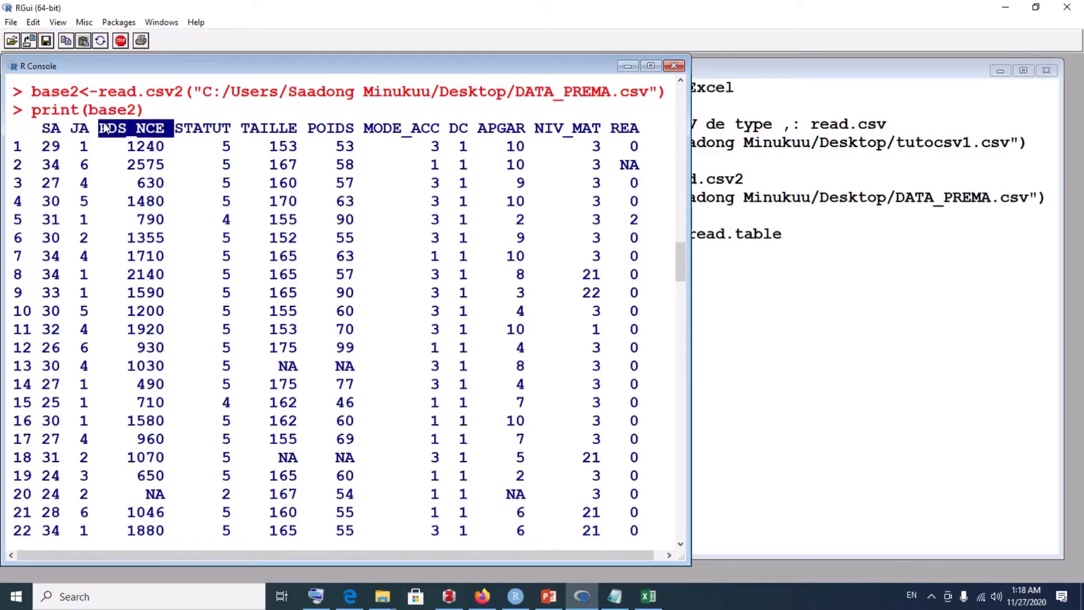
{"action": "right_click", "coordinate": [117, 129]}
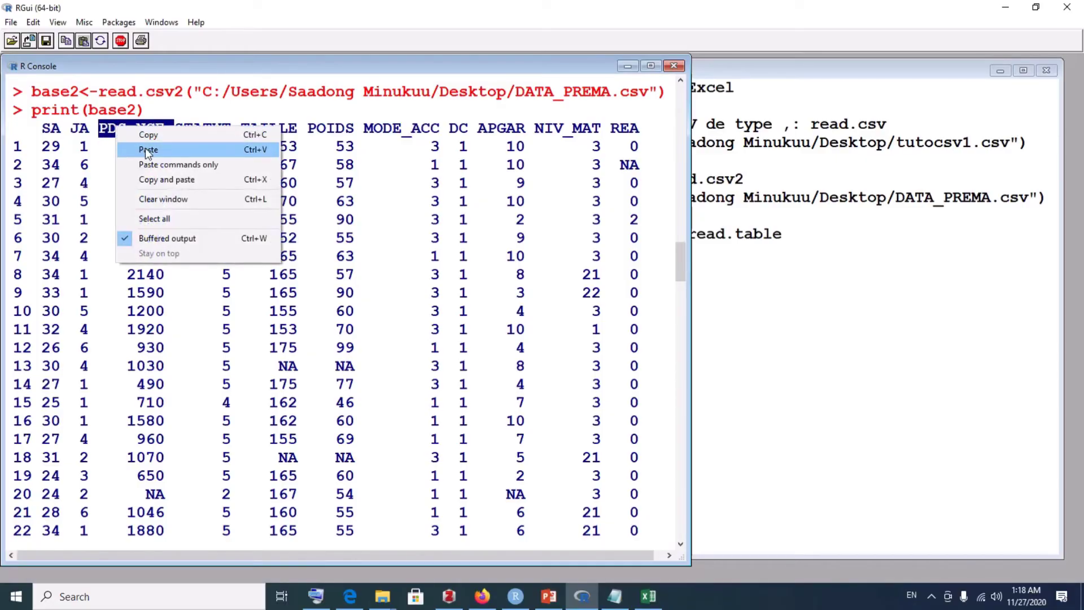
{"action": "left_click", "coordinate": [148, 135]}
- Compute the mean of base2$PDS_NCE in the console with na.rm=T to exclude missing values
{"action": "scroll", "coordinate": [188, 286], "scroll_direction": "down", "scroll_amount": 20}
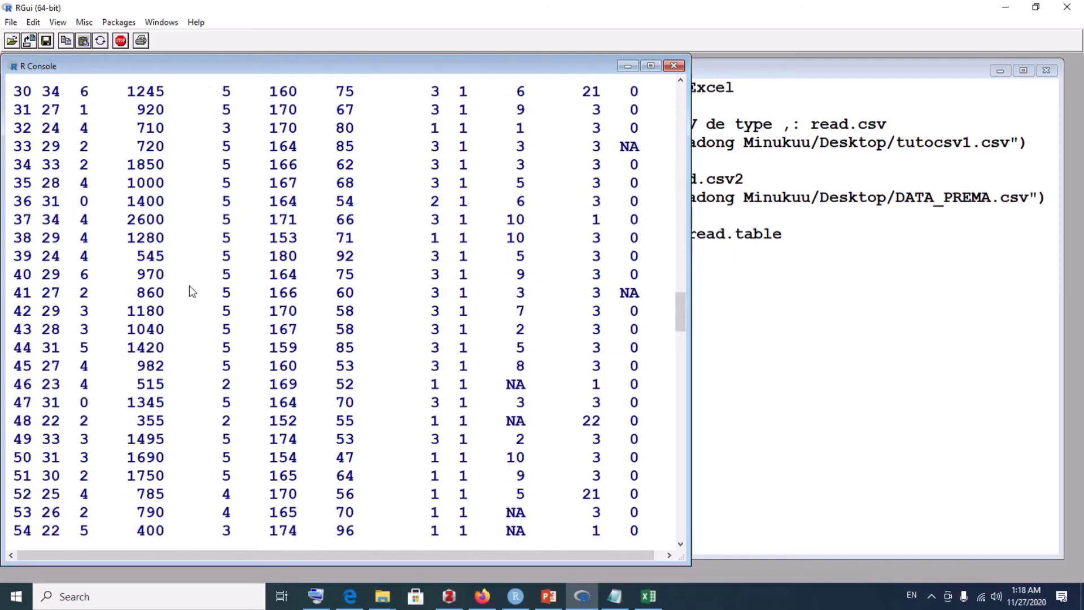
{"action": "scroll", "coordinate": [190, 287], "scroll_direction": "down", "scroll_amount": 20}
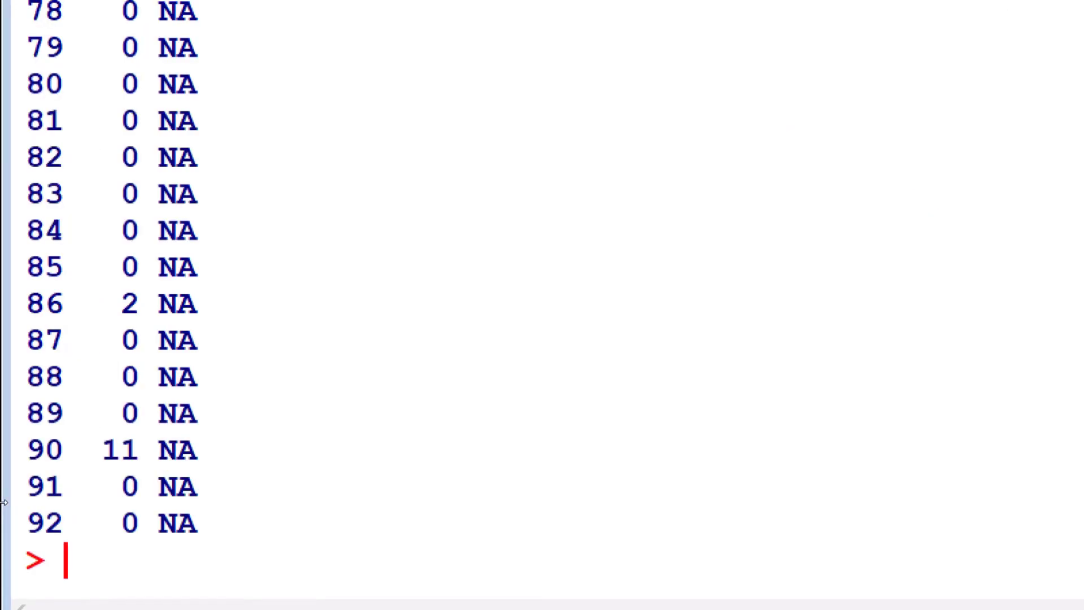
{"action": "type", "text": "mean"}
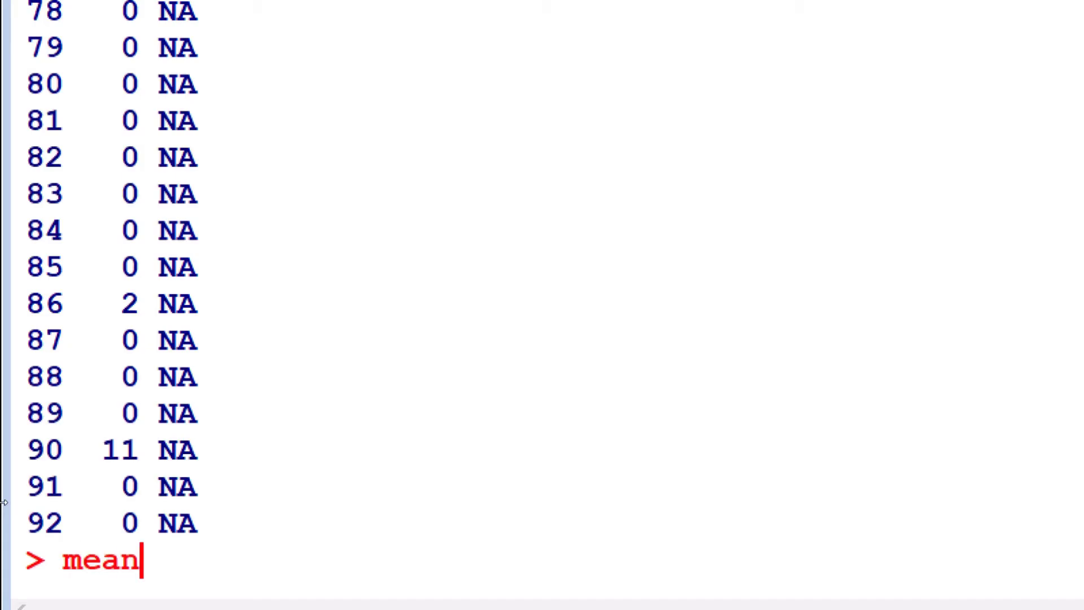
{"action": "type", "text": "(base2"}
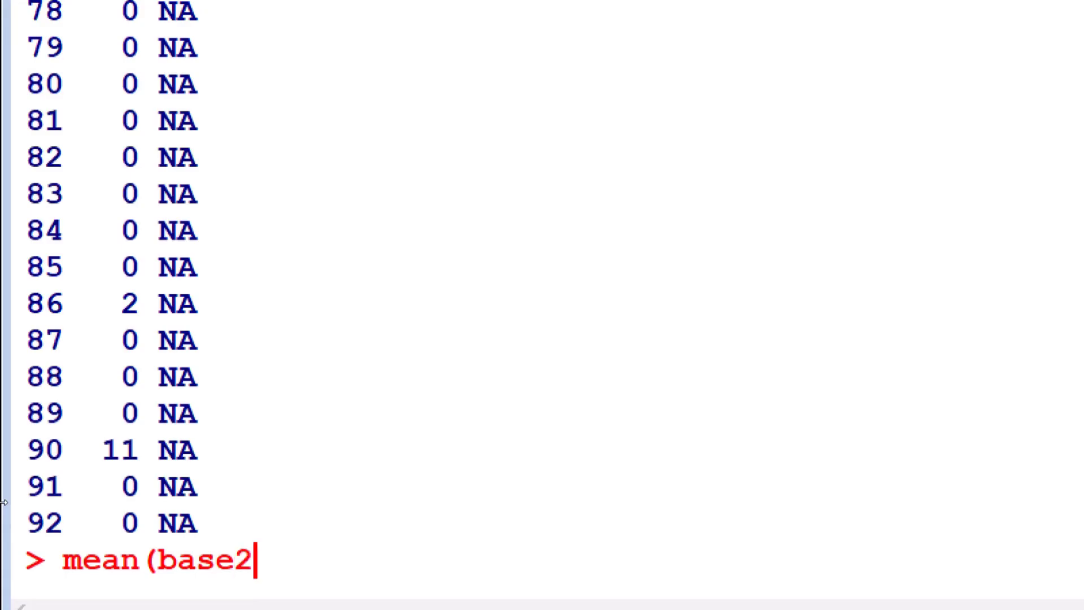
{"action": "type", "text": "$"}
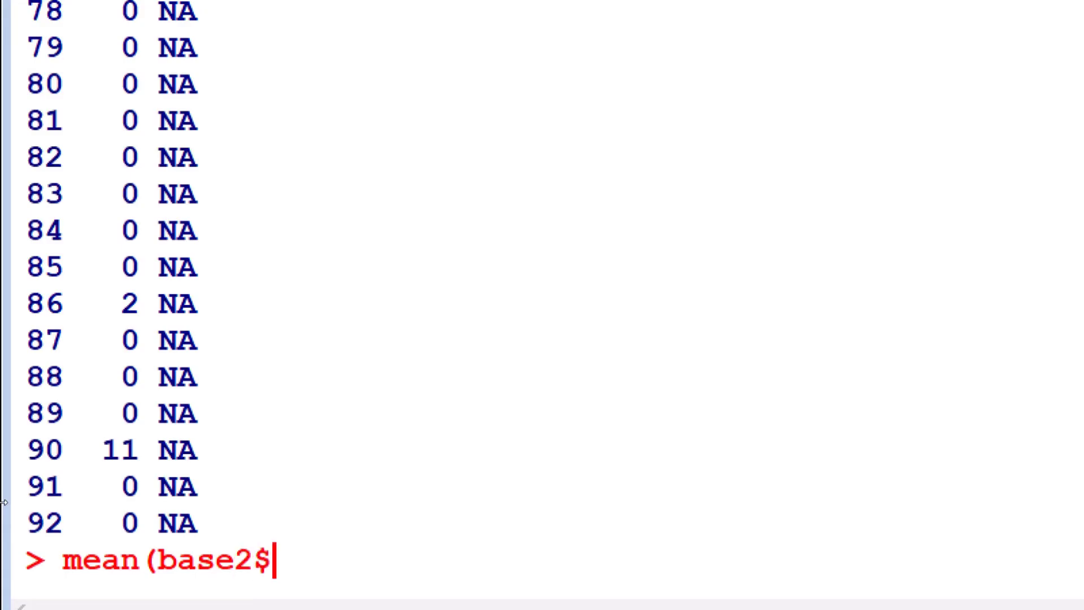
{"action": "type", "text": "PDS_NCE"}
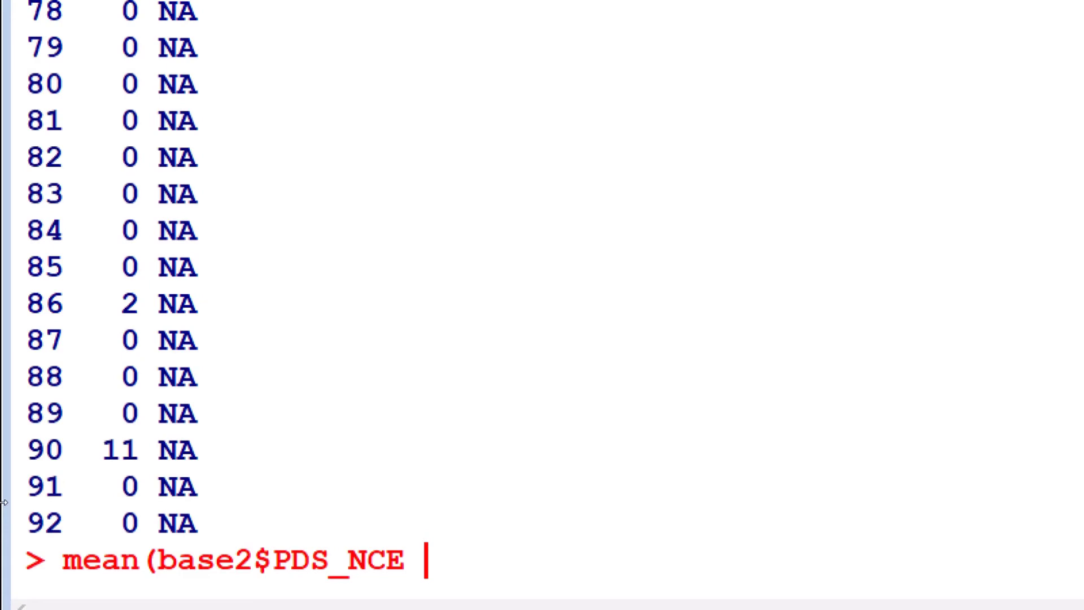
{"action": "key", "text": "BackSpace"}
{"action": "type", "text": ", r"}
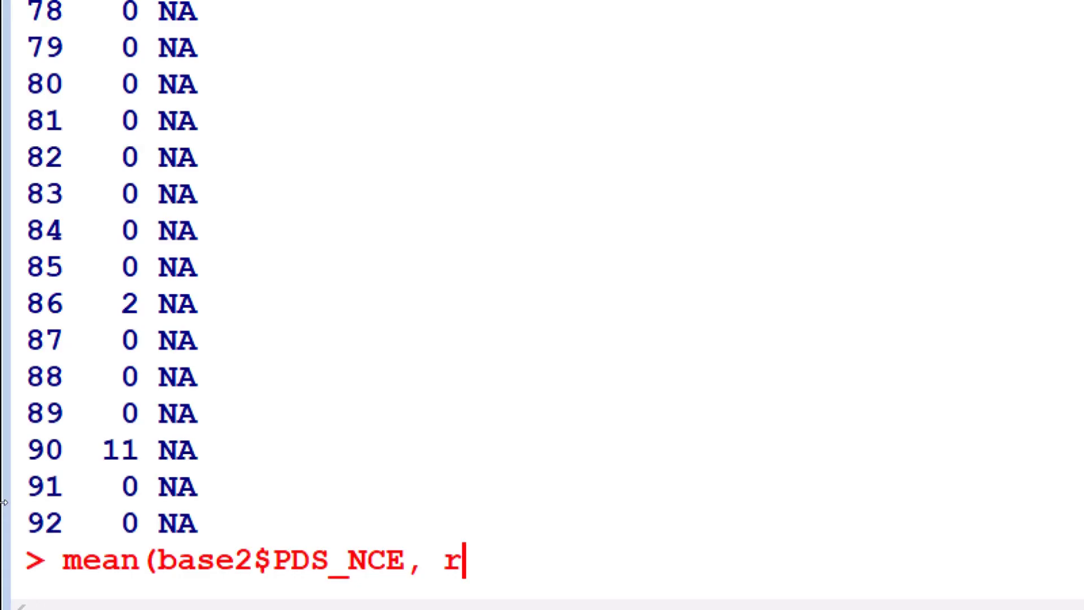
{"action": "key", "text": "BackSpace"}
{"action": "type", "text": "na"}
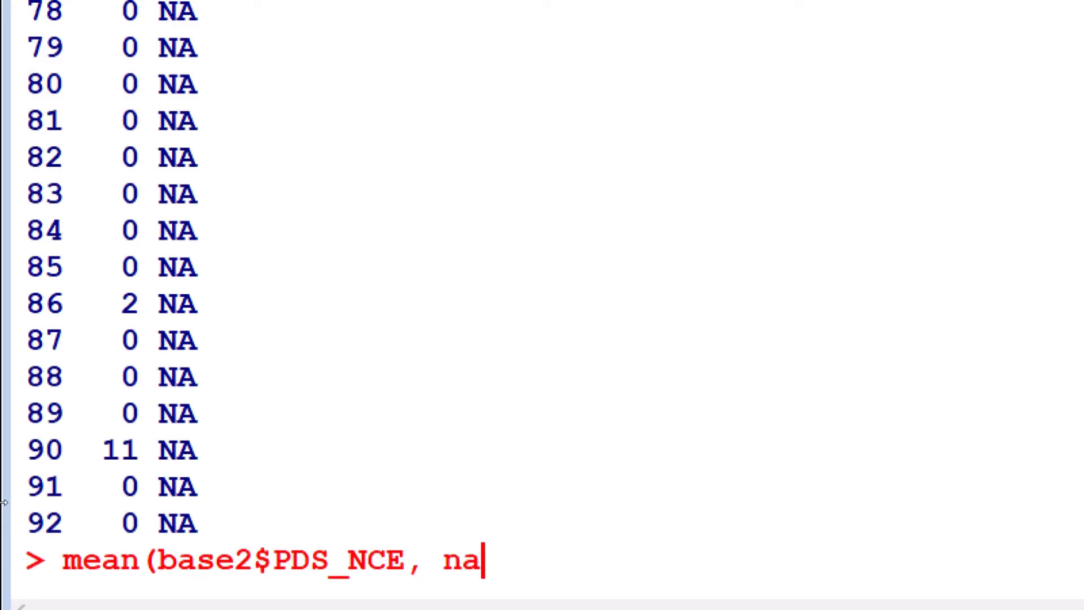
{"action": "type", "text": ".rm"}
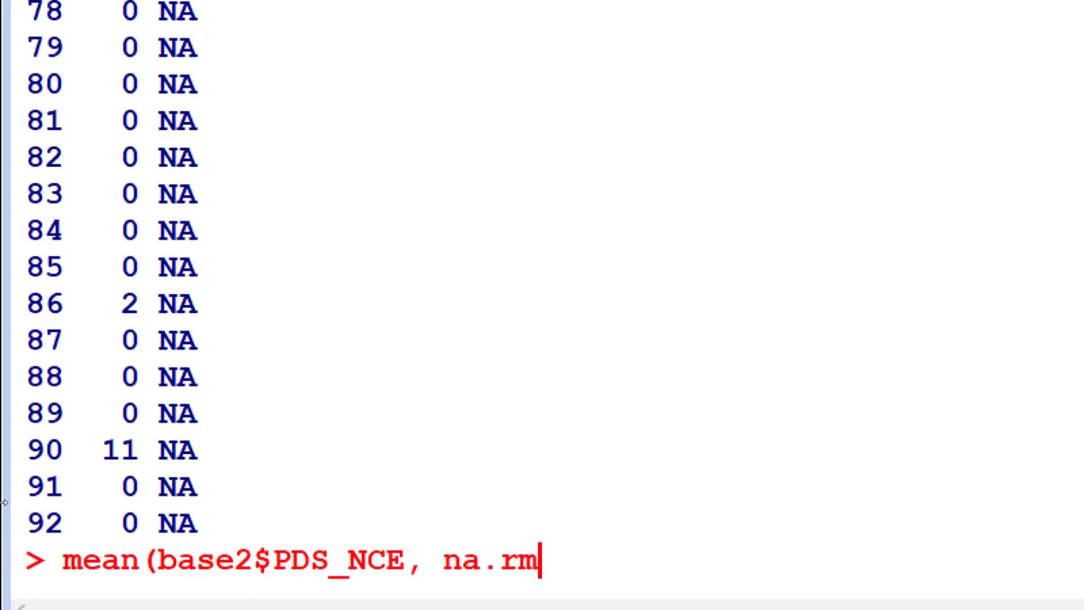
{"action": "type", "text": "=T"}
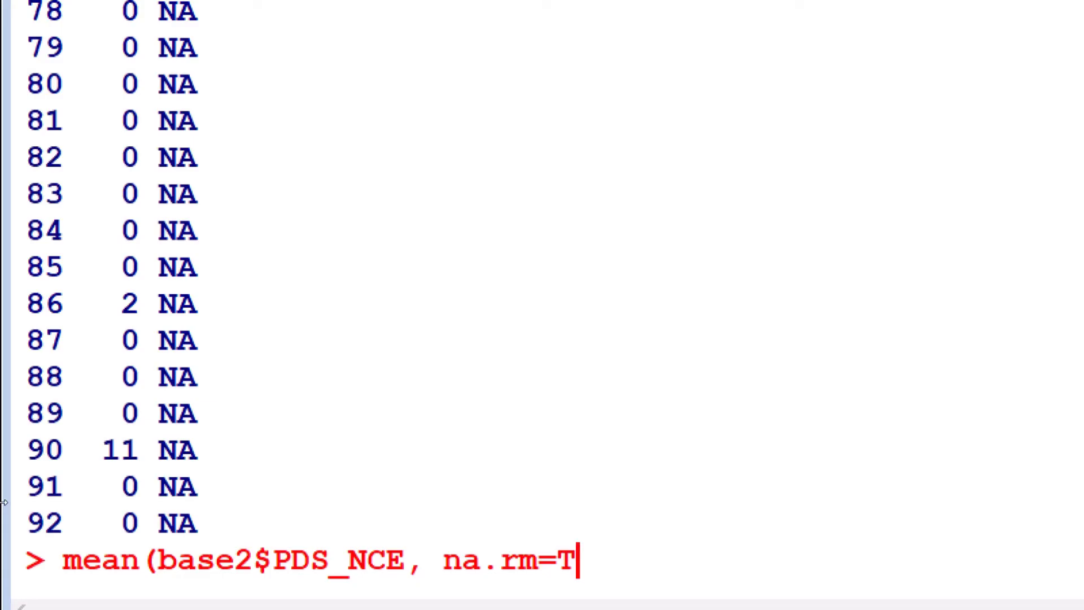
{"action": "type", "text": ")"}
{"action": "key", "text": "Return"}
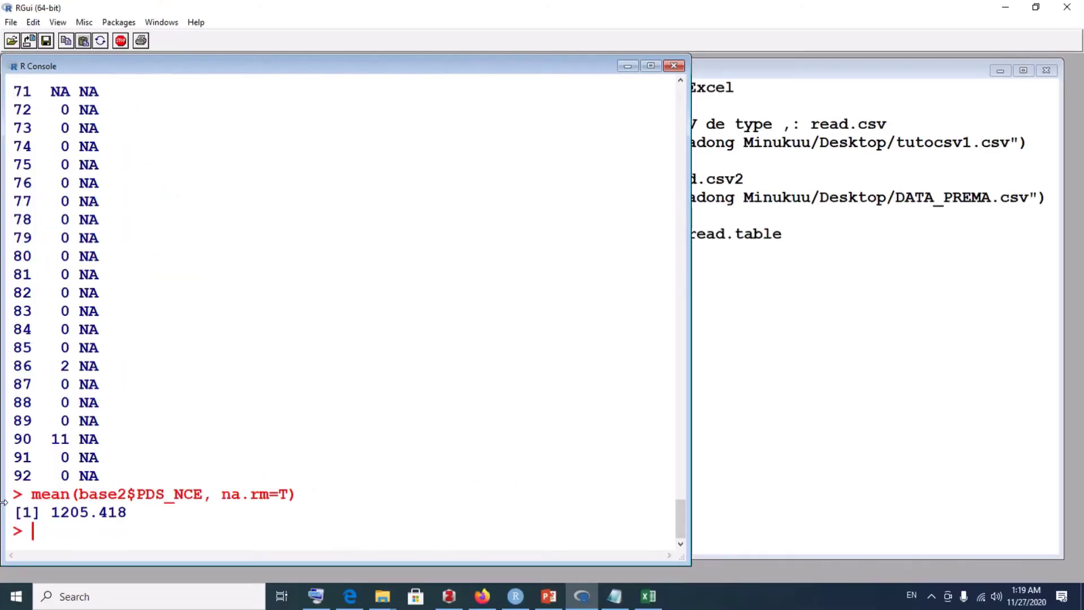
- Return to the script and start a new line below the Methode 3 read.table comment
{"action": "left_click", "coordinate": [804, 232]}
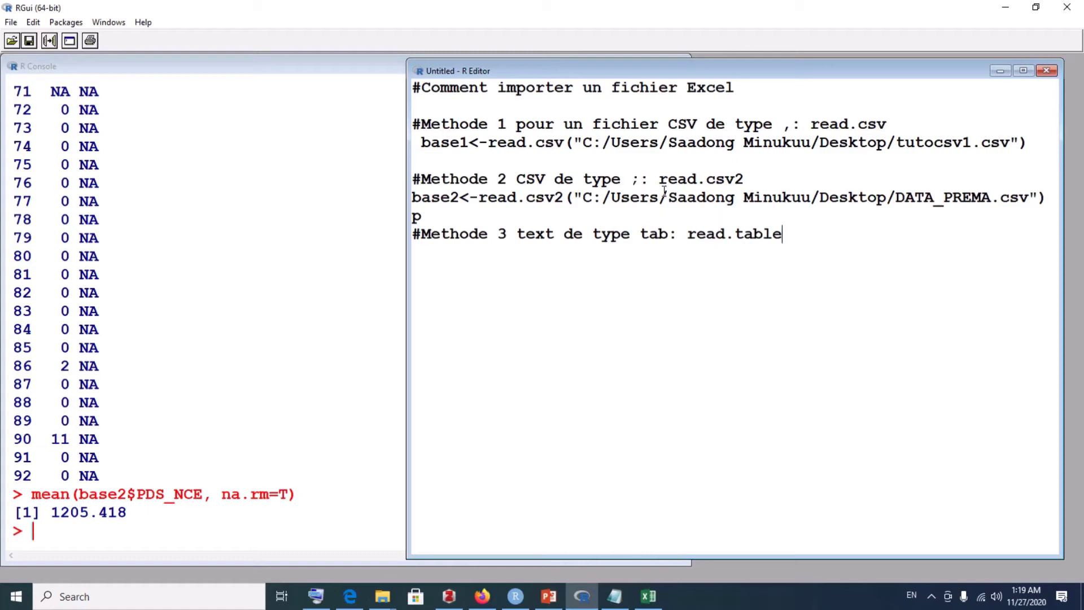
{"action": "left_click_drag", "start_coordinate": [746, 179], "coordinate": [659, 179]}
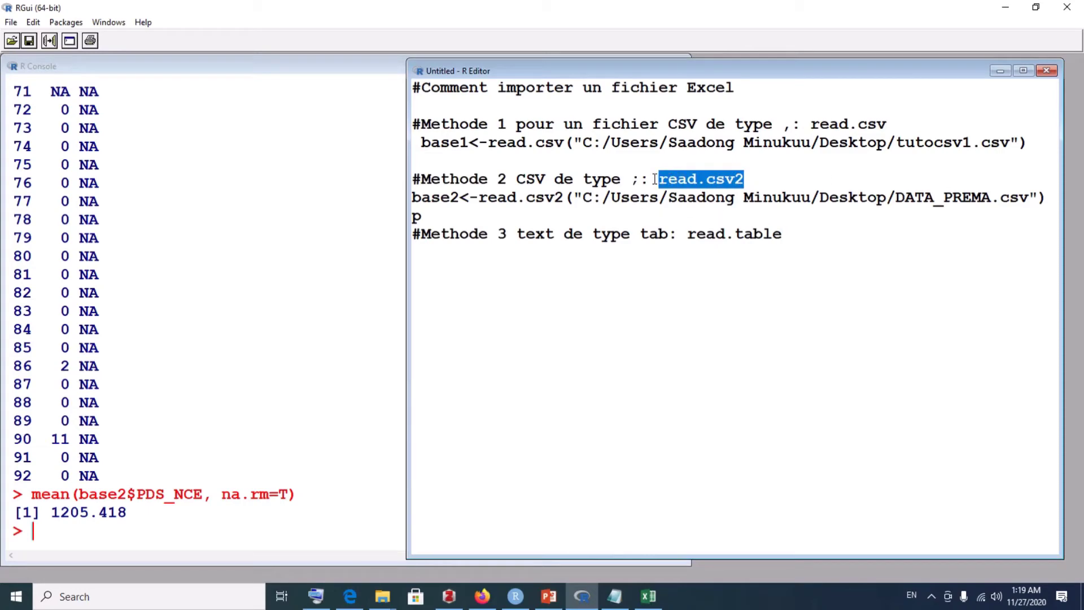
{"action": "left_click", "coordinate": [815, 238]}
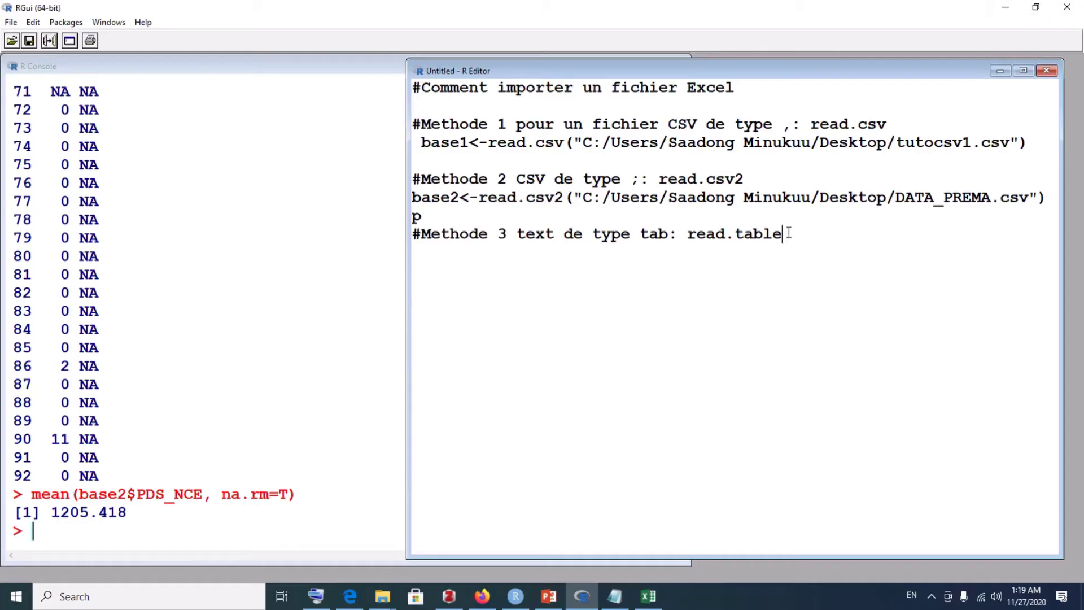
{"action": "key", "text": "Return"}
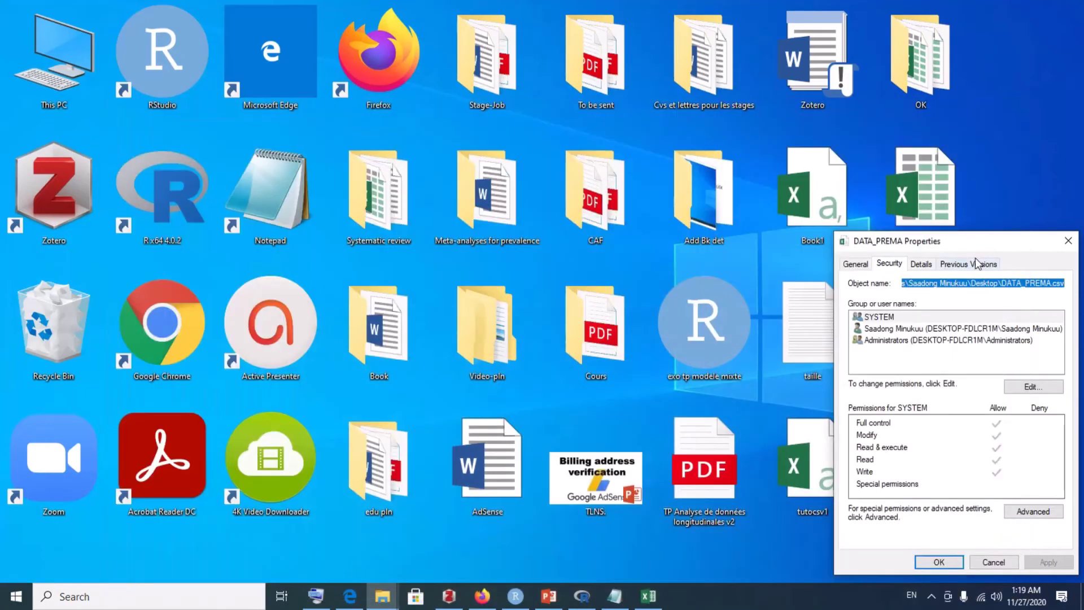
- Close the DATA_PREMA properties and display the security properties of the tutotab text file on the desktop
{"action": "left_click", "coordinate": [1068, 241]}
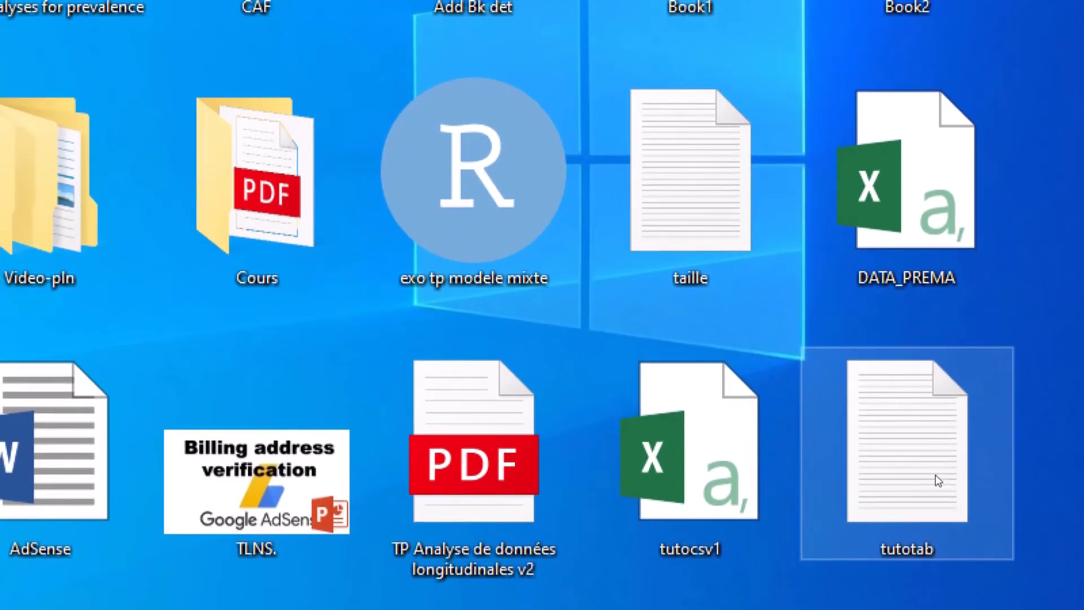
{"action": "right_click", "coordinate": [936, 481]}
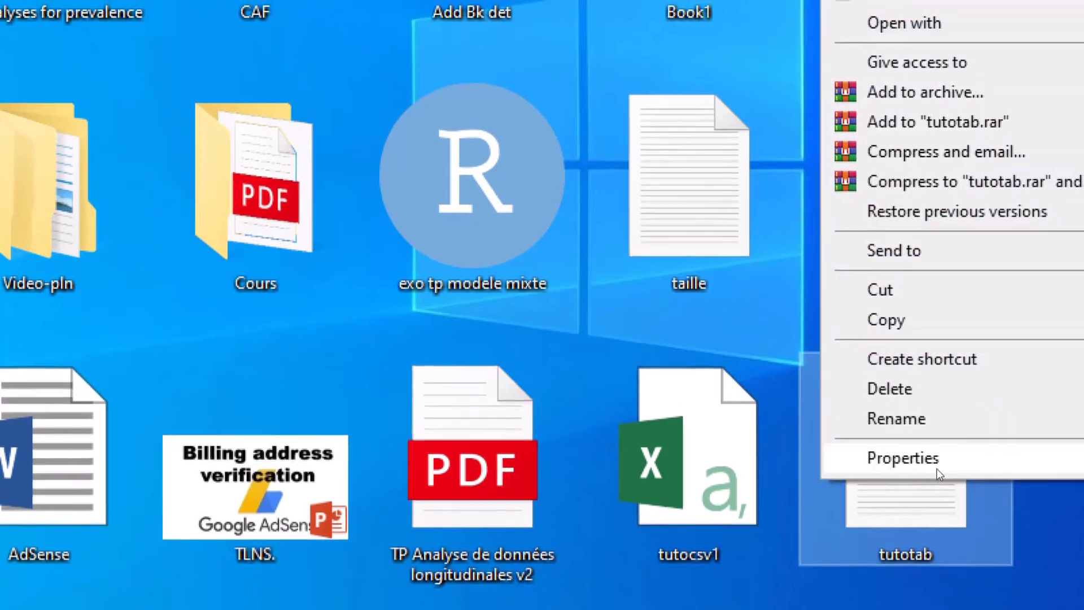
{"action": "left_click", "coordinate": [937, 467]}
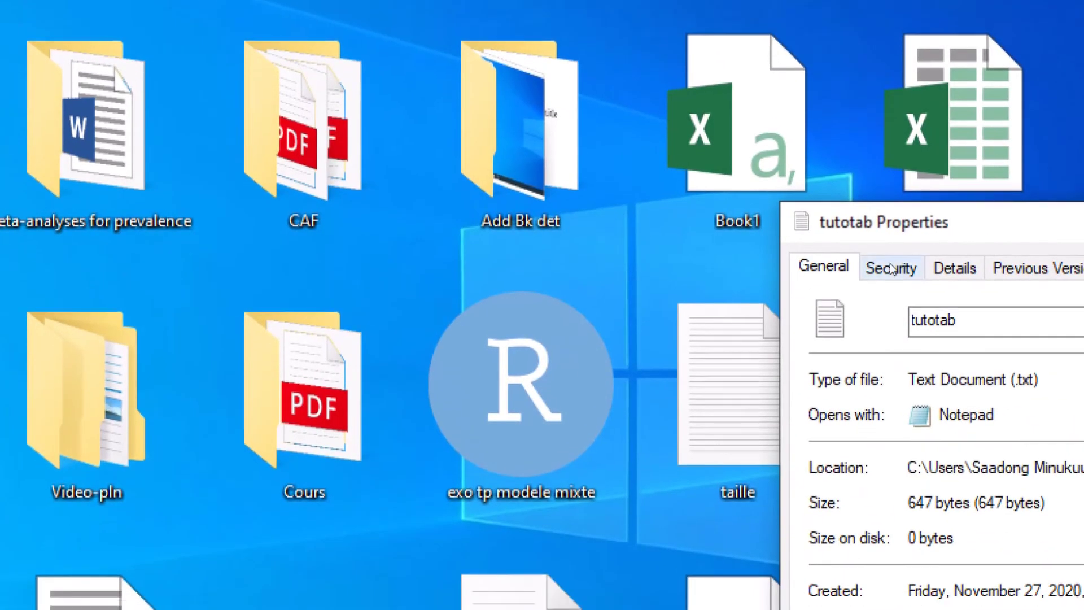
{"action": "left_click", "coordinate": [890, 266]}
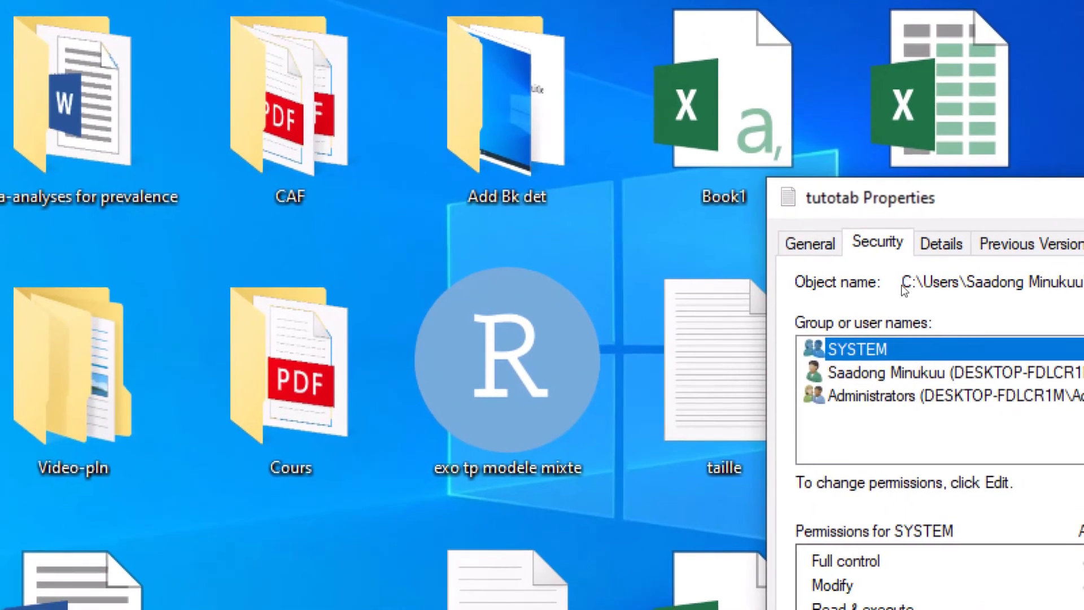
- Copy the full object path of tutotab.txt from its file properties
{"action": "left_click_drag", "start_coordinate": [902, 283], "coordinate": [1083, 305]}
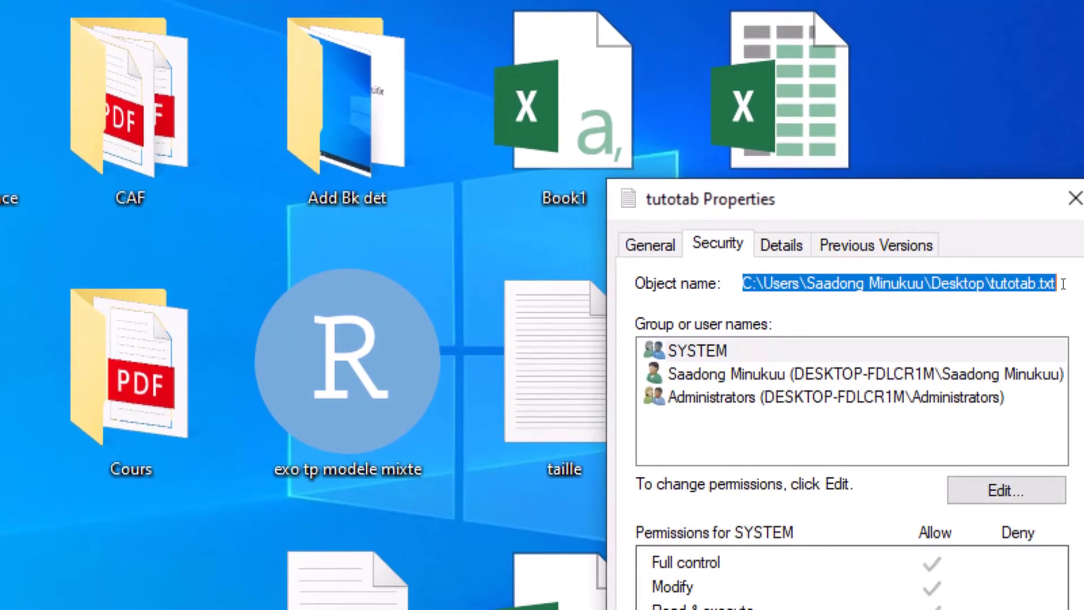
{"action": "left_click", "coordinate": [1063, 284]}
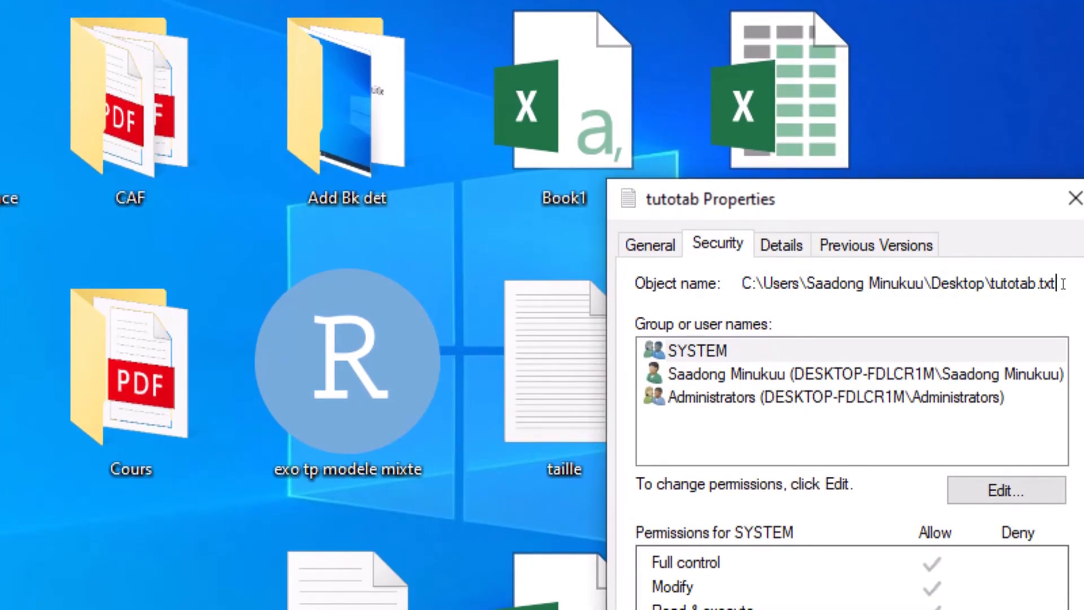
{"action": "left_click_drag", "start_coordinate": [1063, 284], "coordinate": [745, 292]}
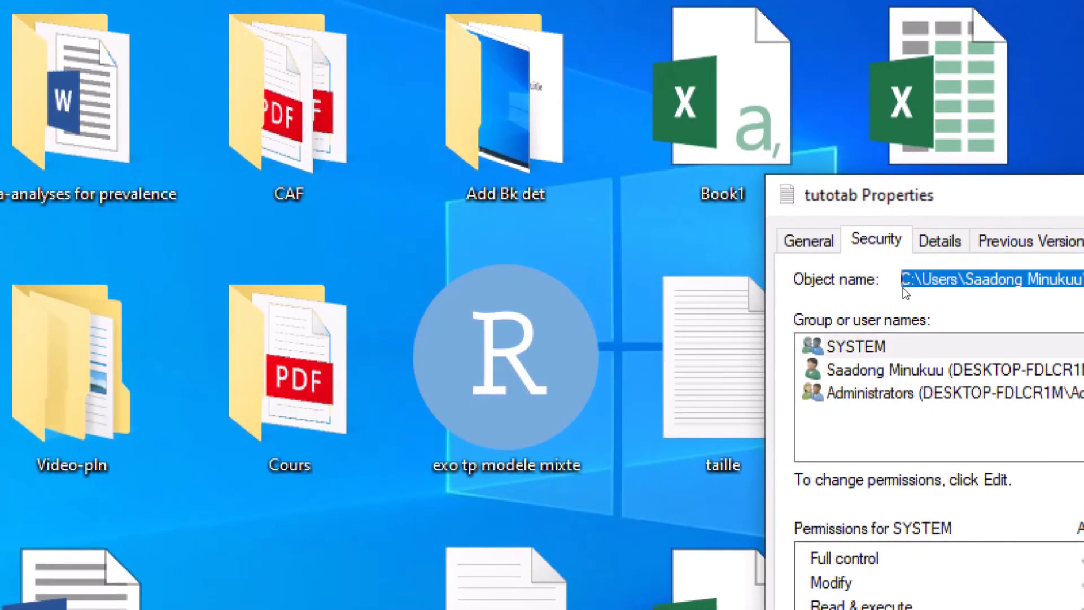
{"action": "right_click", "coordinate": [926, 284]}
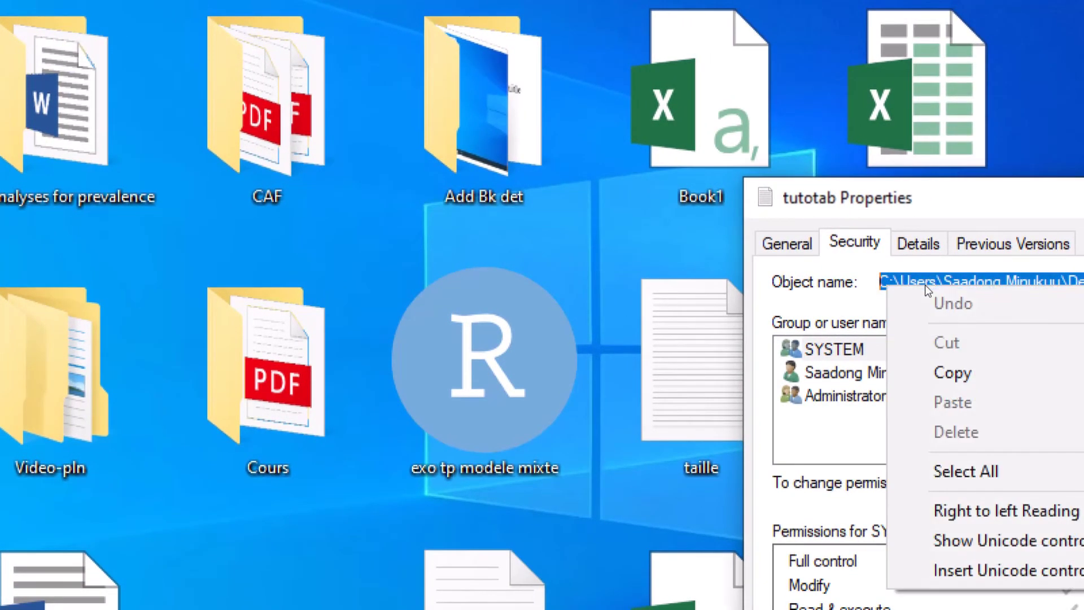
{"action": "left_click", "coordinate": [965, 374]}
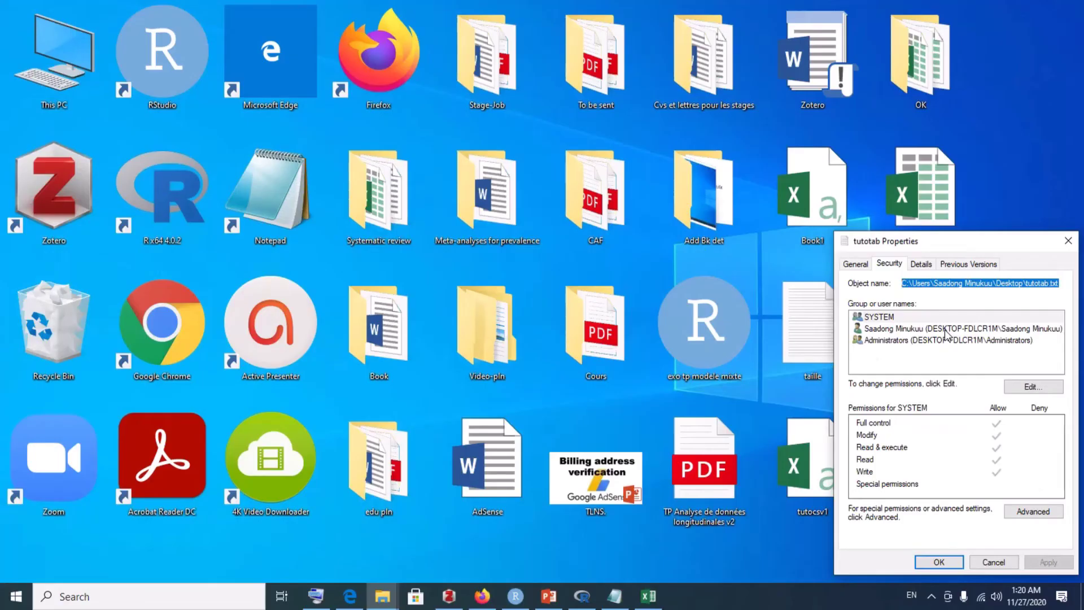
- Switch to the R script and start a base<-read.table( call below the Methode 3 comment with the copied tutotab.txt path
{"action": "left_click", "coordinate": [584, 599]}
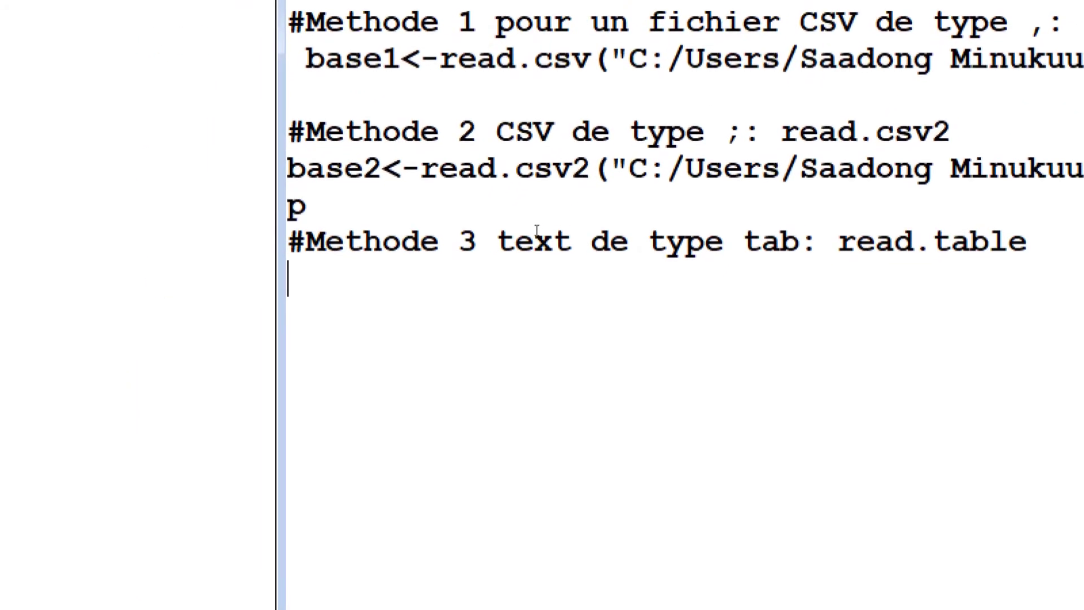
{"action": "type", "text": "B"}
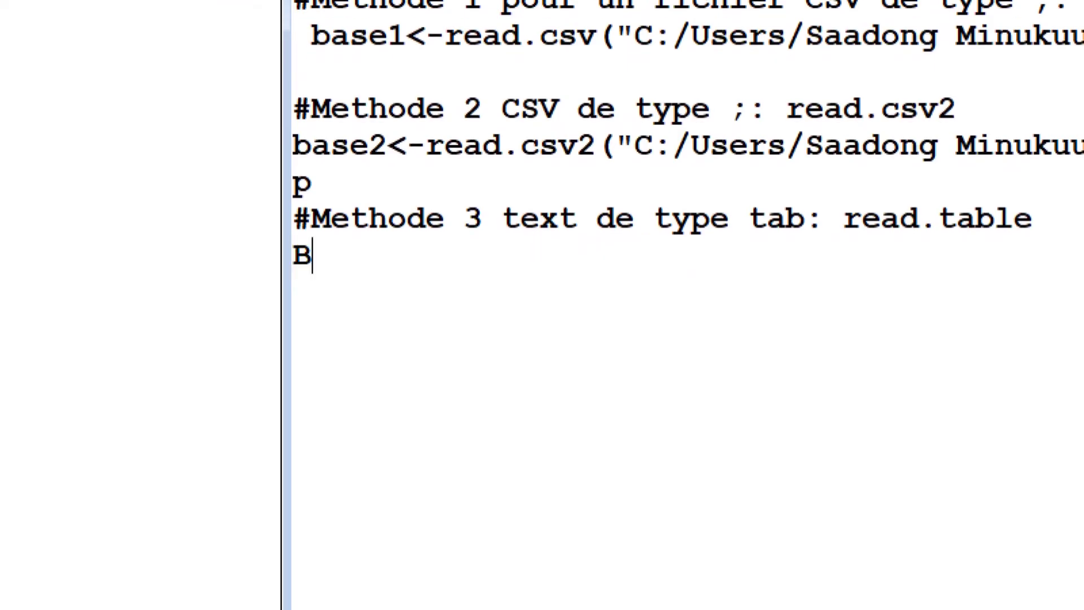
{"action": "key", "text": "BackSpace"}
{"action": "type", "text": "base"}
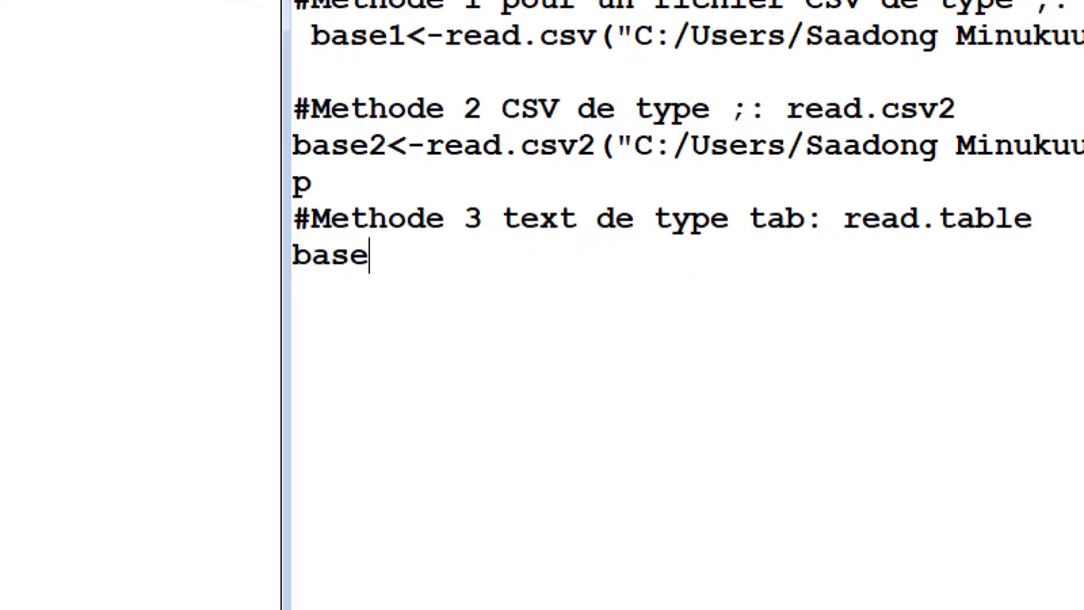
{"action": "type", "text": "<-read"}
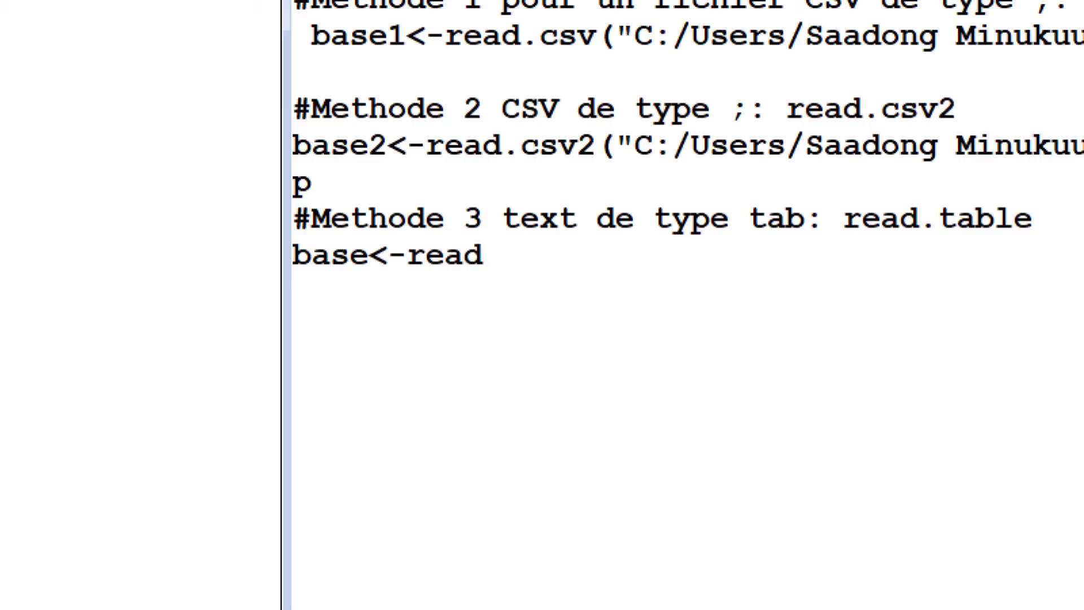
{"action": "type", "text": ".table"}
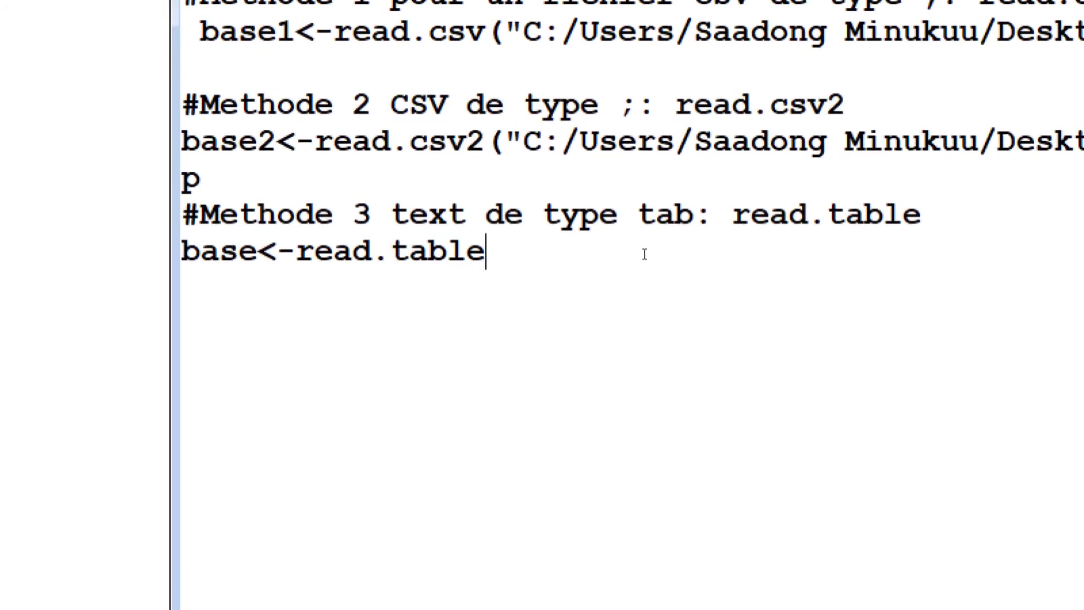
{"action": "type", "text": "("}
{"action": "key", "text": "ctrl+v"}
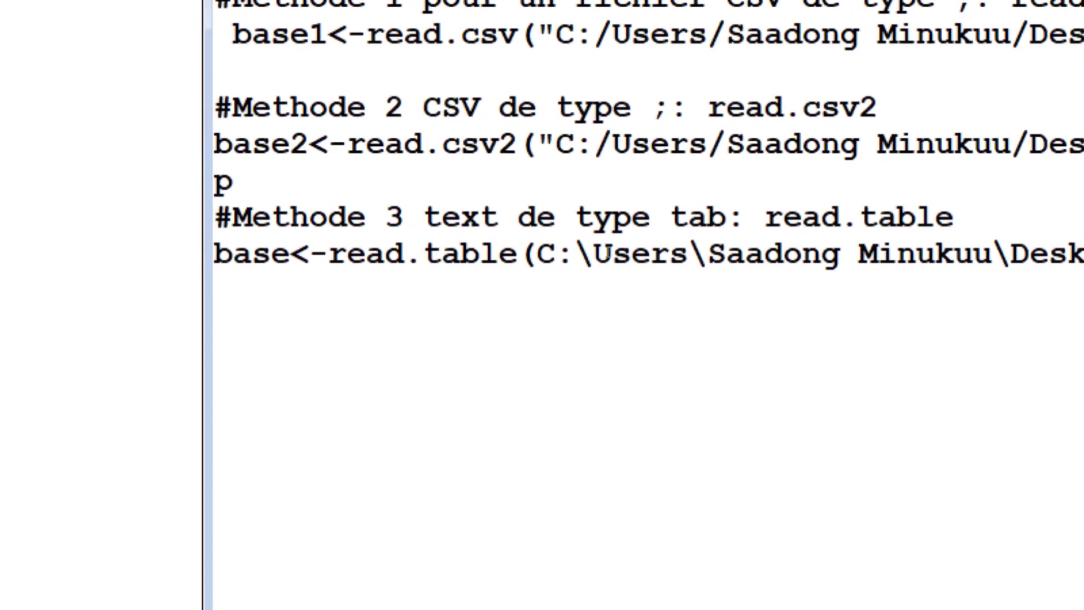
- Replace every backslash in the tutotab.txt path of the read.table call with a forward slash
{"action": "left_click", "coordinate": [602, 251]}
{"action": "key", "text": "BackSpace"}
{"action": "type", "text": "/"}
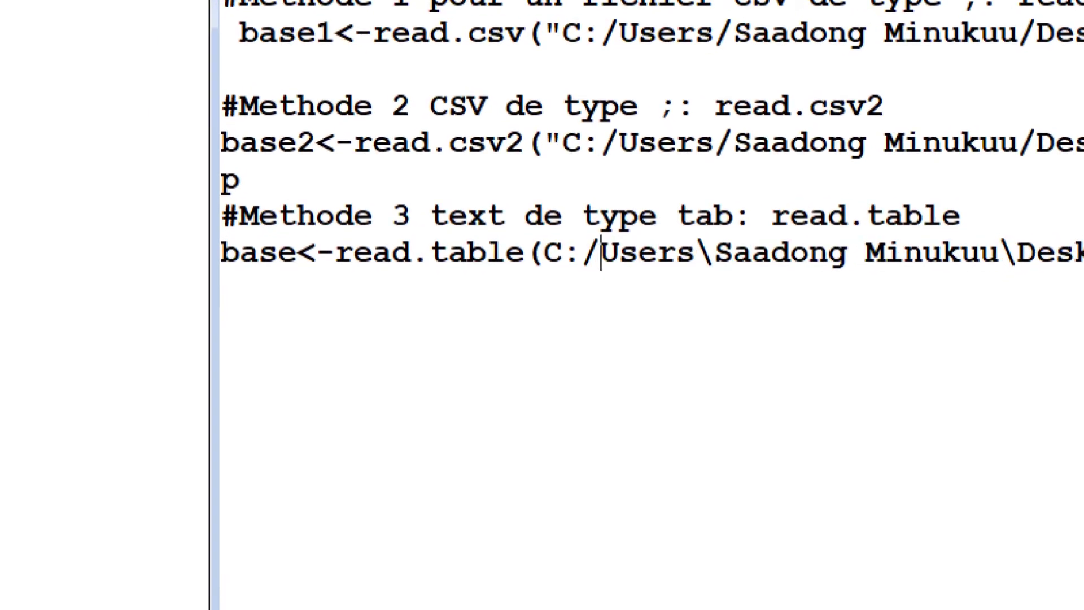
{"action": "key", "text": "Right"}
{"action": "key", "text": "Right"}
{"action": "key", "text": "Right"}
{"action": "key", "text": "Right"}
{"action": "key", "text": "Right"}
{"action": "key", "text": "Right"}
{"action": "key", "text": "BackSpace"}
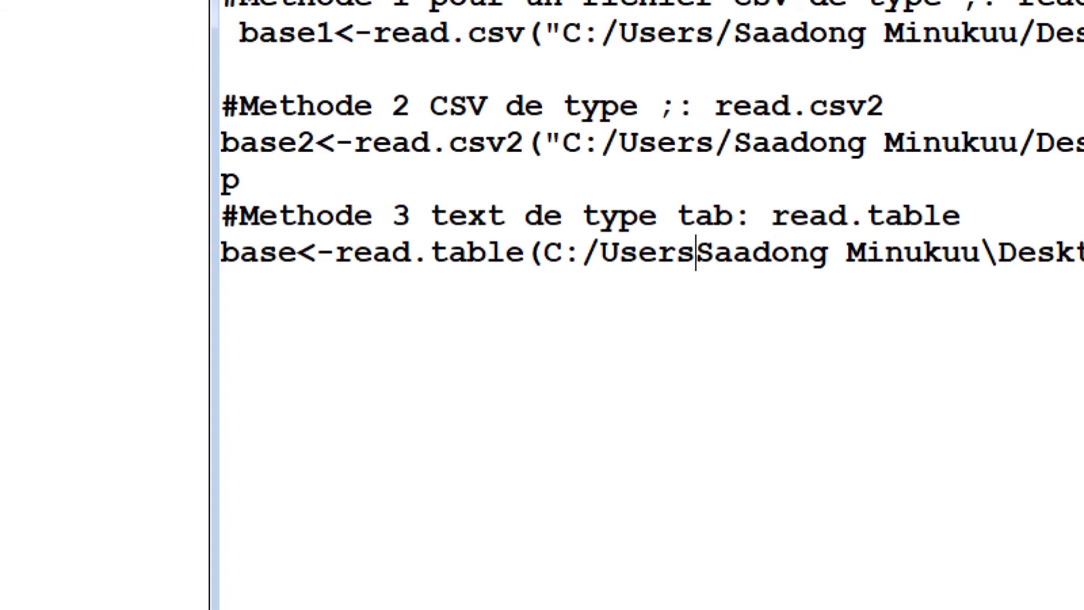
{"action": "type", "text": "/"}
{"action": "key", "text": "Right"}
{"action": "key", "text": "Right"}
{"action": "key", "text": "Right"}
{"action": "key", "text": "Right"}
{"action": "key", "text": "Right"}
{"action": "key", "text": "Right"}
{"action": "key", "text": "Right"}
{"action": "key", "text": "Right"}
{"action": "key", "text": "Right"}
{"action": "key", "text": "Right"}
{"action": "key", "text": "Right"}
{"action": "key", "text": "Right"}
{"action": "key", "text": "Right"}
{"action": "key", "text": "Right"}
{"action": "key", "text": "Right"}
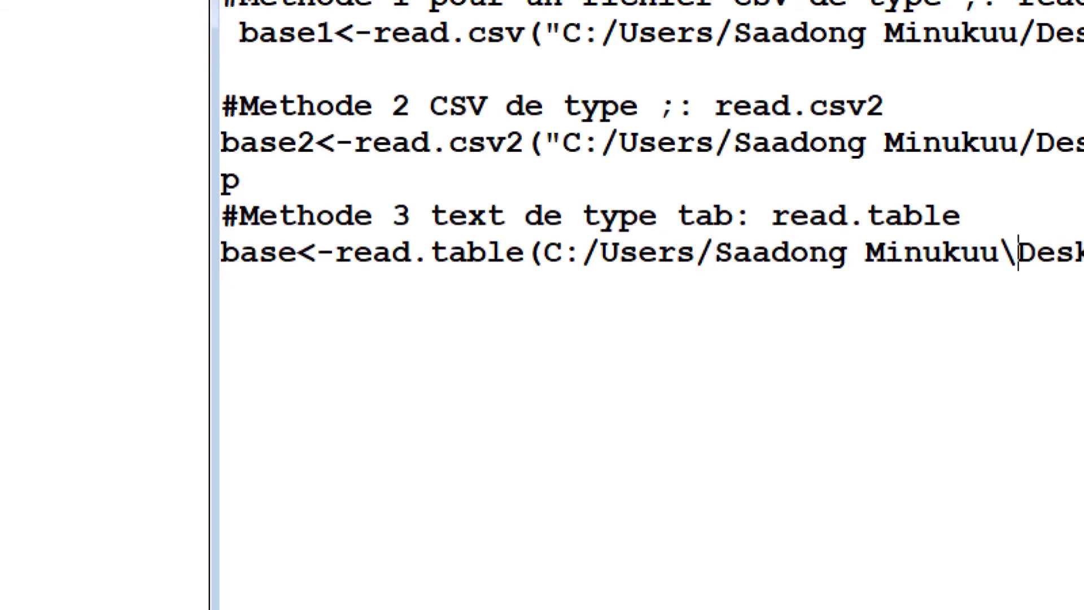
{"action": "key", "text": "Right"}
{"action": "key", "text": "BackSpace"}
{"action": "type", "text": "/"}
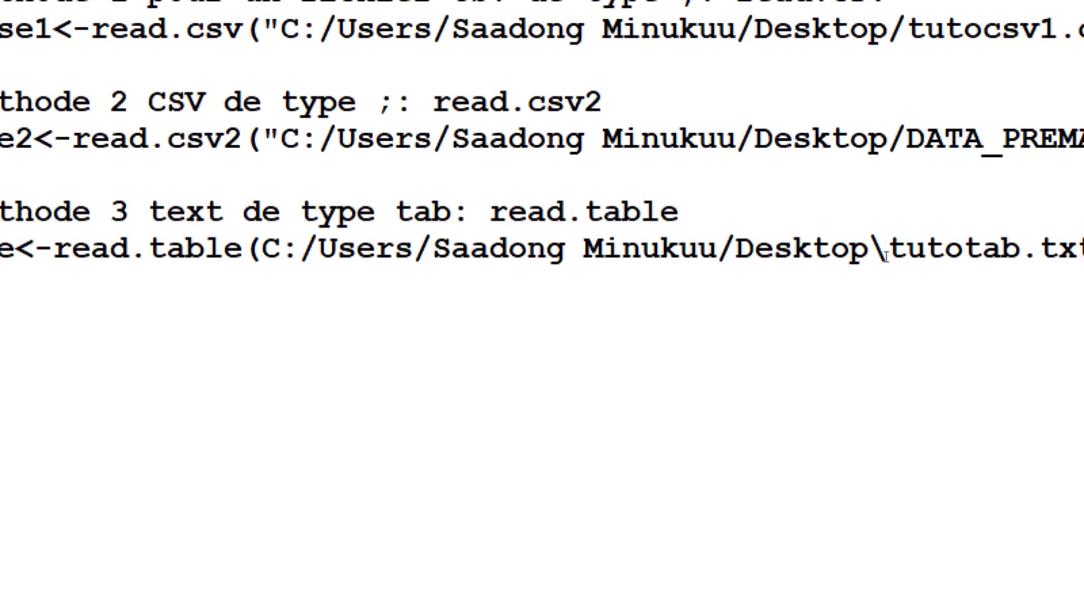
{"action": "key", "text": "BackSpace"}
{"action": "type", "text": "/"}
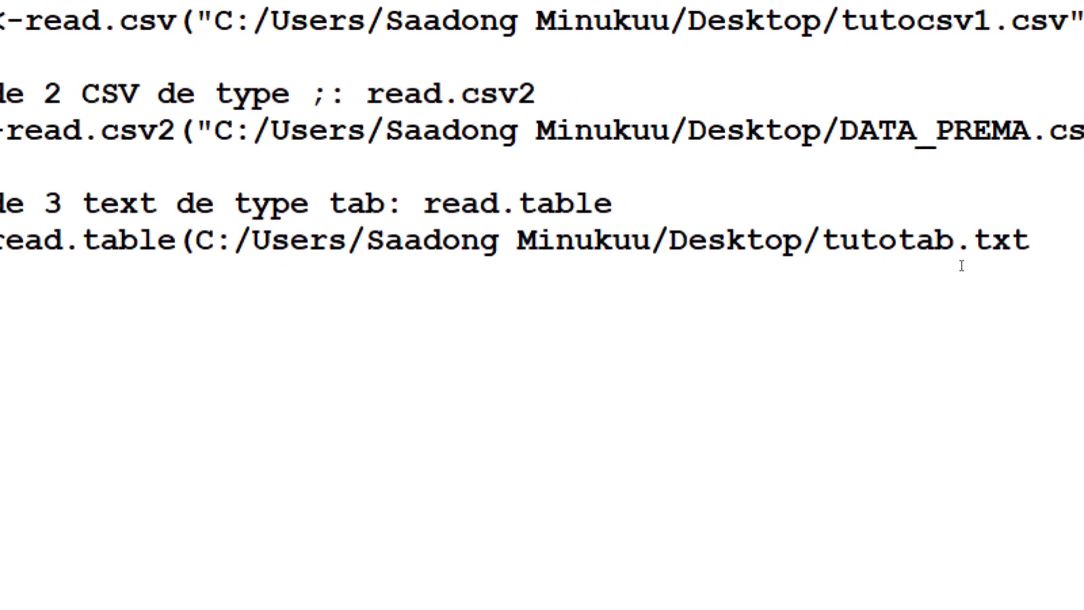
- End the read.table call with a closing quotation mark and parenthesis after tutotab.txt
{"action": "left_click", "coordinate": [983, 249]}
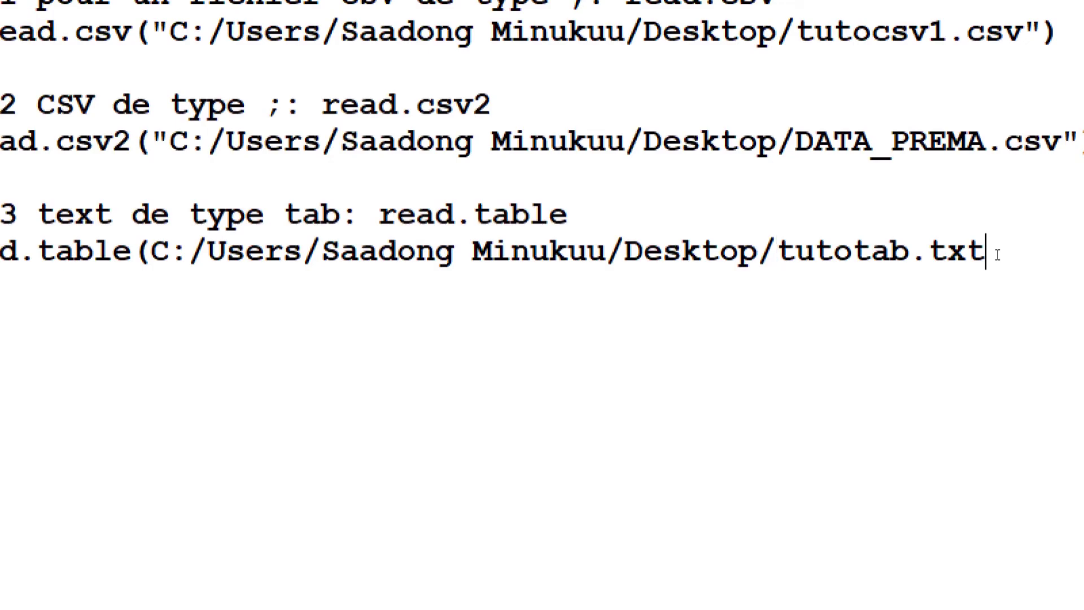
{"action": "type", "text": "\","}
{"action": "key", "text": "BackSpace"}
{"action": "type", "text": ")"}
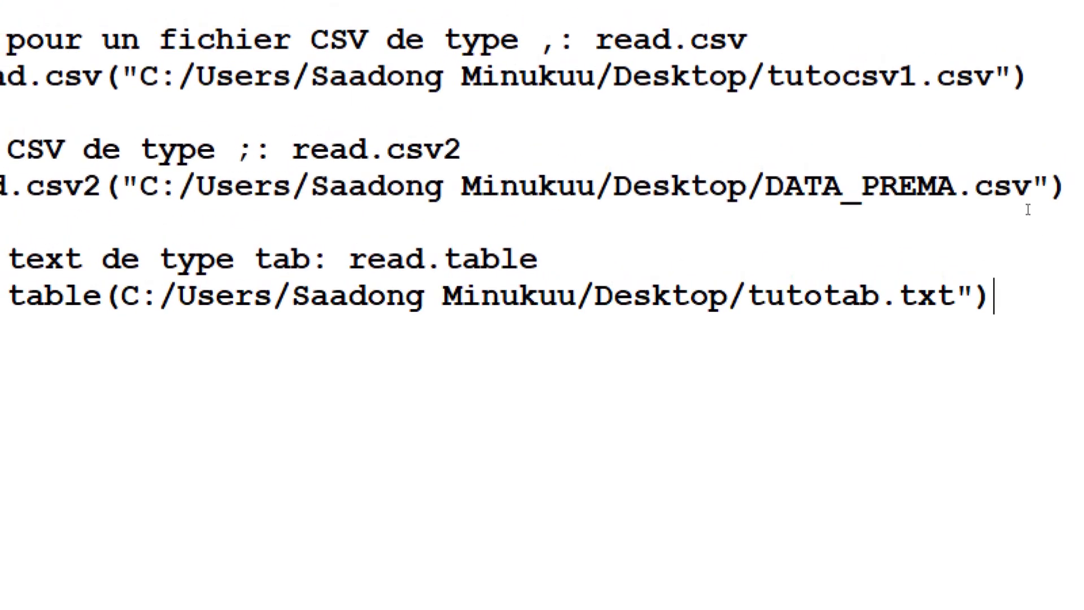